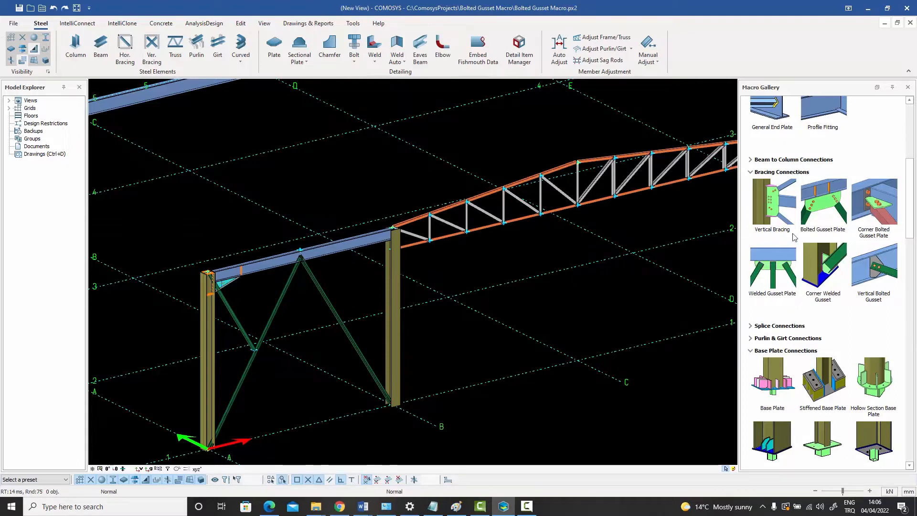
# Connect the two diagonal braces to the underside of the beam at midspan with a Bolted Gusset Plate macro.
pyautogui.click(830, 233)
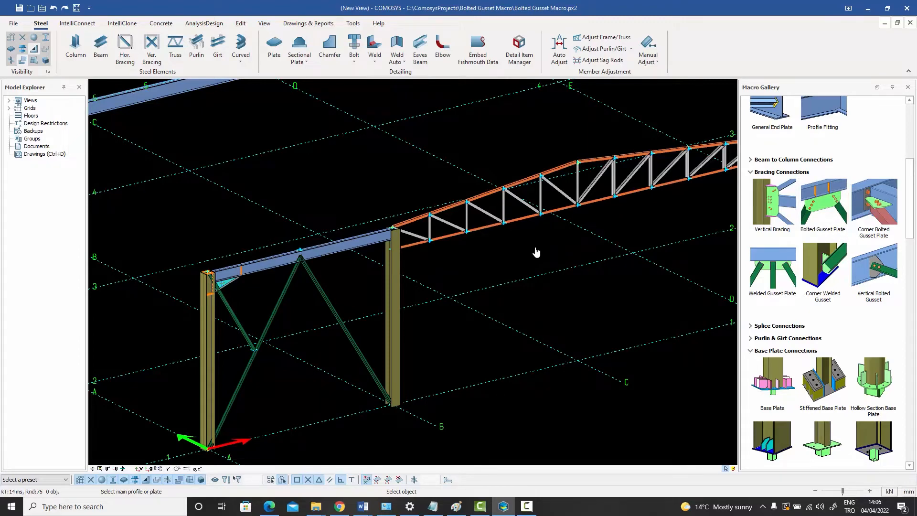
pyautogui.scroll(5, 294, 266)
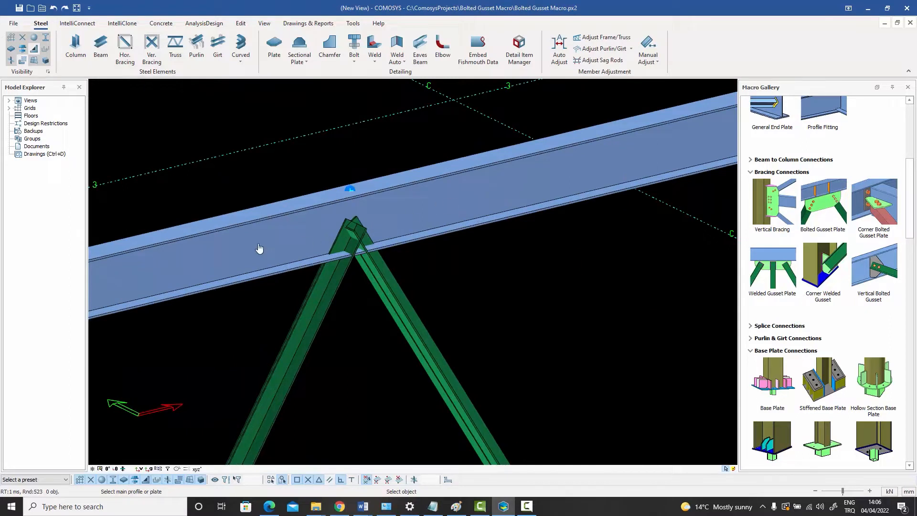
pyautogui.click(286, 232)
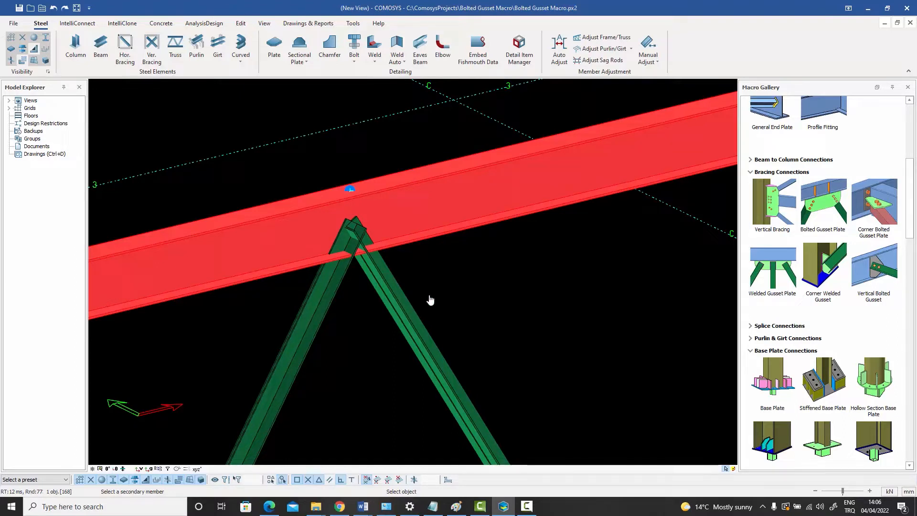
pyautogui.click(316, 312)
pyautogui.click(401, 305)
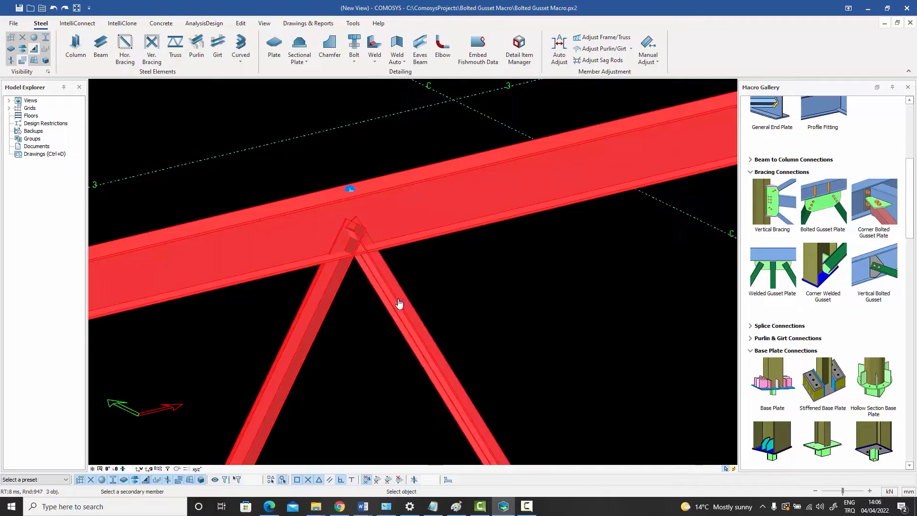
pyautogui.rightClick(461, 272)
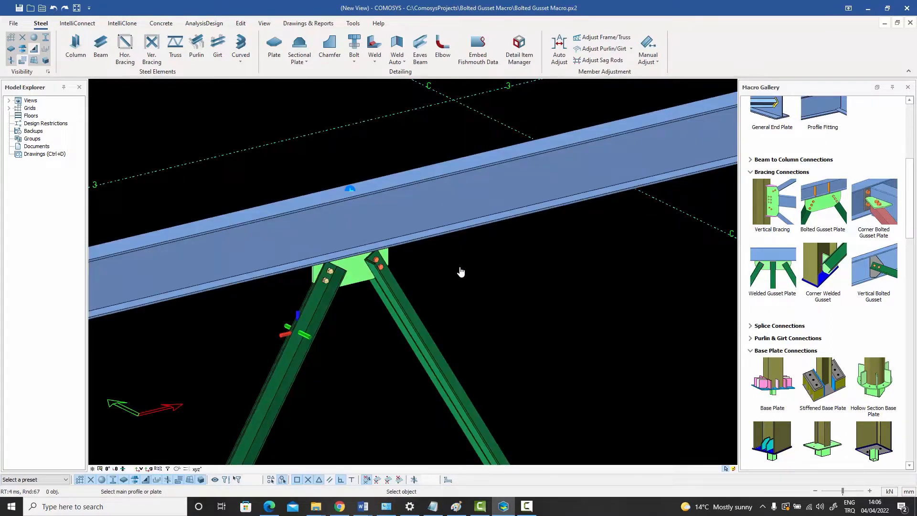
pyautogui.press('Escape')
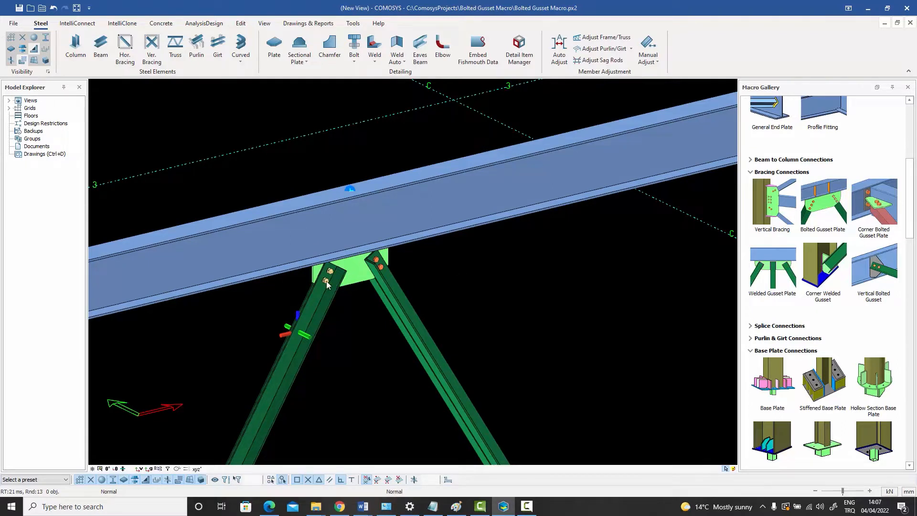
# Open the beam's Bolted Gusset Plate macro properties and review the figure, parts, secondary bolt, weld and preset settings.
pyautogui.click(361, 282)
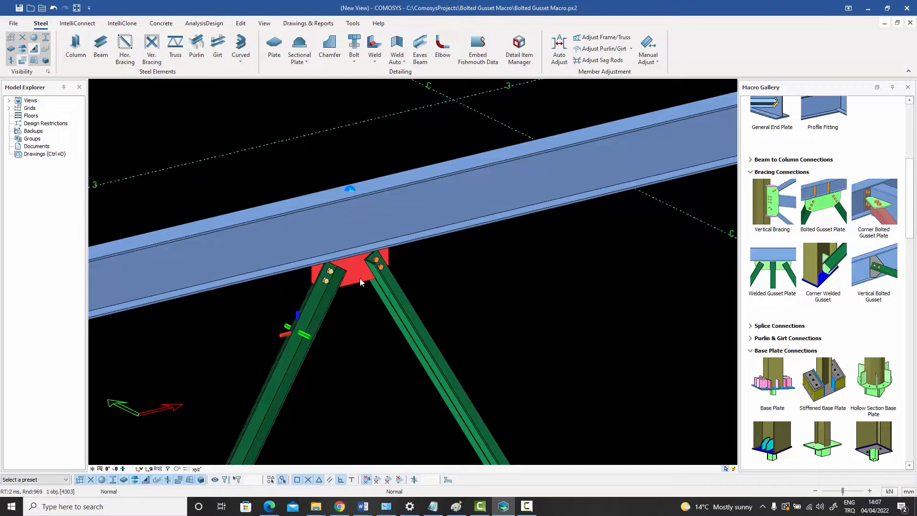
pyautogui.click(360, 278)
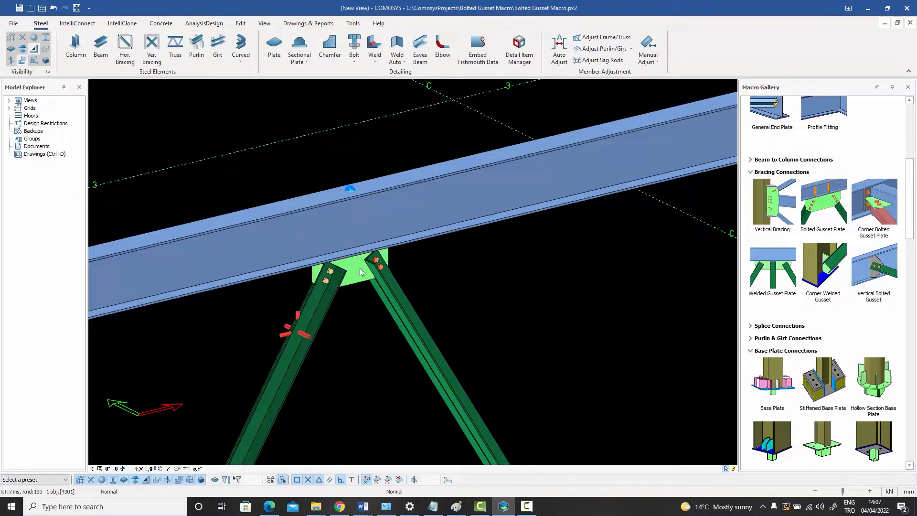
pyautogui.doubleClick(408, 262)
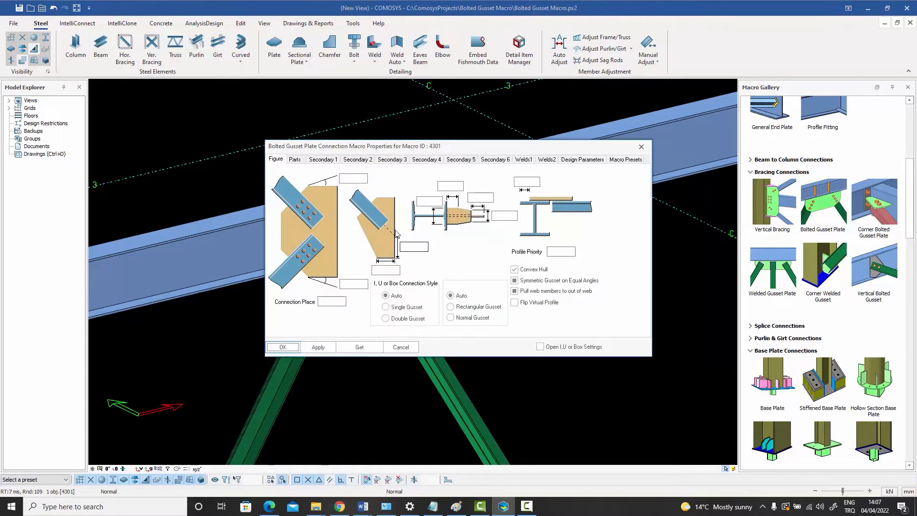
pyautogui.moveTo(386, 146); pyautogui.dragTo(534, 83)
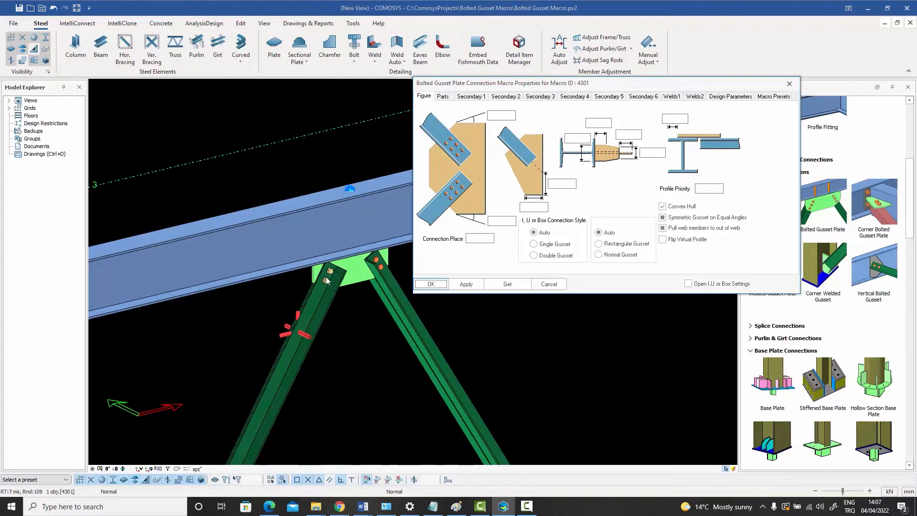
pyautogui.click(470, 97)
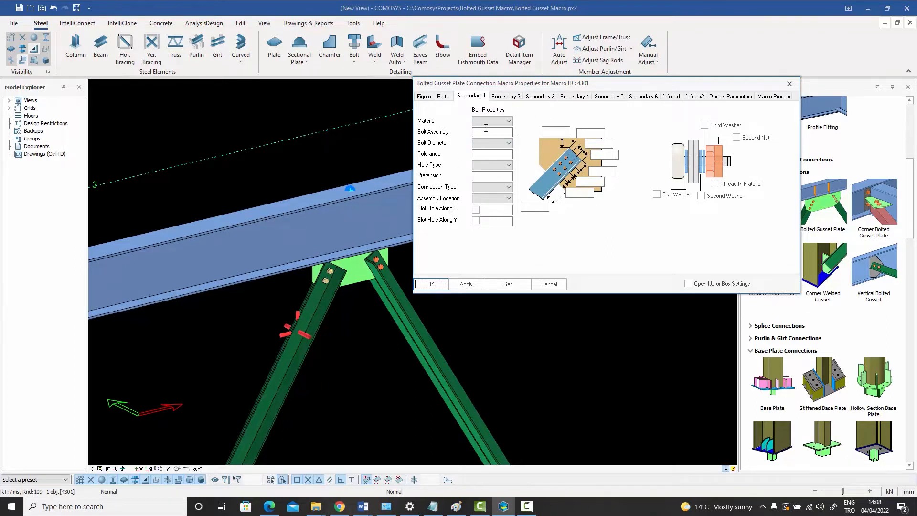
pyautogui.click(507, 97)
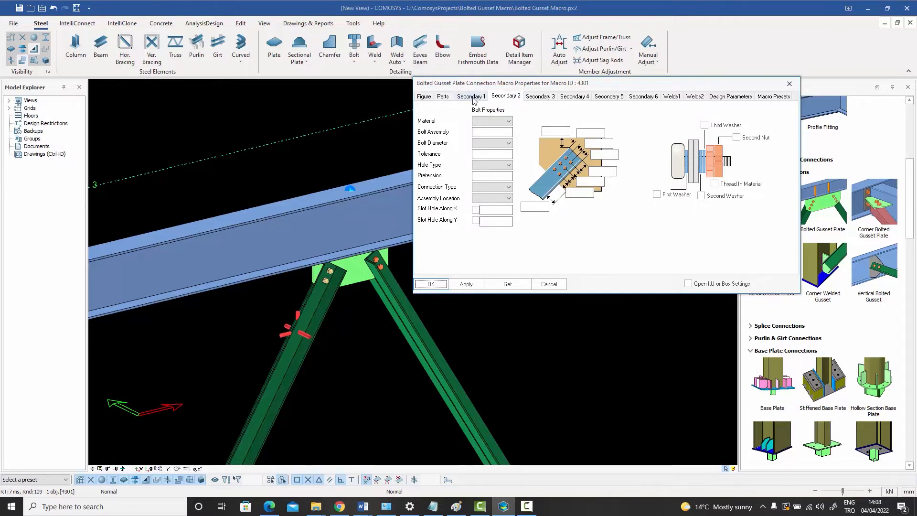
pyautogui.click(444, 97)
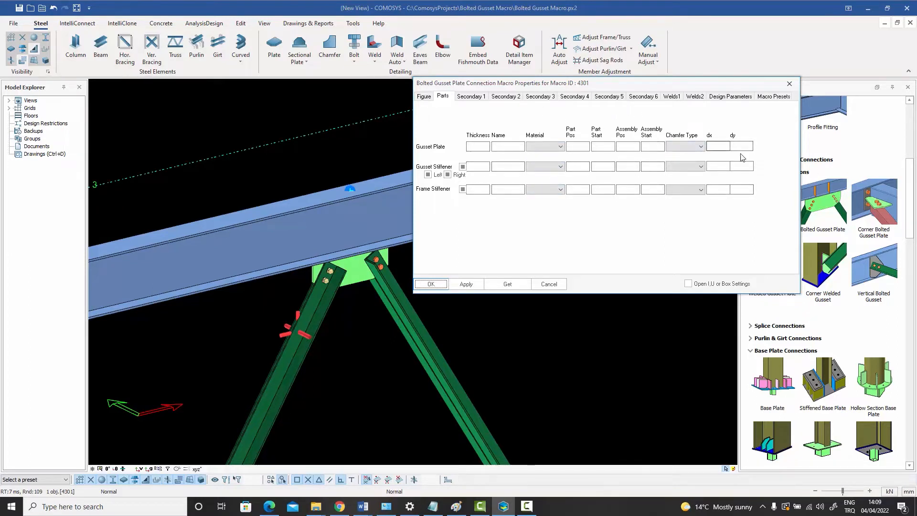
pyautogui.click(471, 97)
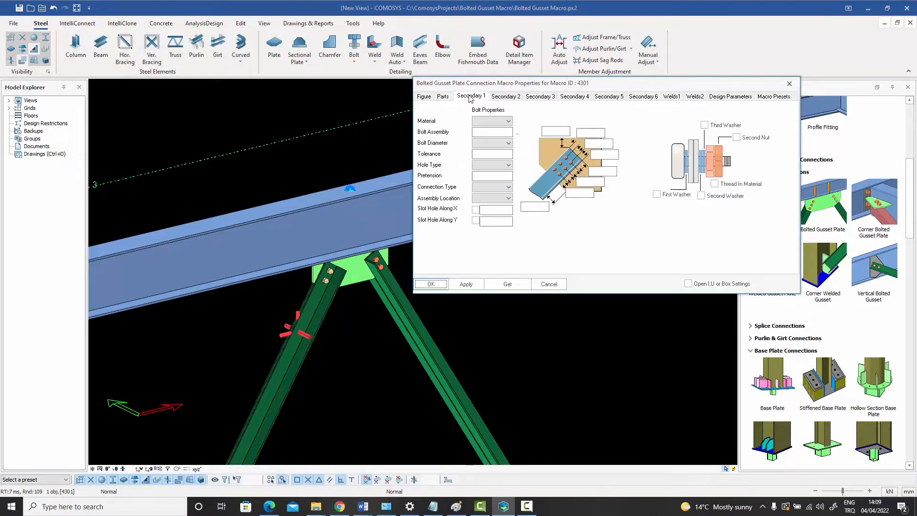
pyautogui.click(512, 98)
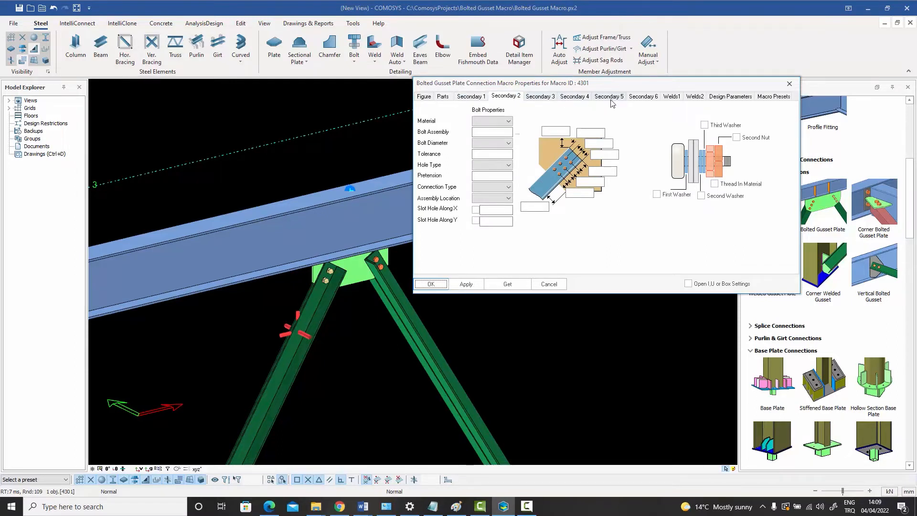
pyautogui.click(672, 98)
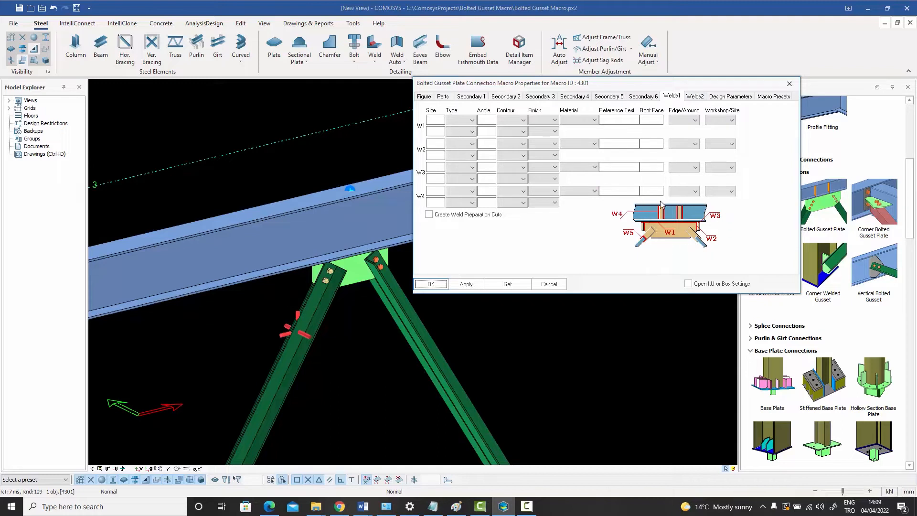
pyautogui.click(696, 97)
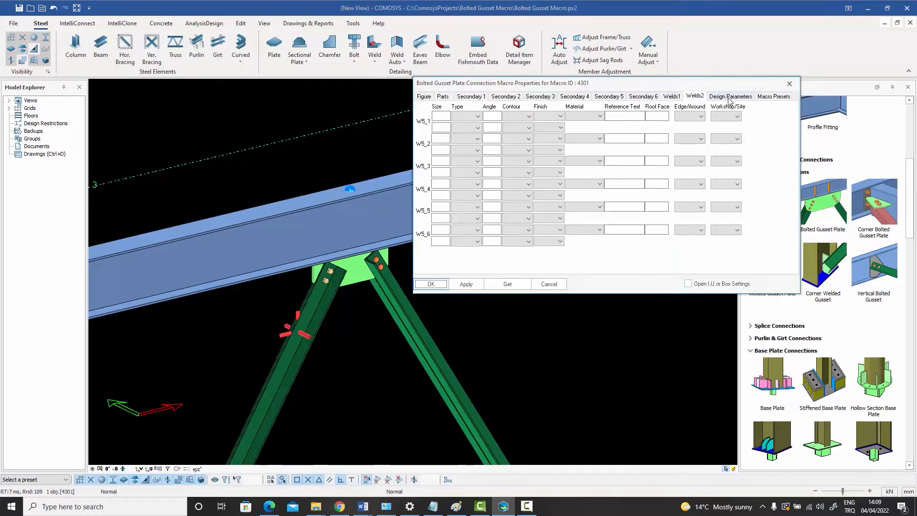
pyautogui.click(771, 97)
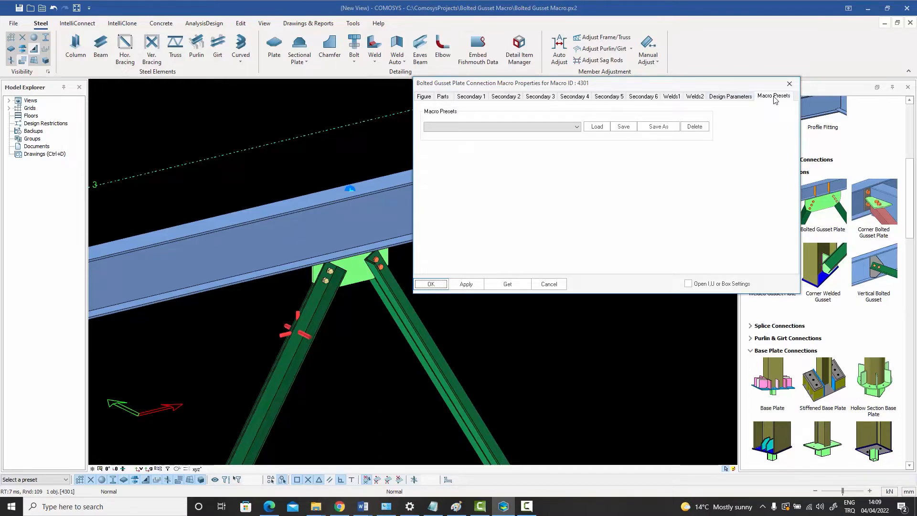
pyautogui.click(471, 98)
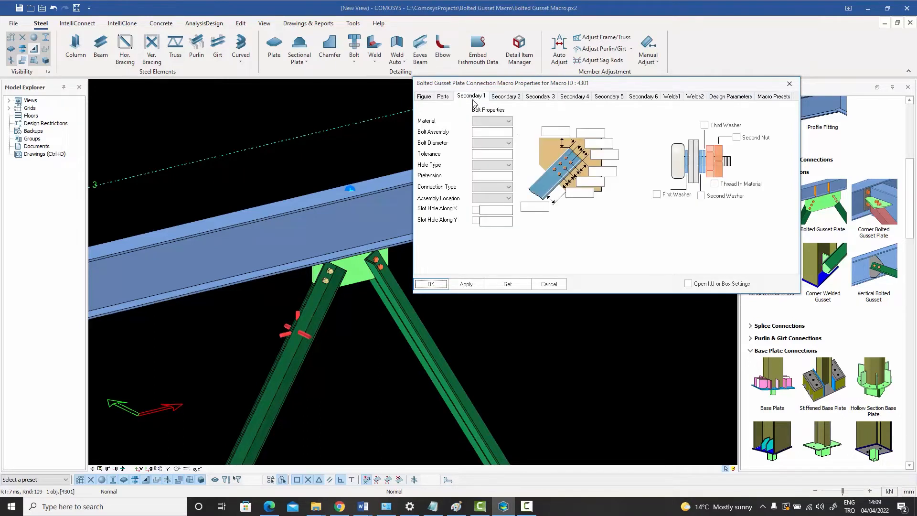
pyautogui.click(431, 284)
pyautogui.scroll(-4, 438, 260)
pyautogui.scroll(-3, 439, 260)
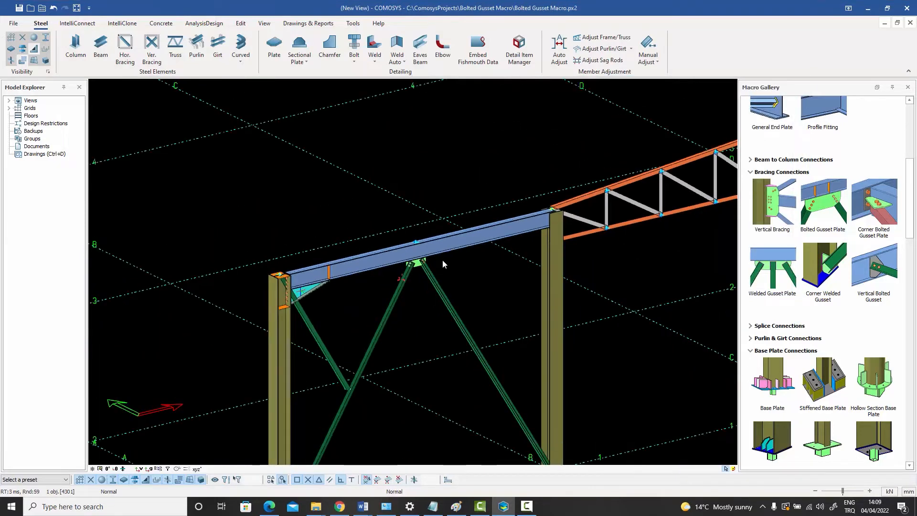
pyautogui.scroll(2, 424, 272)
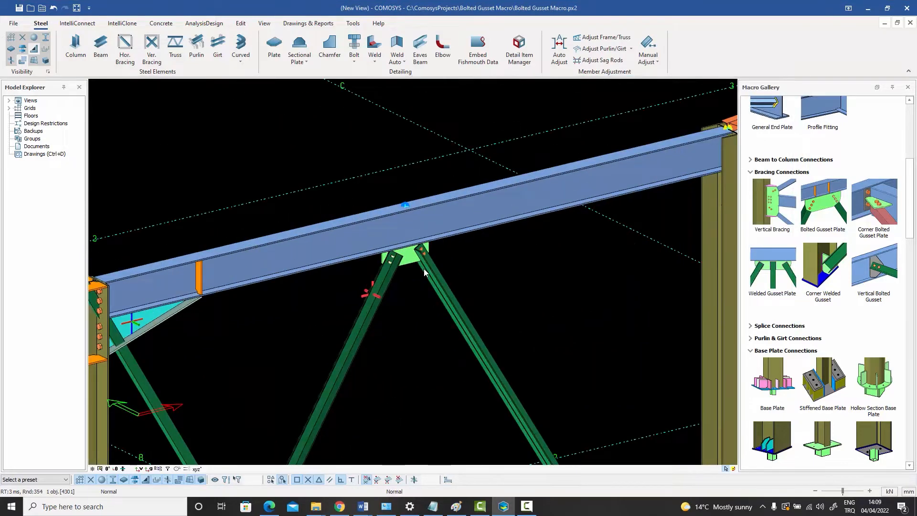
pyautogui.scroll(3, 423, 268)
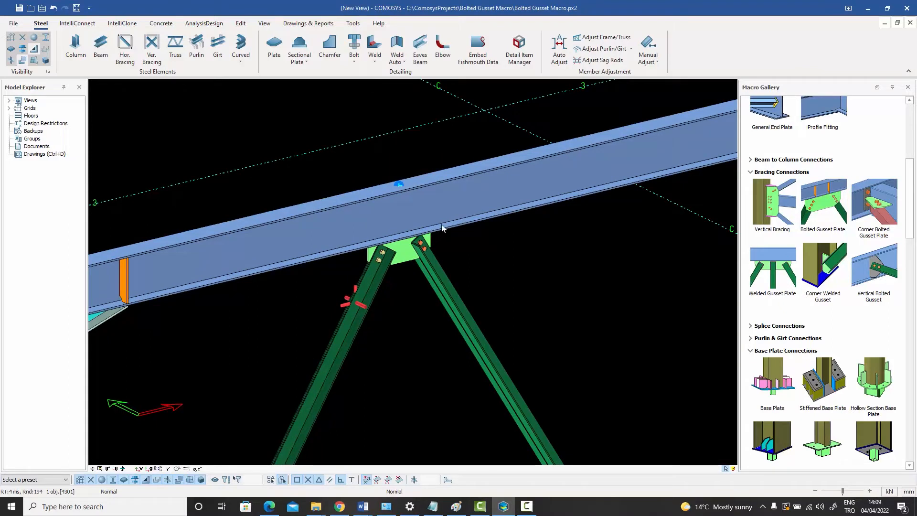
pyautogui.click(445, 207)
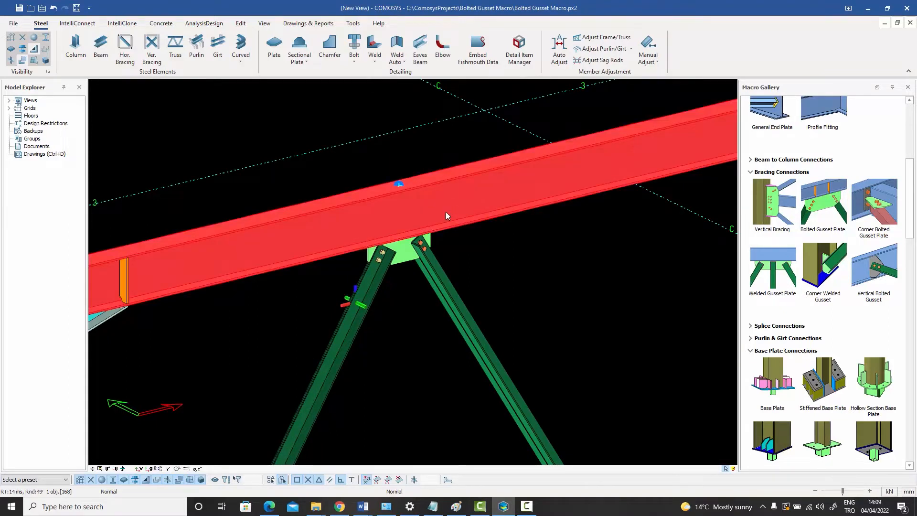
pyautogui.click(481, 235)
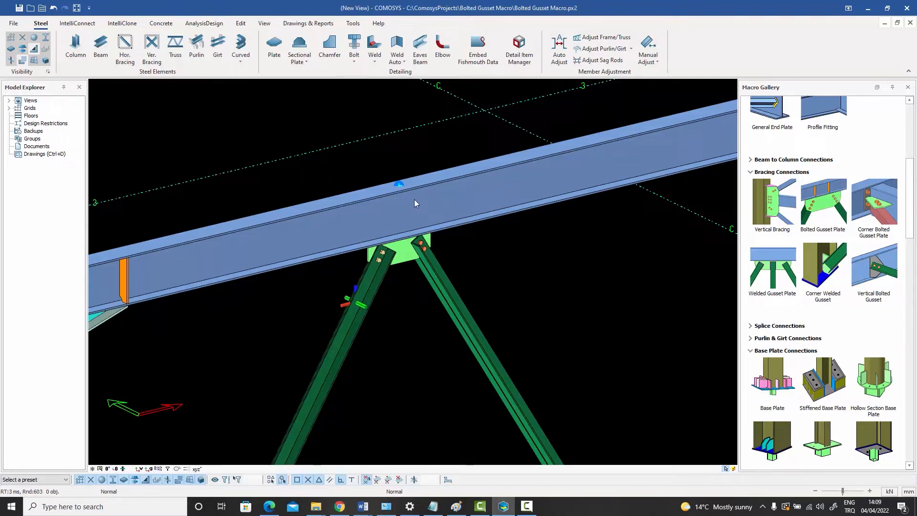
# Examine where the short brace meets the haunch's flange plate at the beam-to-column corner.
pyautogui.scroll(-5, 414, 199)
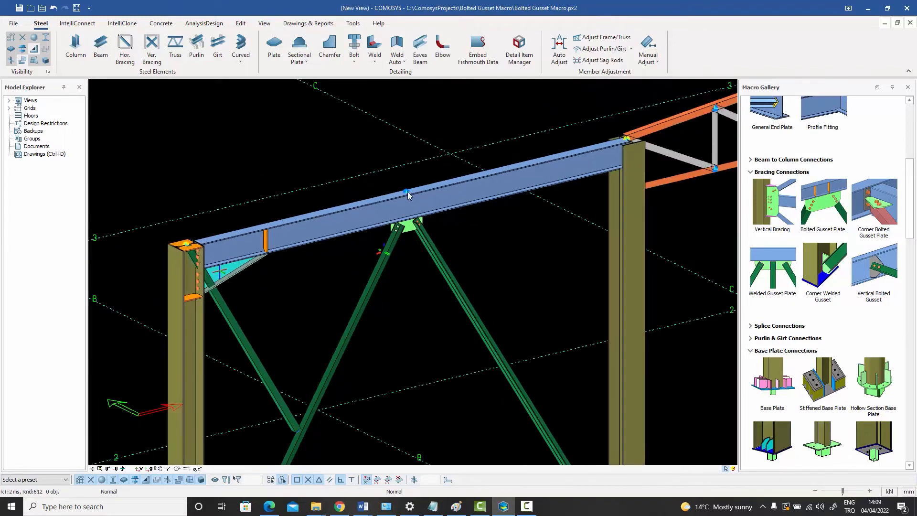
pyautogui.click(234, 276)
pyautogui.moveTo(233, 276); pyautogui.dragTo(225, 197, button='middle')
pyautogui.click(226, 201)
pyautogui.scroll(5, 208, 185)
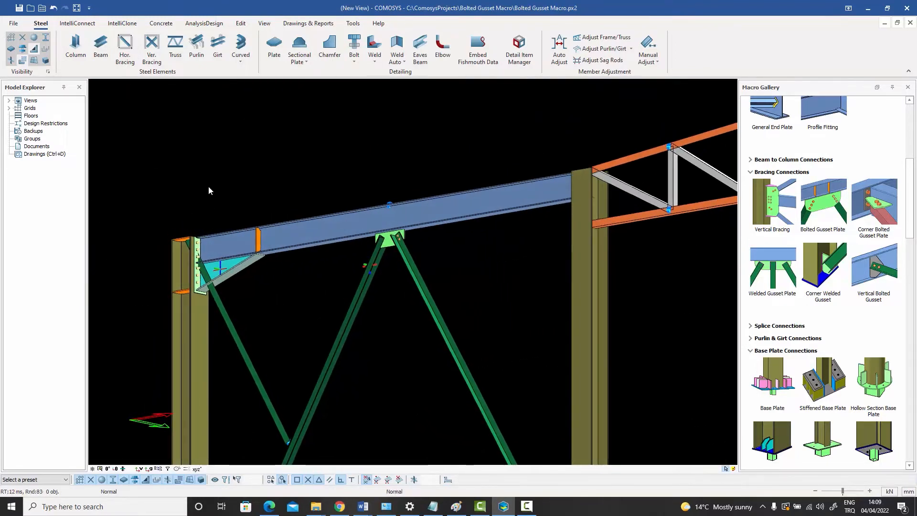
pyautogui.scroll(2, 193, 286)
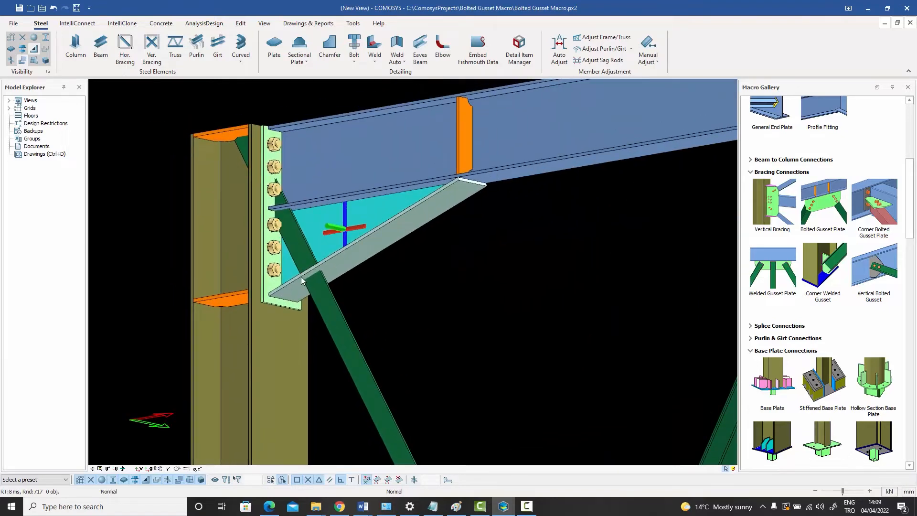
pyautogui.scroll(-2, 433, 217)
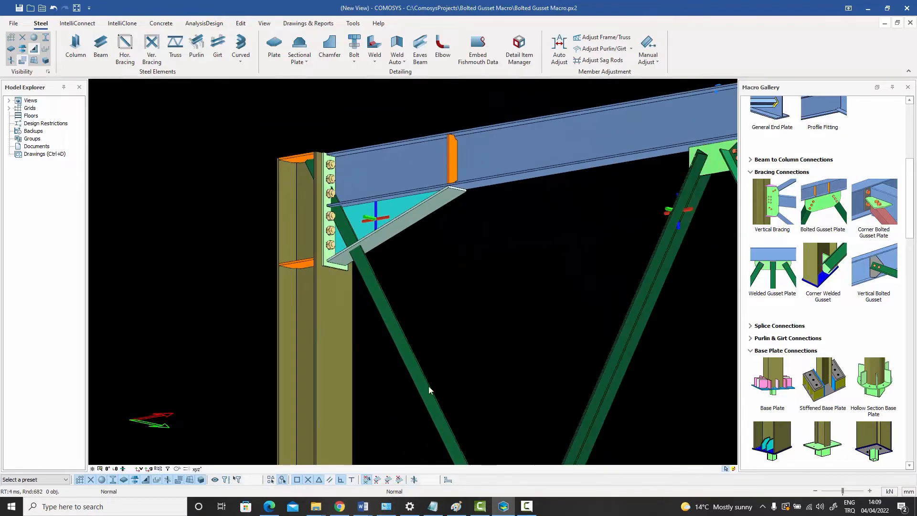
pyautogui.click(428, 400)
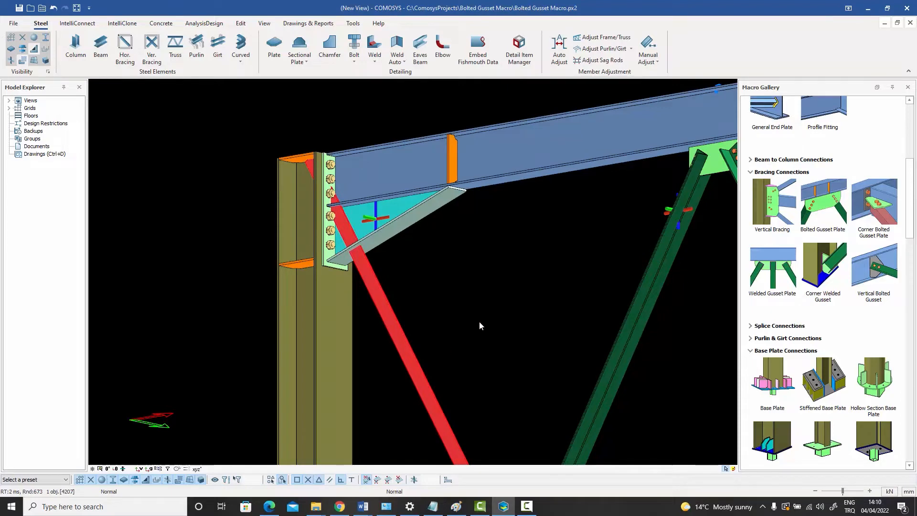
pyautogui.scroll(-2, 480, 325)
pyautogui.scroll(3, 441, 315)
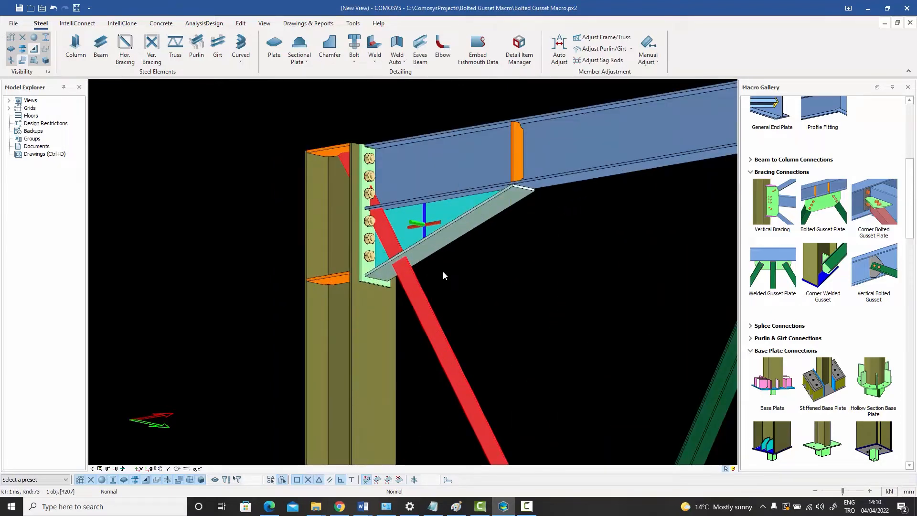
pyautogui.press('Escape')
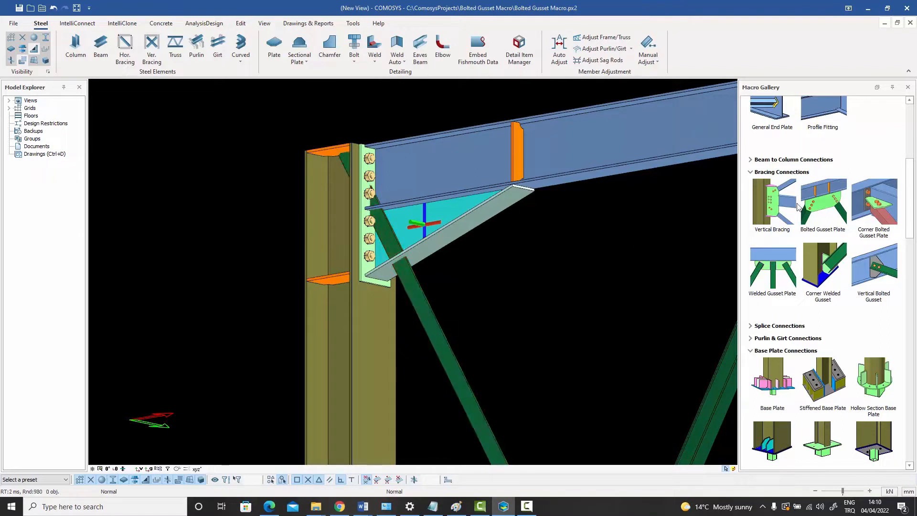
# Connect the short brace to the haunch's sloping flange plate with a Bolted Gusset Plate macro and inspect the connection.
pyautogui.click(818, 234)
pyautogui.click(443, 250)
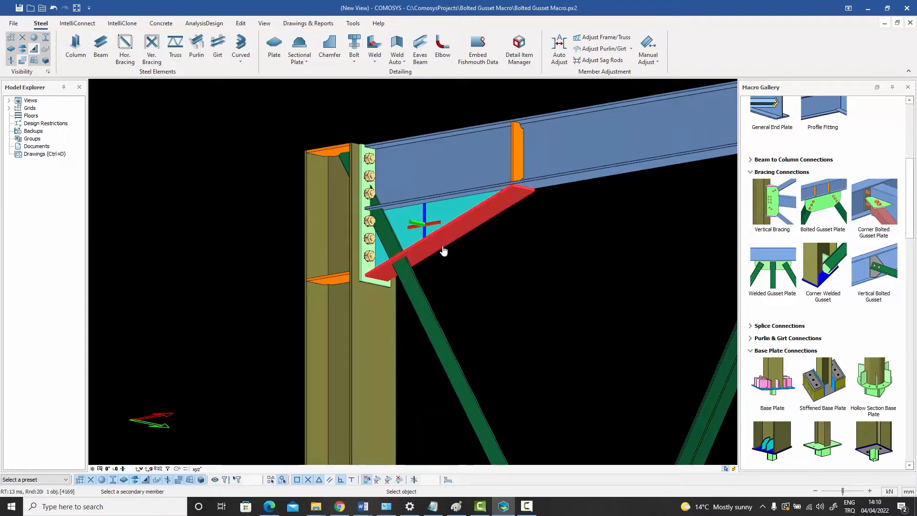
pyautogui.click(409, 291)
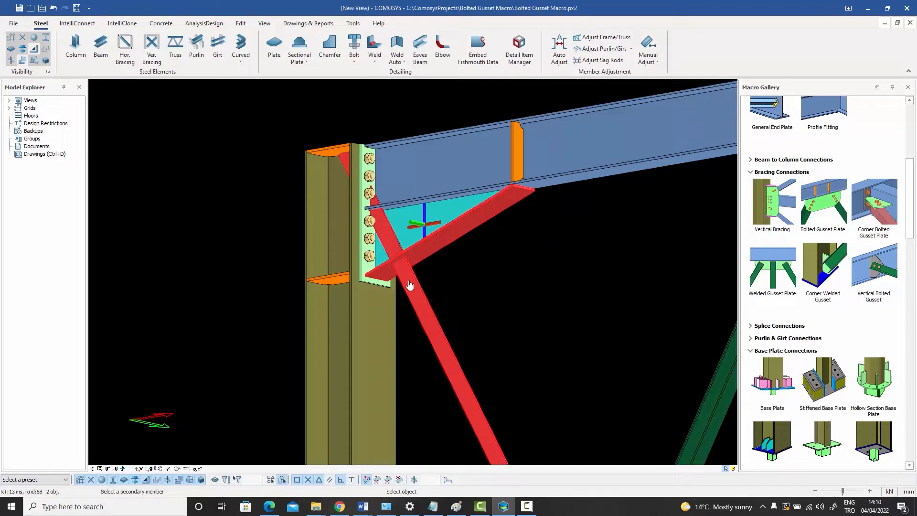
pyautogui.rightClick(445, 281)
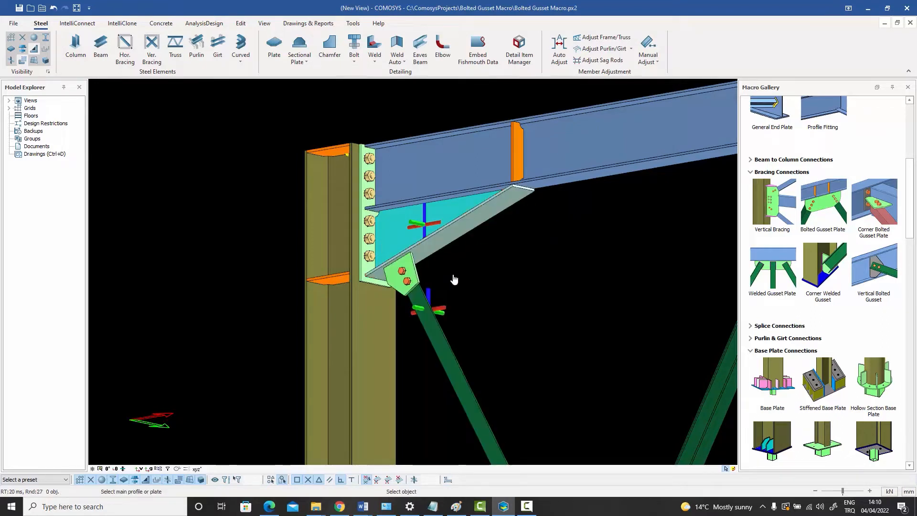
pyautogui.rightClick(453, 278)
pyautogui.click(407, 282)
pyautogui.moveTo(418, 282); pyautogui.dragTo(400, 286, button='middle')
pyautogui.scroll(5, 413, 273)
pyautogui.scroll(-3, 413, 274)
pyautogui.scroll(-4, 399, 286)
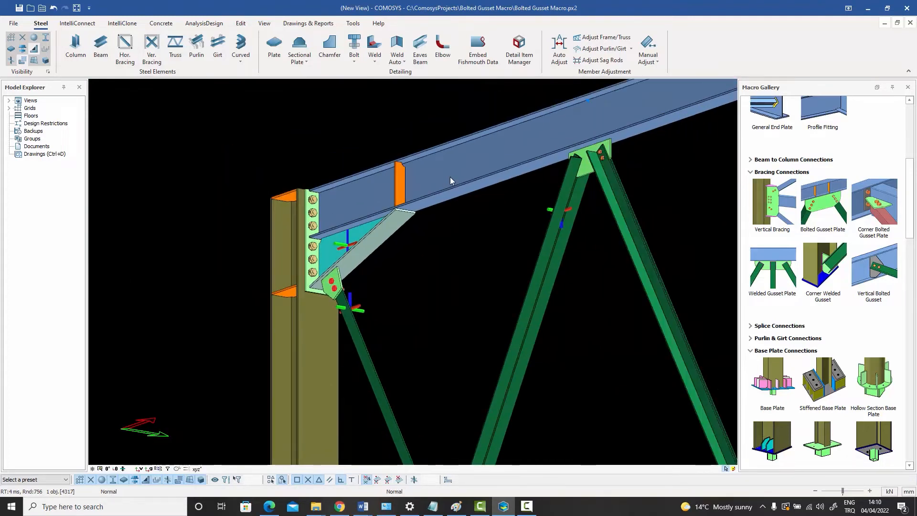
pyautogui.click(451, 180)
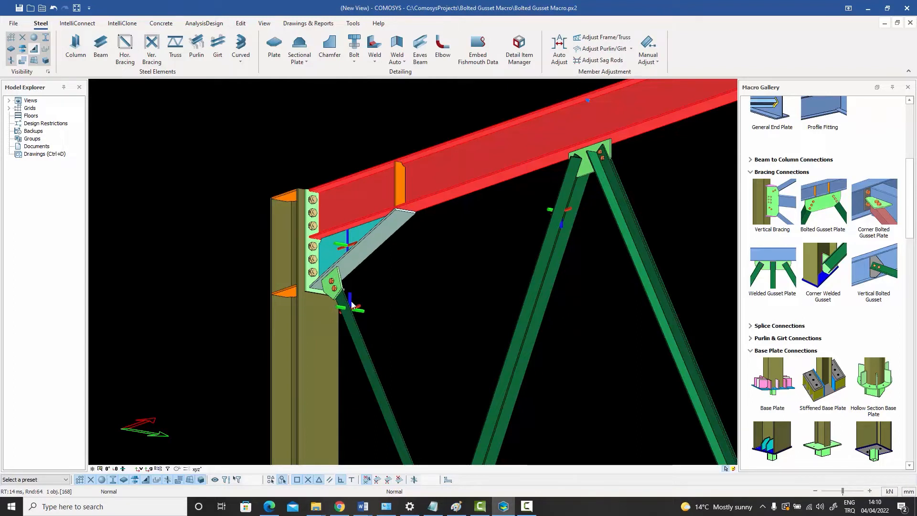
pyautogui.scroll(-5, 379, 277)
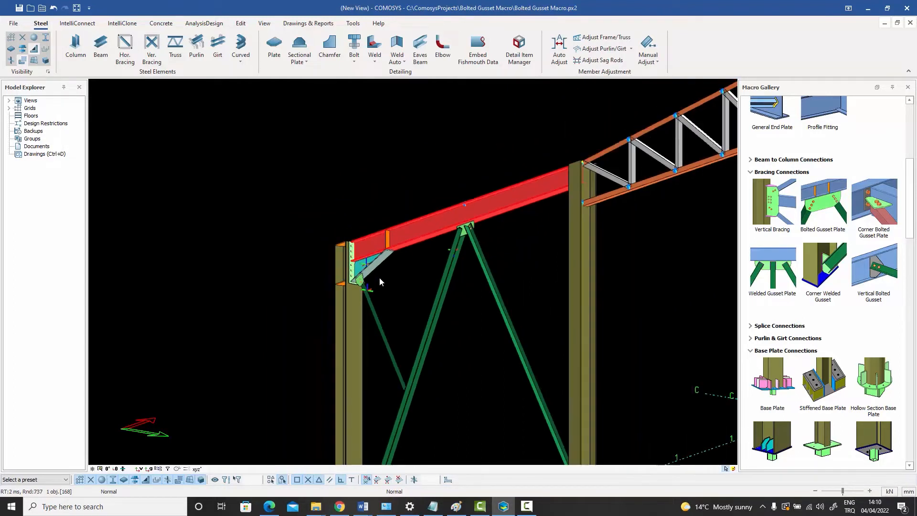
pyautogui.scroll(-1, 385, 285)
pyautogui.press('Escape')
# Connect a vertical and its adjoining diagonal to the truss's top chord at the second interior node with a Bolted Gusset Plate macro.
pyautogui.moveTo(386, 285); pyautogui.dragTo(435, 305, button='middle')
pyautogui.moveTo(464, 242); pyautogui.dragTo(229, 330, button='middle')
pyautogui.scroll(5, 301, 250)
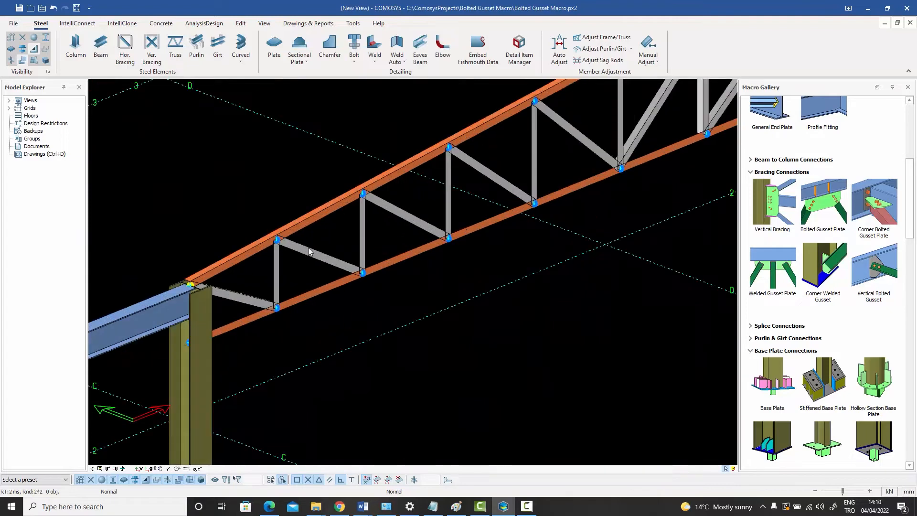
pyautogui.scroll(2, 306, 250)
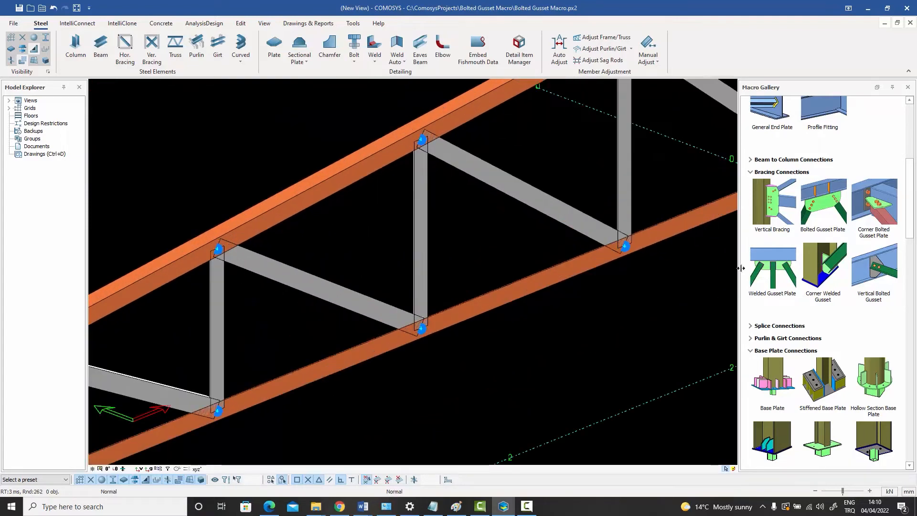
pyautogui.click(818, 234)
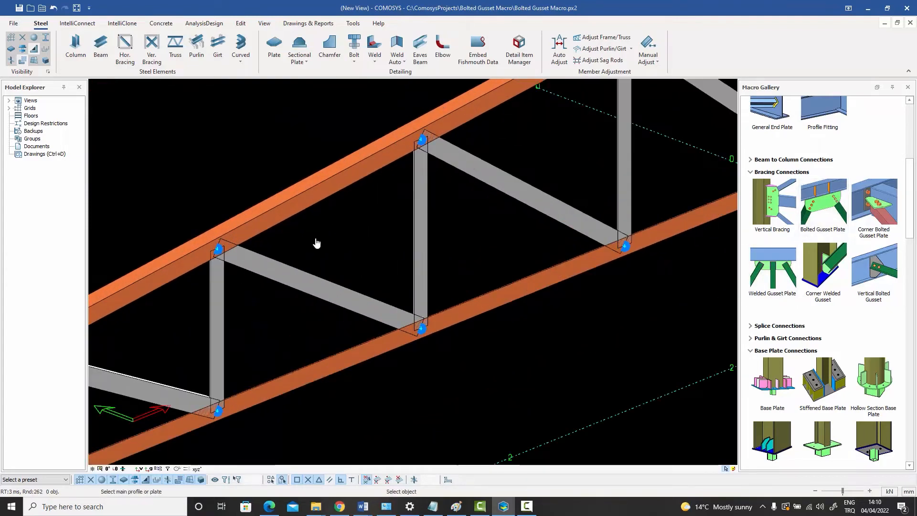
pyautogui.click(359, 175)
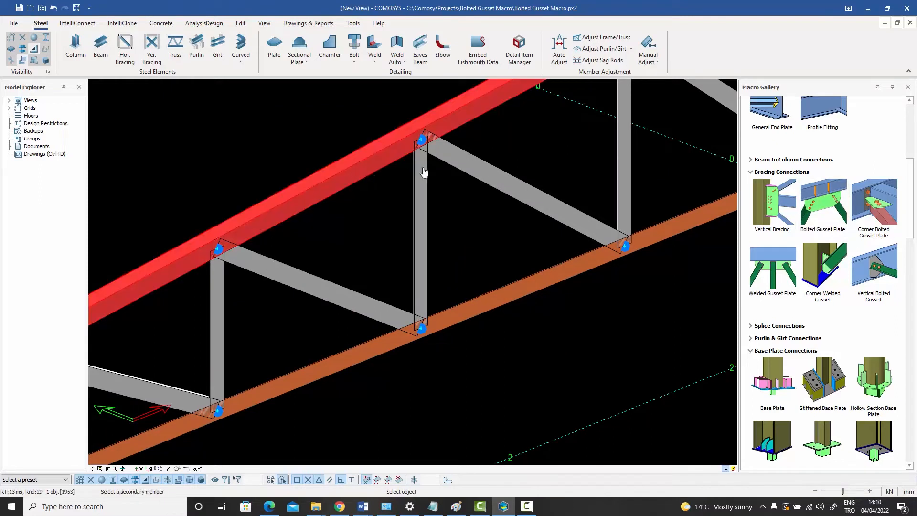
pyautogui.click(421, 186)
pyautogui.click(459, 166)
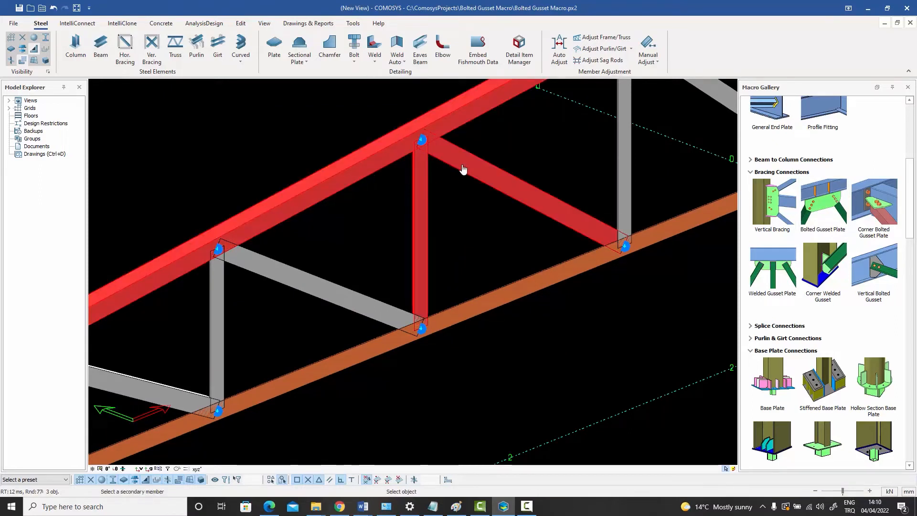
pyautogui.rightClick(454, 186)
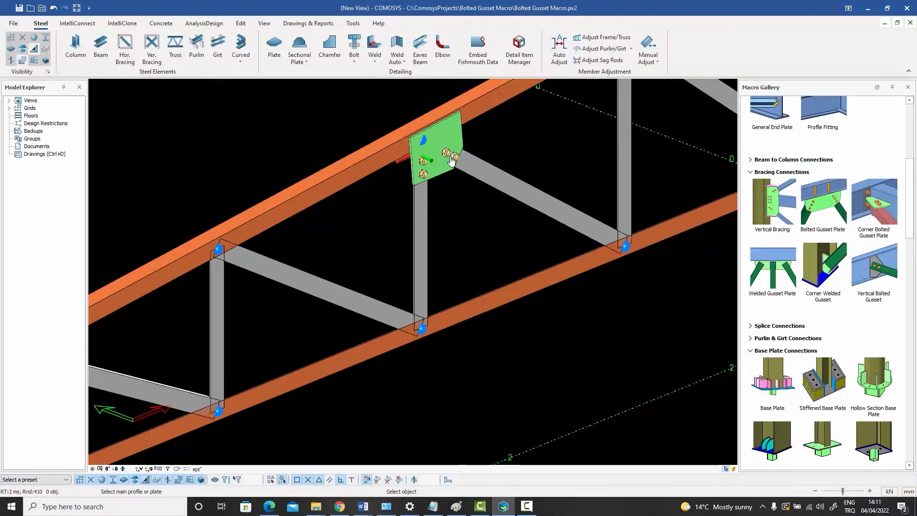
# Add another bolted gusset plate joining the vertical and diagonal to the top chord at a node further along the truss.
pyautogui.scroll(-5, 452, 159)
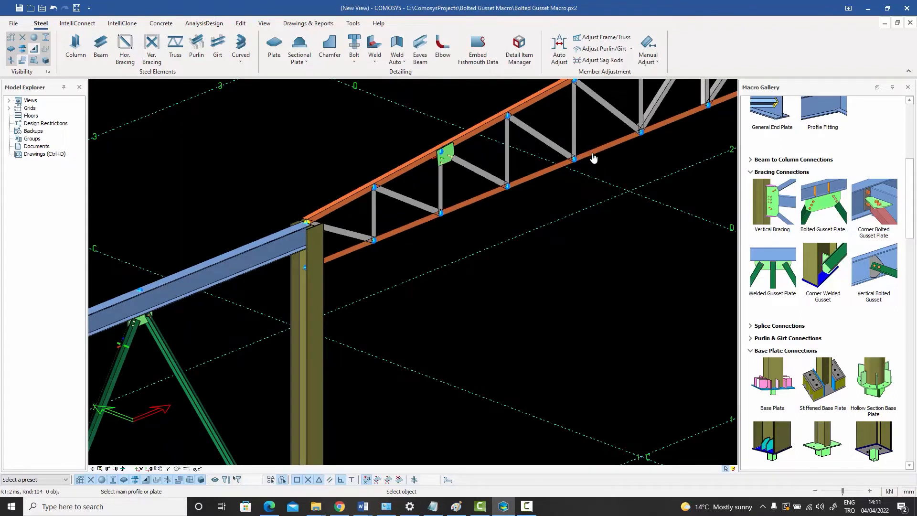
pyautogui.scroll(-3, 560, 215)
pyautogui.scroll(5, 585, 179)
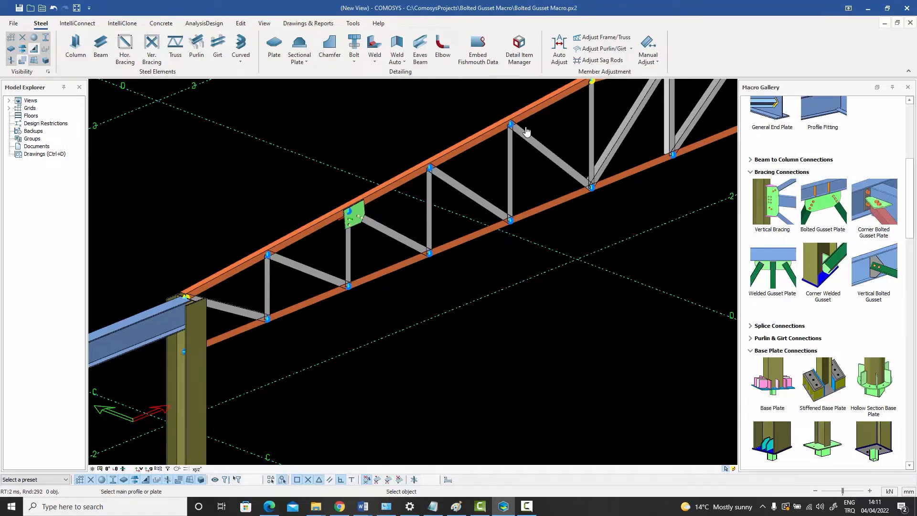
pyautogui.scroll(5, 430, 172)
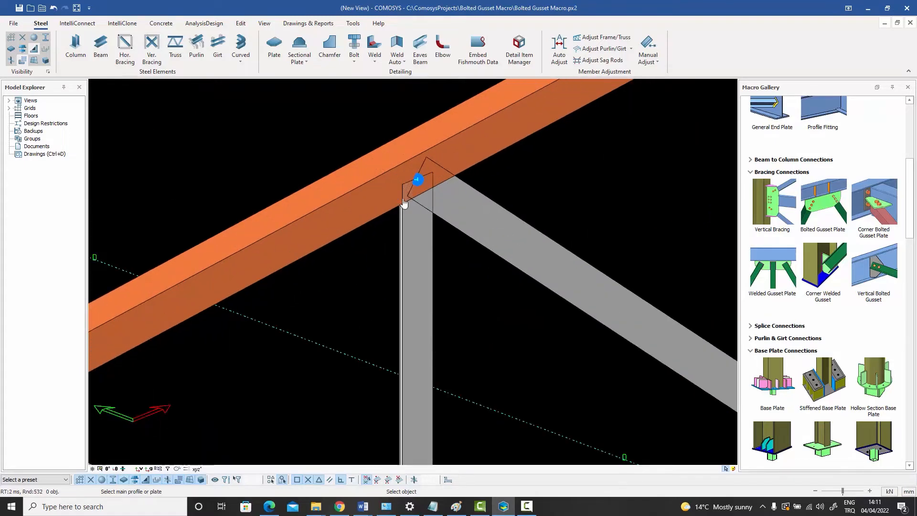
pyautogui.click(404, 200)
pyautogui.click(421, 248)
pyautogui.click(475, 210)
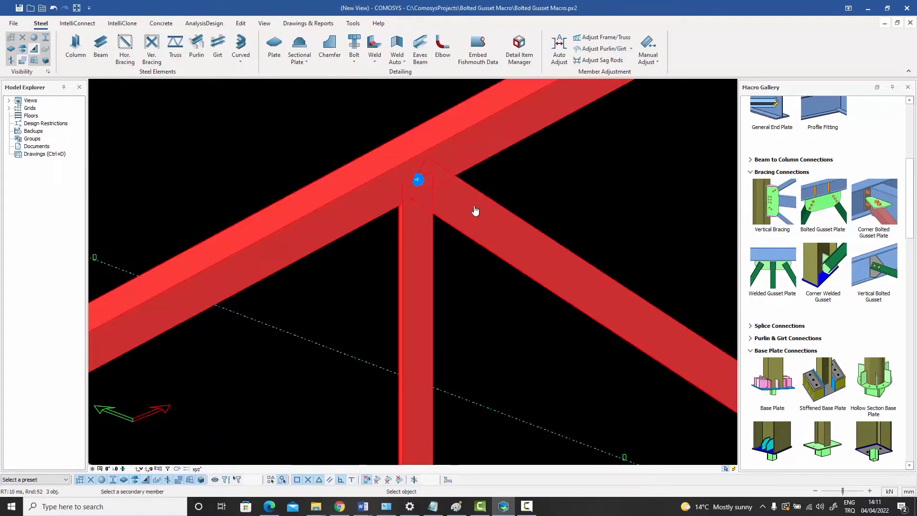
pyautogui.rightClick(485, 195)
# Join the vertical and the two diagonals to the truss's bottom chord with one bolted gusset plate at the three-member node.
pyautogui.scroll(-5, 464, 172)
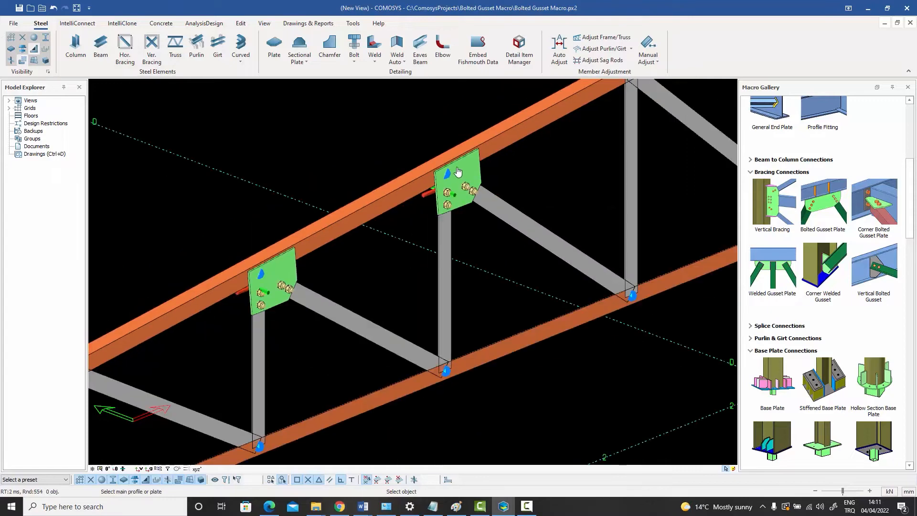
pyautogui.scroll(-3, 491, 174)
pyautogui.scroll(4, 614, 168)
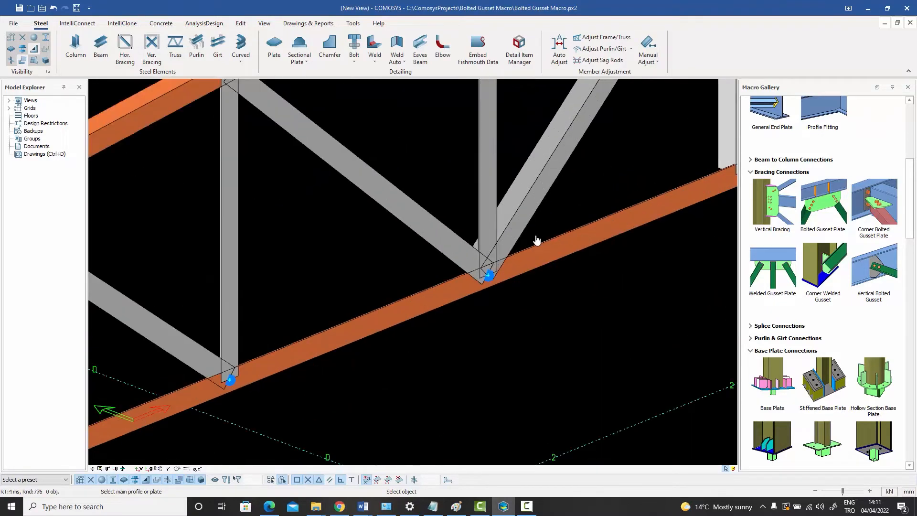
pyautogui.click(540, 262)
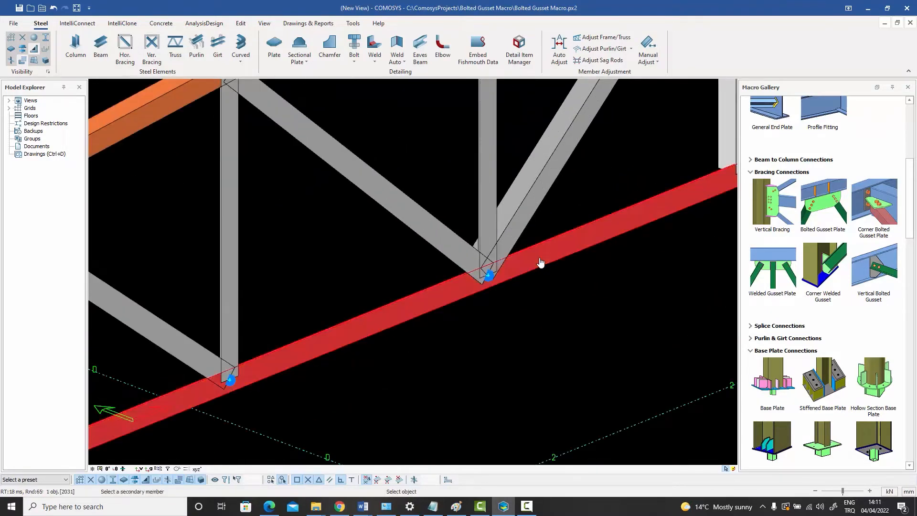
pyautogui.click(487, 181)
pyautogui.click(533, 197)
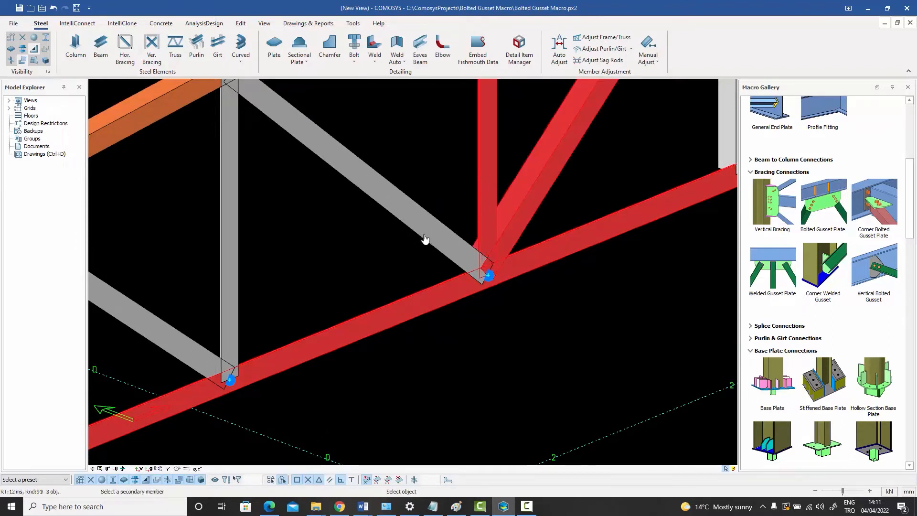
pyautogui.click(427, 239)
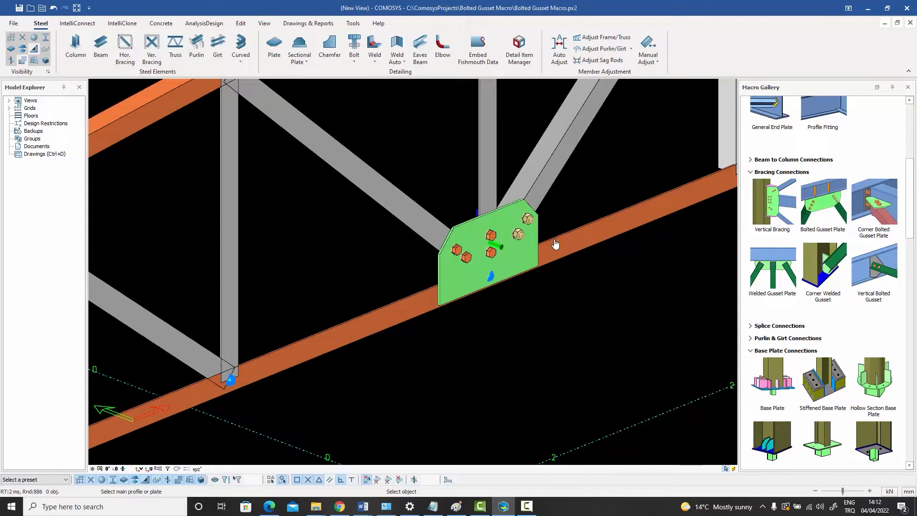
# Connect the first red brace to the web of the beam on grid line 5 with a bolted gusset plate and end the macro.
pyautogui.scroll(-6, 555, 244)
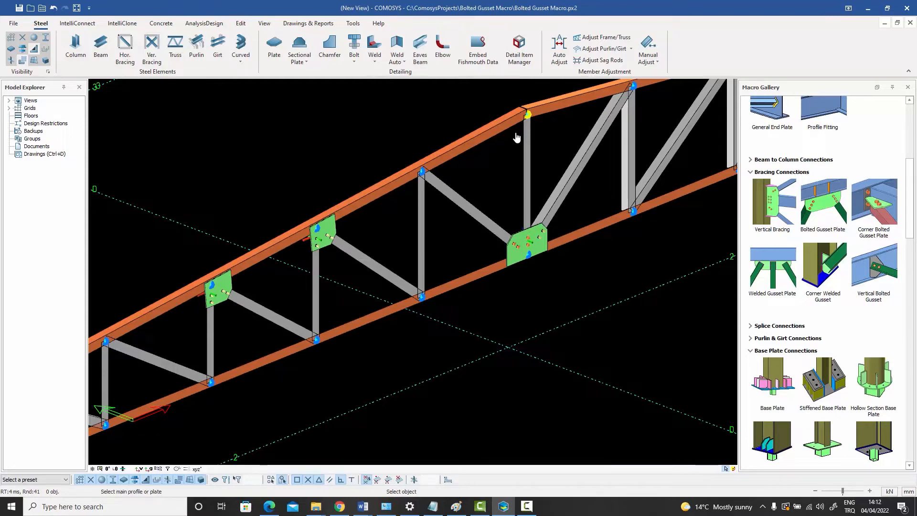
pyautogui.scroll(-10, 517, 138)
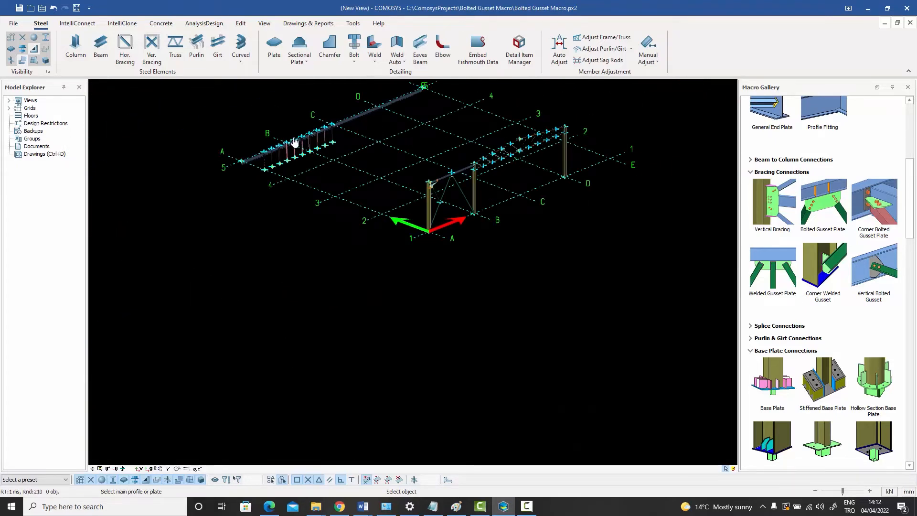
pyautogui.scroll(10, 294, 143)
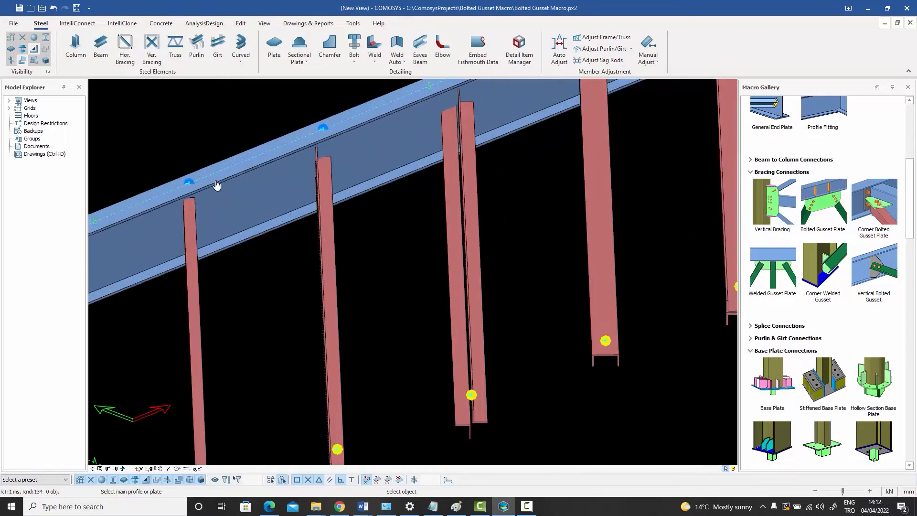
pyautogui.scroll(2, 201, 219)
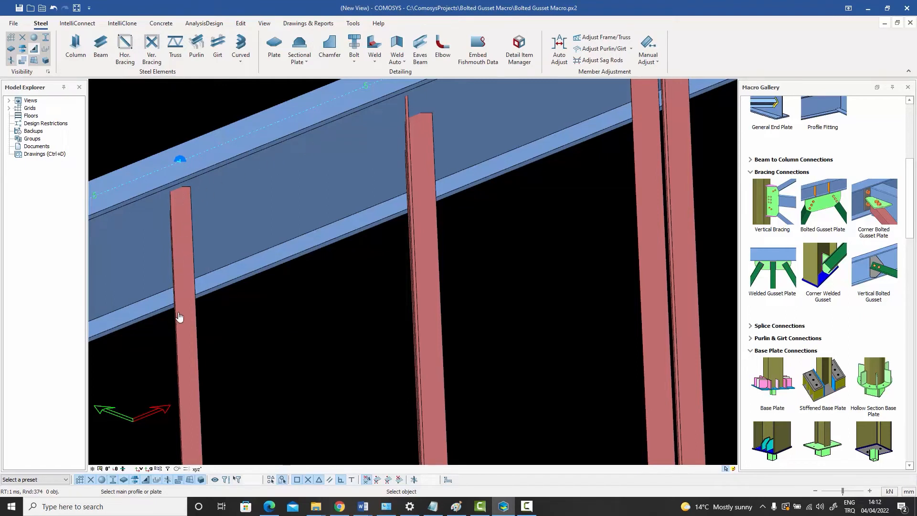
pyautogui.click(229, 192)
pyautogui.click(184, 212)
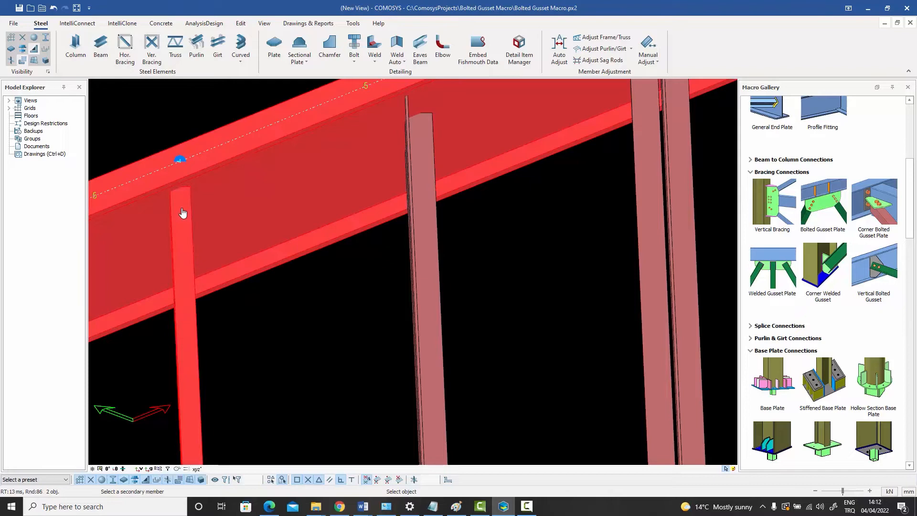
pyautogui.click(192, 112)
pyautogui.press('Escape')
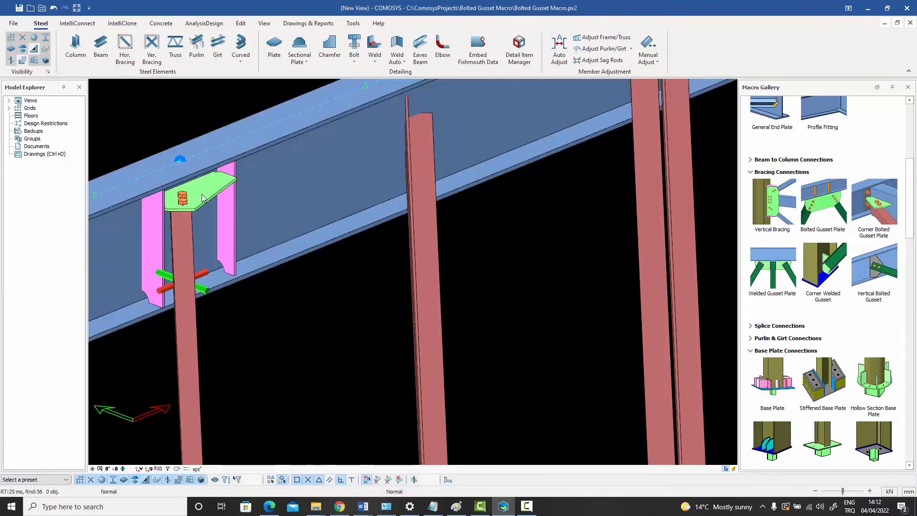
# Connect the back-to-back double-angle brace to the beam's web with a Bolted Gusset Plate macro and inspect the plate between the angles.
pyautogui.click(202, 194)
pyautogui.moveTo(202, 195); pyautogui.dragTo(200, 252, button='middle')
pyautogui.scroll(3, 175, 192)
pyautogui.scroll(-6, 176, 192)
pyautogui.scroll(6, 191, 258)
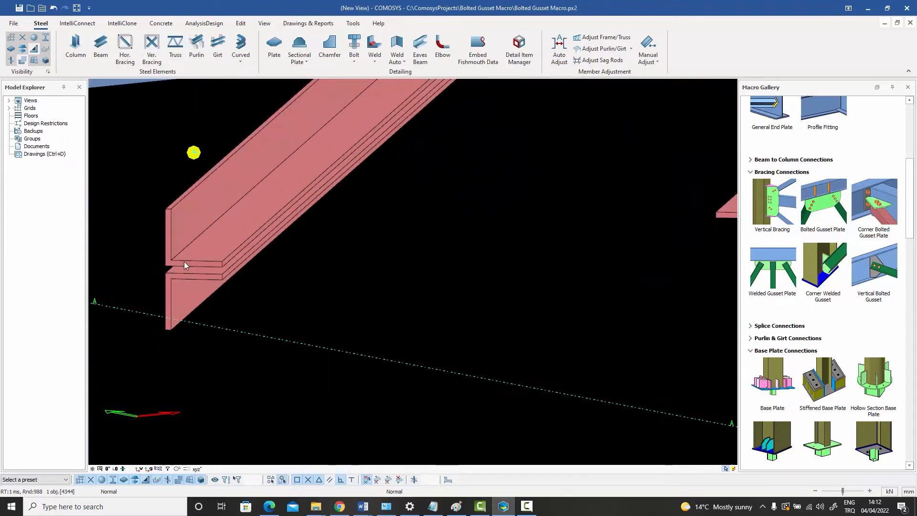
pyautogui.scroll(-5, 227, 278)
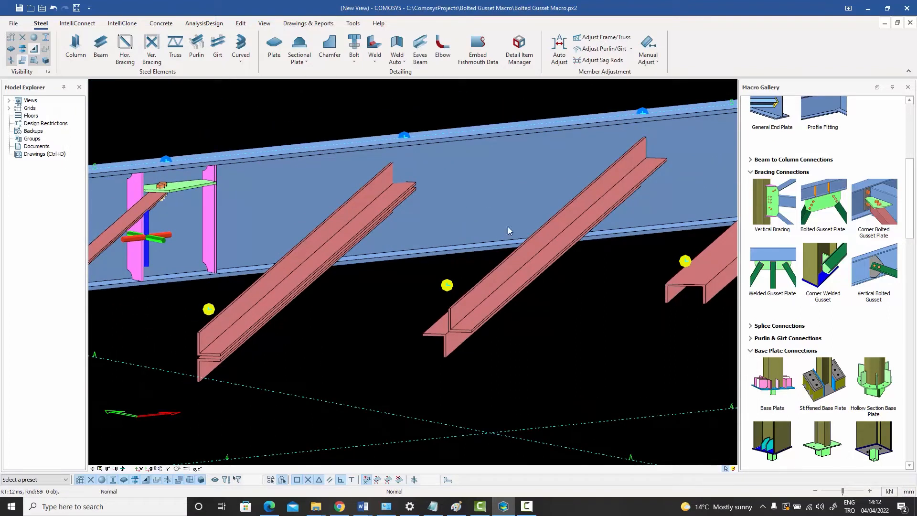
pyautogui.click(823, 201)
pyautogui.click(431, 180)
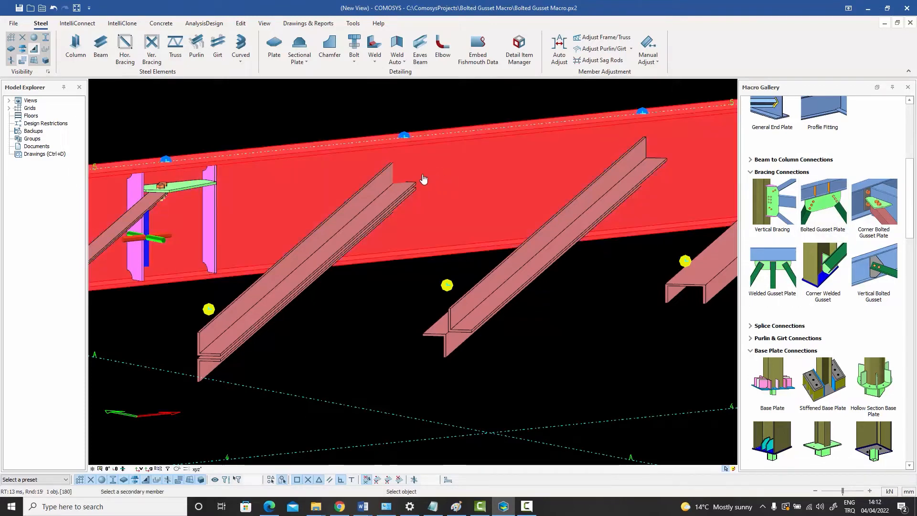
pyautogui.click(382, 191)
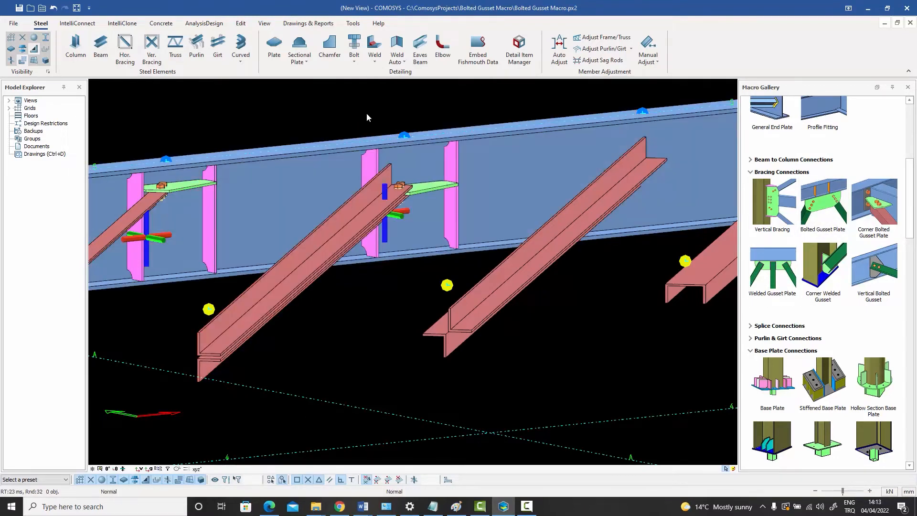
pyautogui.click(415, 188)
pyautogui.scroll(6, 415, 188)
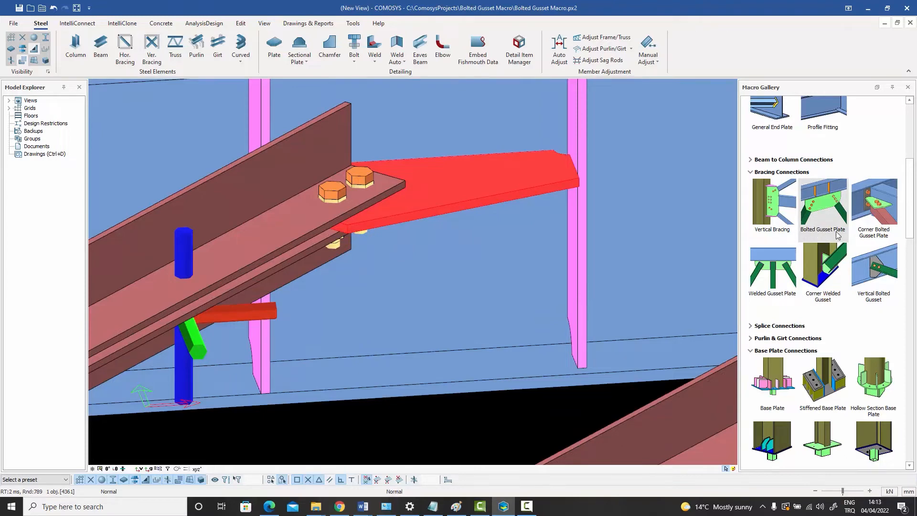
pyautogui.scroll(-6, 433, 285)
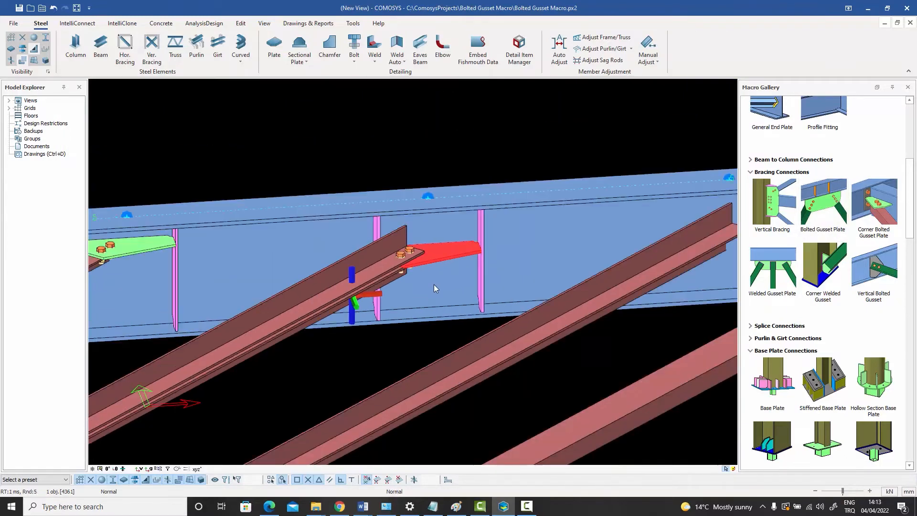
# Examine the end profile of the star-shaped double-angle brace beside the connected double-angle brace.
pyautogui.press('Escape')
pyautogui.keyDown('shift'); pyautogui.moveTo(402, 317); pyautogui.dragTo(528, 175, button='middle'); pyautogui.keyUp('shift')
pyautogui.scroll(5, 387, 379)
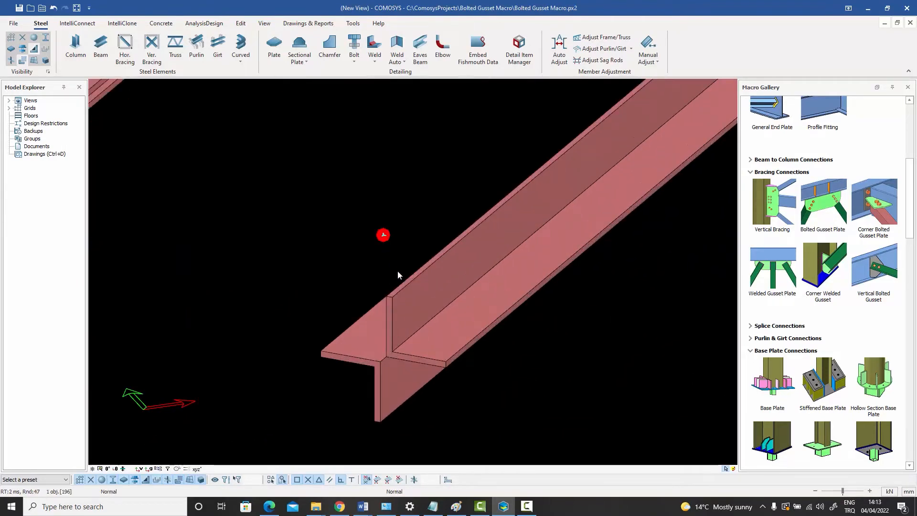
pyautogui.moveTo(397, 270)
pyautogui.keyDown('shift'); pyautogui.mouseDown(button='middle')
pyautogui.moveTo(433, 217)
pyautogui.moveTo(394, 304)
pyautogui.mouseUp(button='middle'); pyautogui.keyUp('shift')
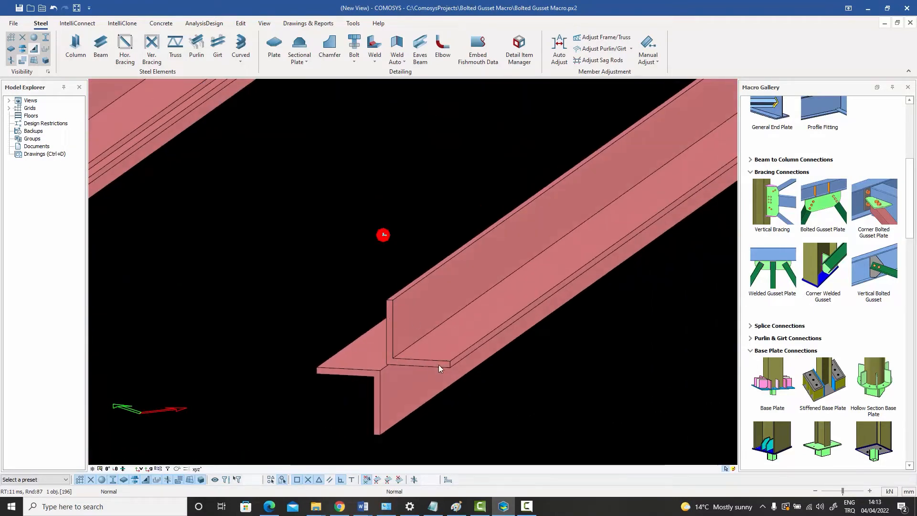
pyautogui.scroll(-5, 389, 322)
pyautogui.moveTo(537, 277); pyautogui.dragTo(462, 339, button='middle')
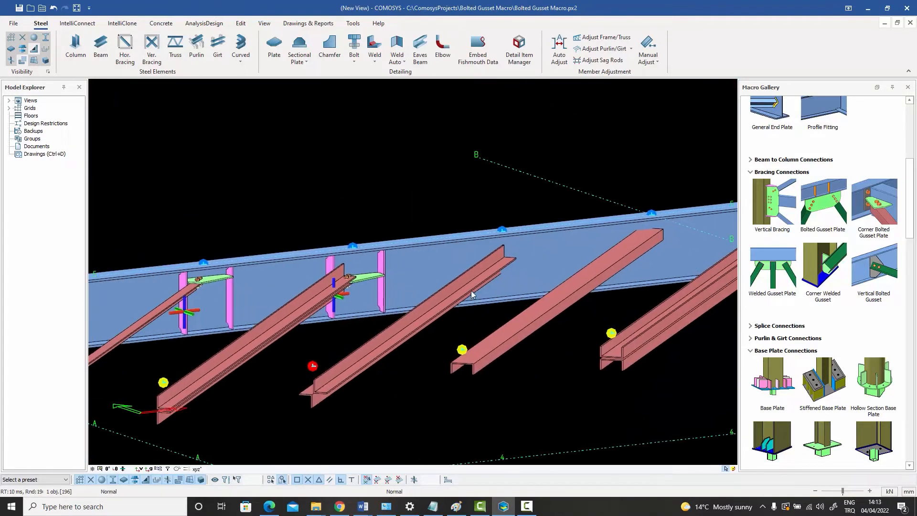
pyautogui.click(475, 283)
pyautogui.click(482, 192)
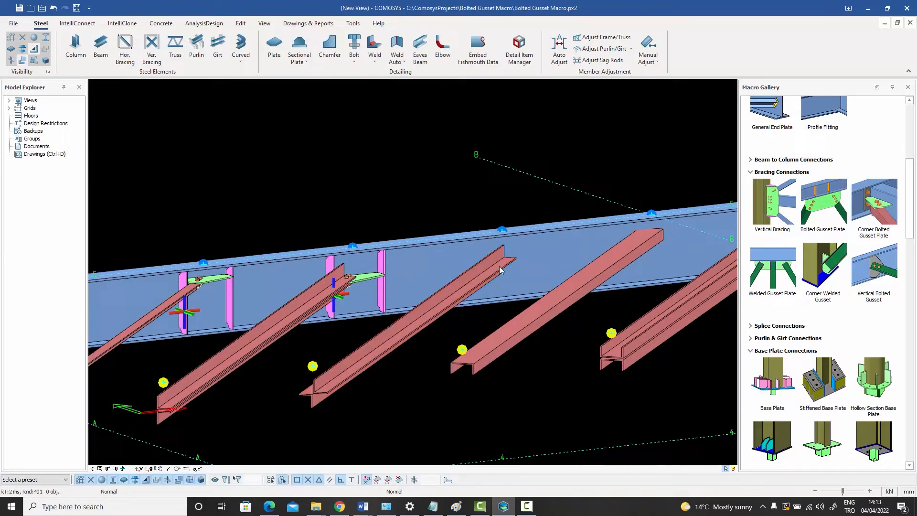
# Connect the star-shaped double-angle brace to the beam's web with a Bolted Gusset Plate macro and inspect the new plate.
pyautogui.scroll(5, 483, 274)
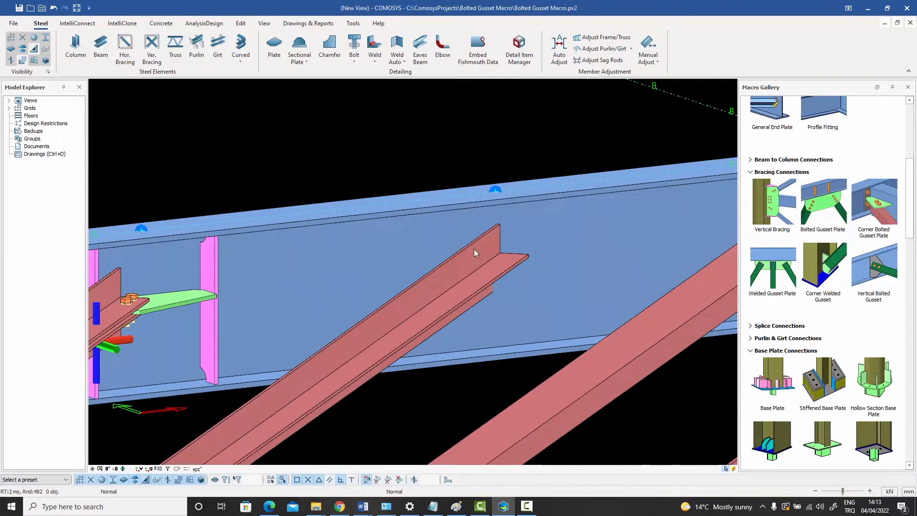
pyautogui.click(822, 234)
pyautogui.click(562, 229)
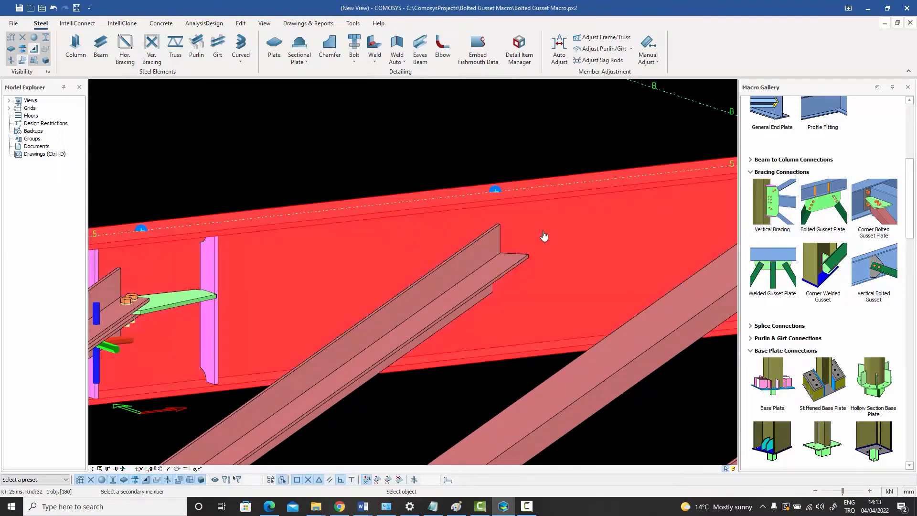
pyautogui.click(474, 261)
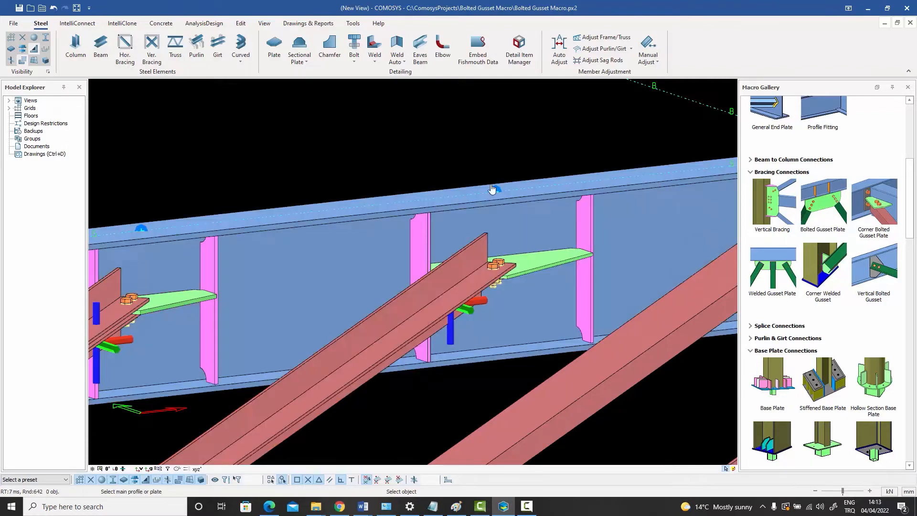
pyautogui.press('Escape')
pyautogui.click(534, 268)
pyautogui.moveTo(529, 268); pyautogui.dragTo(512, 277, button='middle')
pyautogui.scroll(-6, 512, 276)
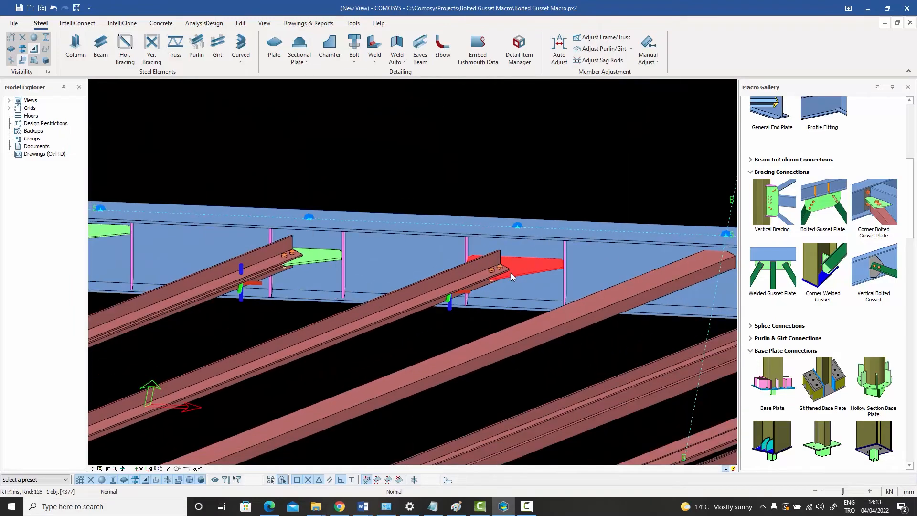
# Connect the single channel brace to the beam's web with a Bolted Gusset Plate macro, end the macro and check the bolts.
pyautogui.scroll(5, 317, 432)
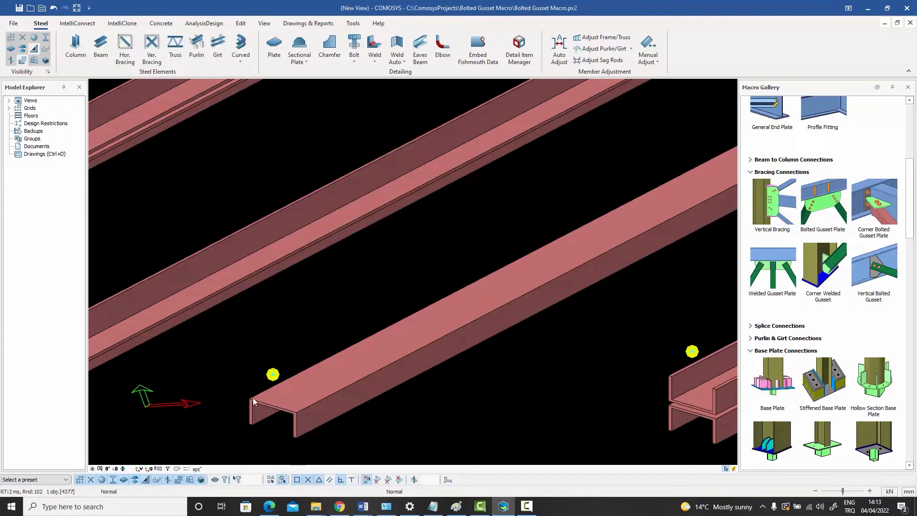
pyautogui.scroll(-4, 537, 276)
pyautogui.scroll(4, 672, 235)
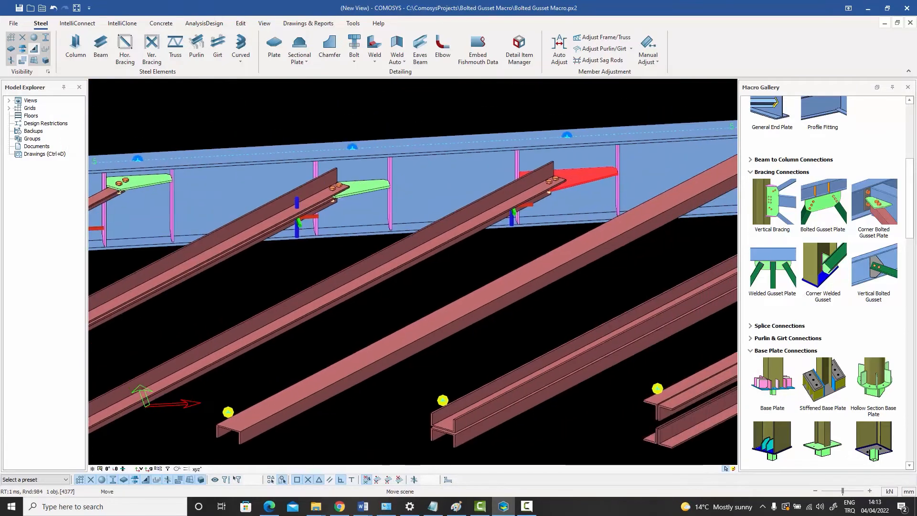
pyautogui.scroll(3, 679, 239)
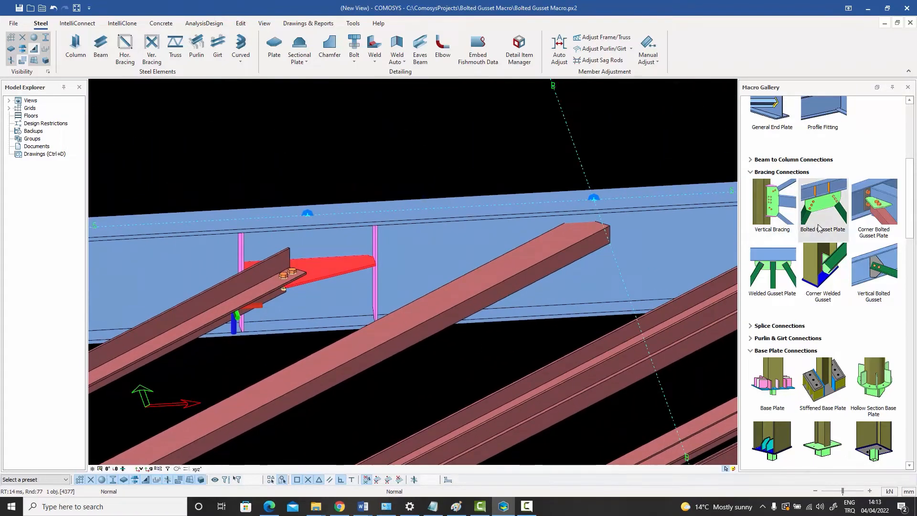
pyautogui.click(822, 232)
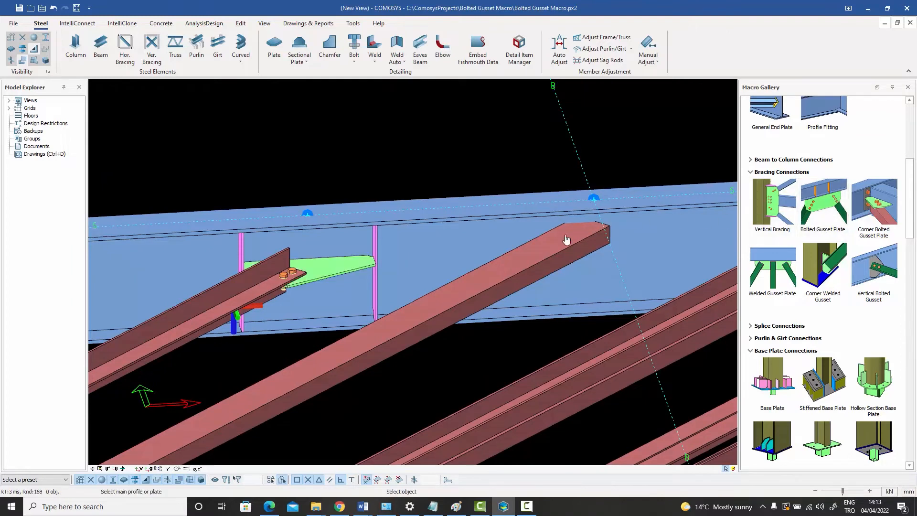
pyautogui.click(509, 229)
pyautogui.click(538, 256)
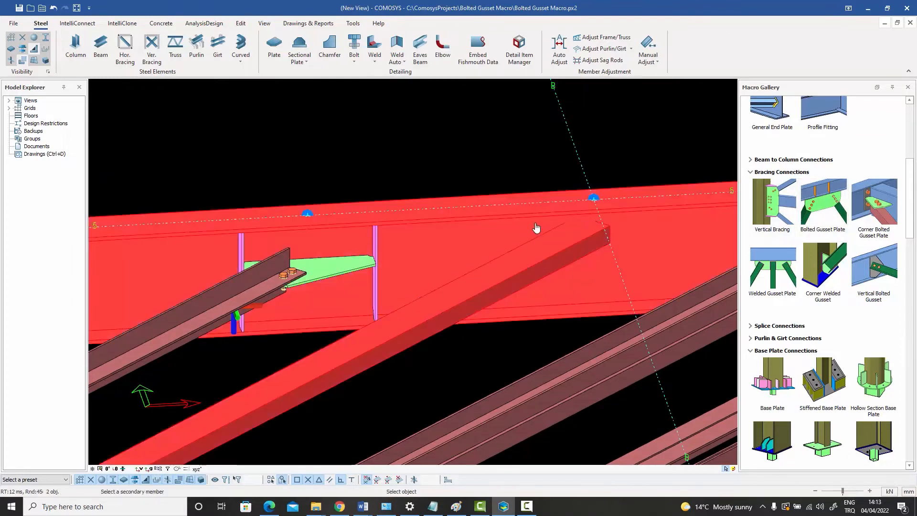
pyautogui.click(524, 151)
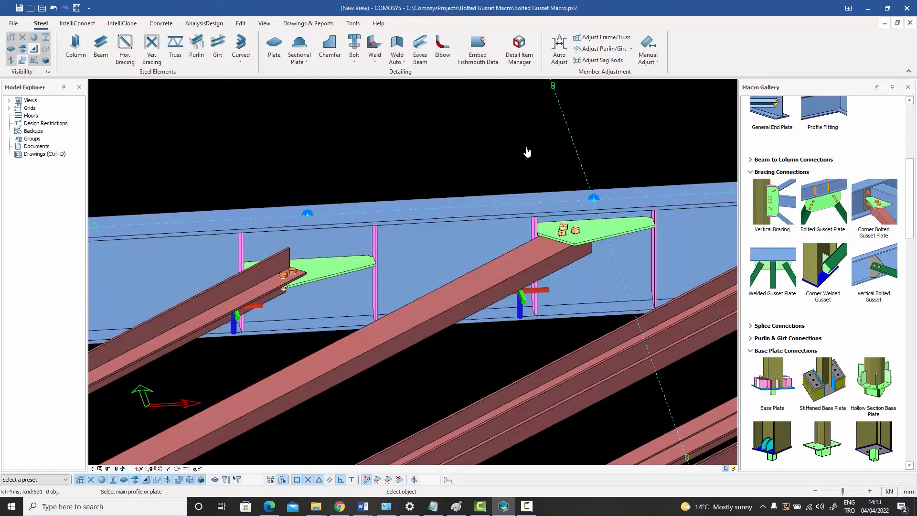
pyautogui.press('Escape')
pyautogui.moveTo(589, 239); pyautogui.dragTo(504, 215, button='middle')
pyautogui.click(507, 204)
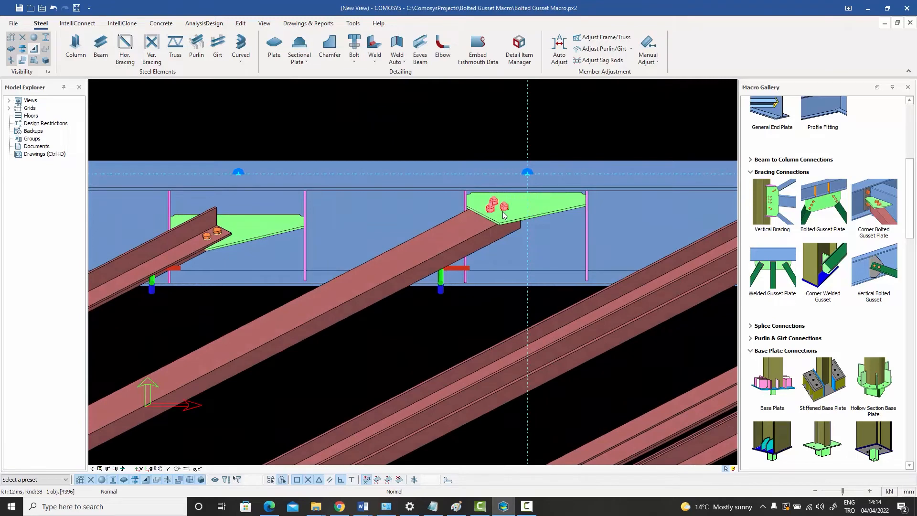
# Connect the back-to-back double-channel brace to the beam's web with a Bolted Gusset Plate macro.
pyautogui.scroll(-4, 501, 212)
pyautogui.scroll(1, 355, 357)
pyautogui.moveTo(409, 327); pyautogui.dragTo(501, 282, button='middle')
pyautogui.moveTo(313, 384); pyautogui.dragTo(382, 345, button='middle')
pyautogui.scroll(5, 397, 337)
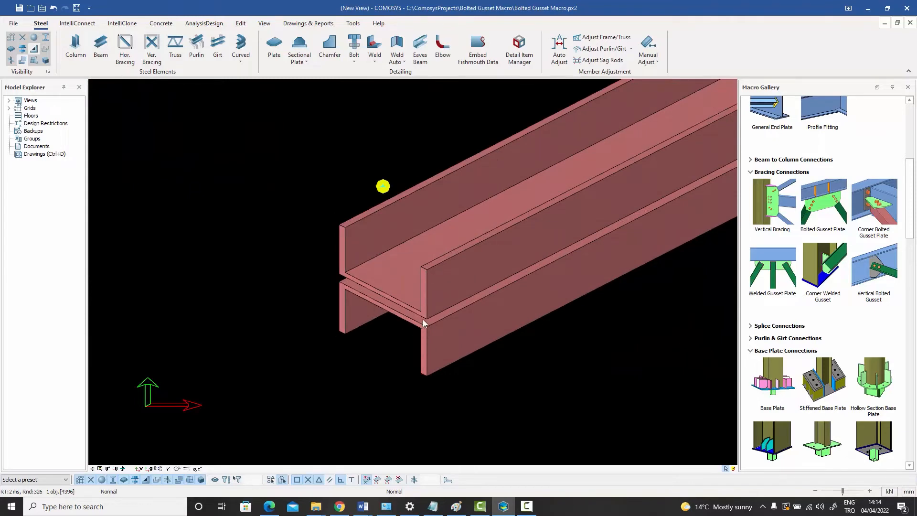
pyautogui.scroll(-6, 423, 326)
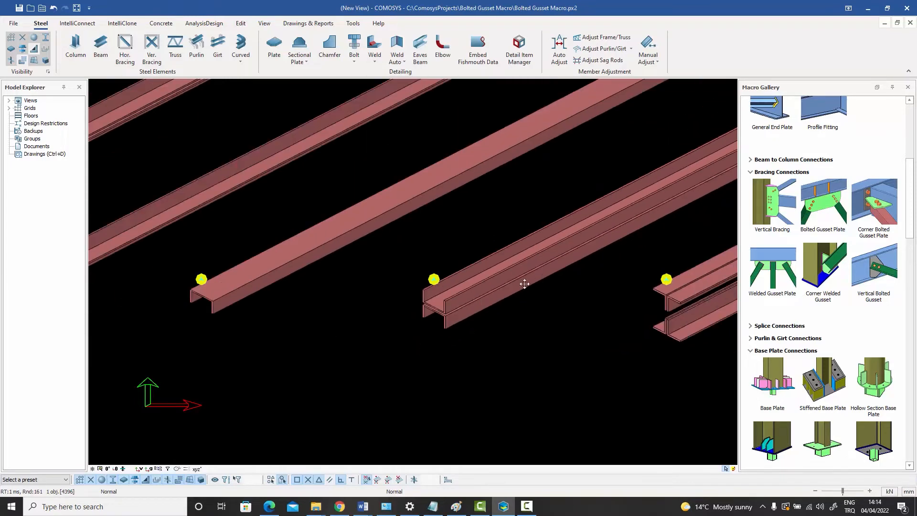
pyautogui.moveTo(611, 210); pyautogui.dragTo(340, 341, button='middle')
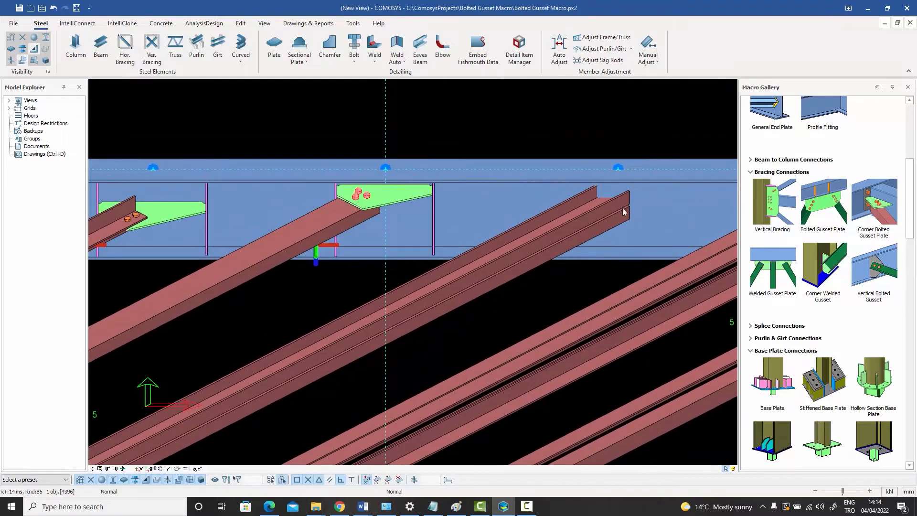
pyautogui.click(818, 233)
pyautogui.click(586, 226)
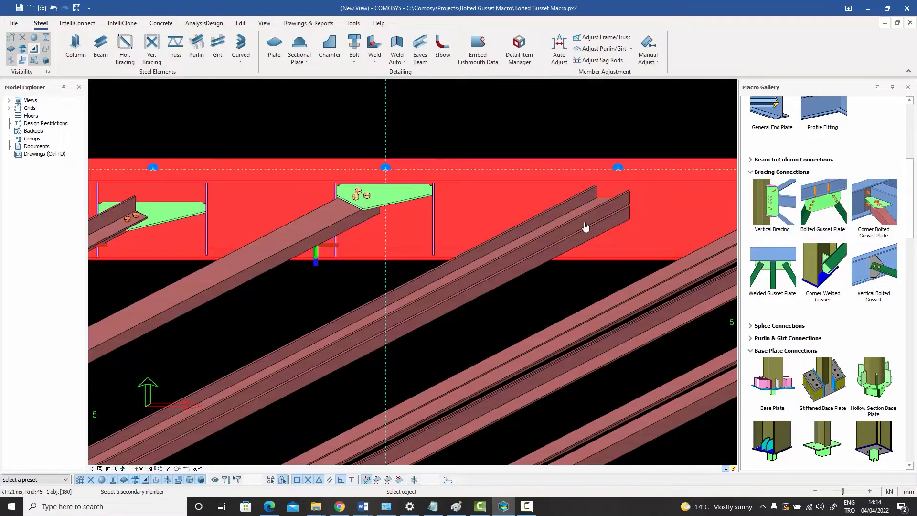
pyautogui.click(587, 226)
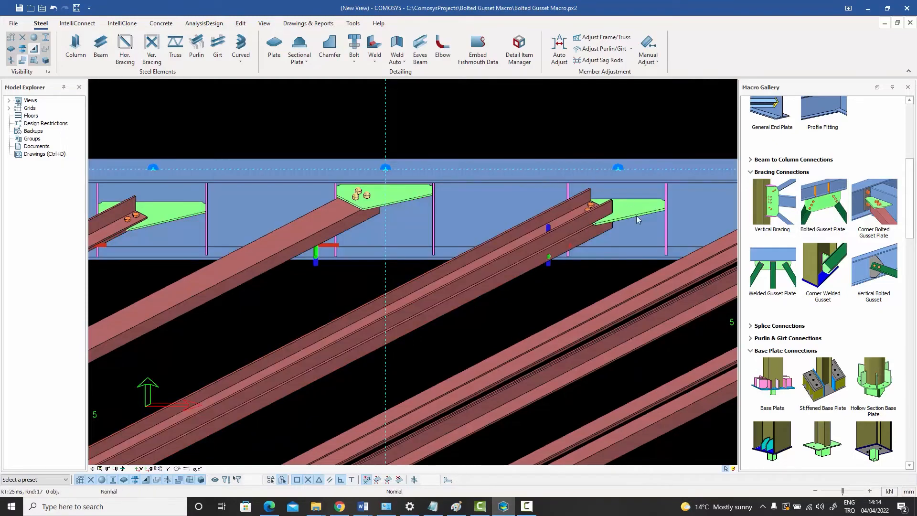
# Inspect the gusset plate placed between the two back-to-back channels at the beam's web.
pyautogui.moveTo(637, 216); pyautogui.dragTo(491, 265, button='middle')
pyautogui.scroll(4, 498, 257)
pyautogui.click(498, 263)
pyautogui.scroll(-5, 491, 265)
pyautogui.click(517, 205)
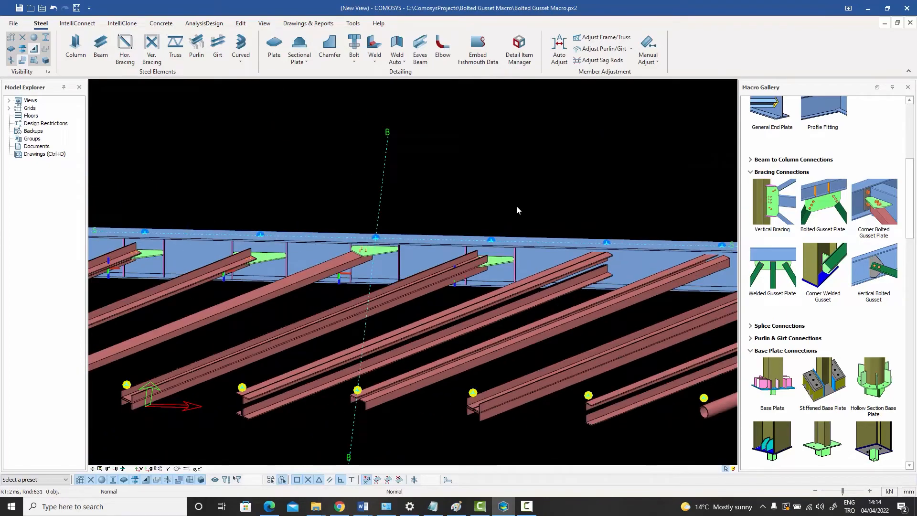
# Change the back-to-back double-channel brace's profile to L80*8 and inspect the bolted gusset connection on the beam's web.
pyautogui.moveTo(519, 205); pyautogui.dragTo(554, 197, button='middle')
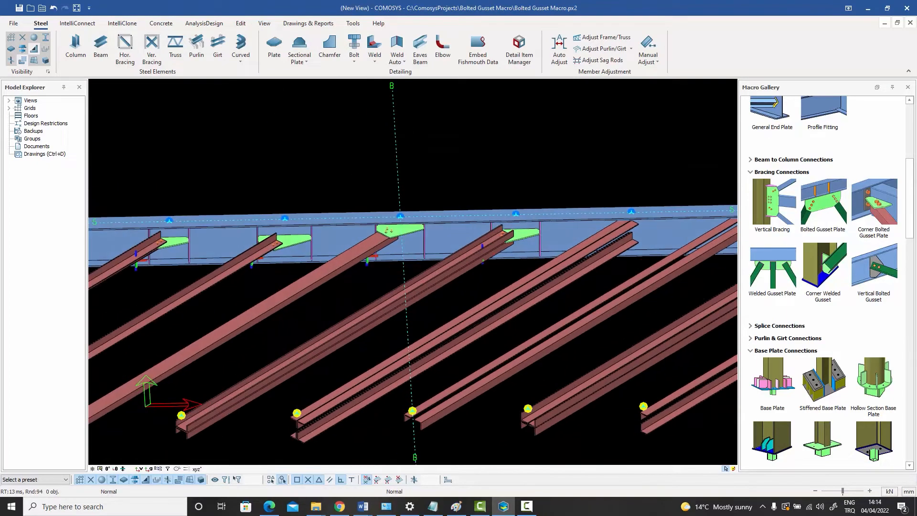
pyautogui.doubleClick(431, 281)
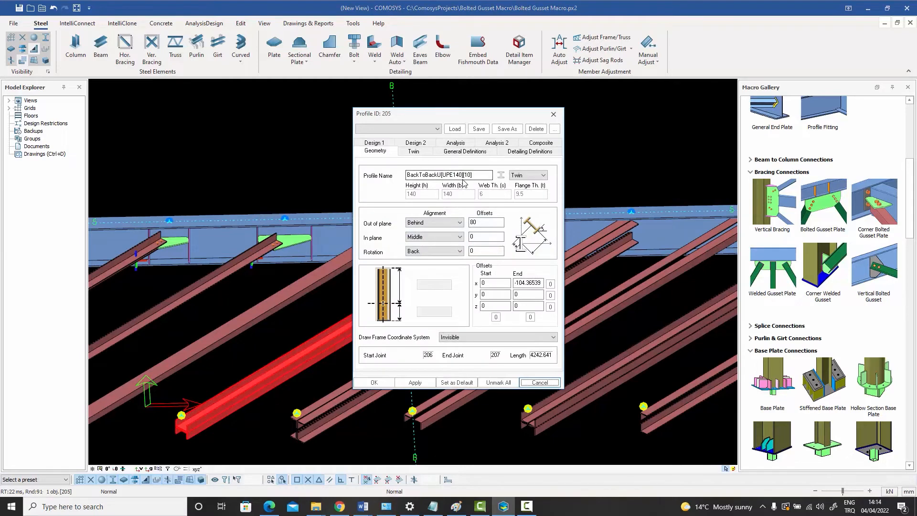
pyautogui.click(535, 383)
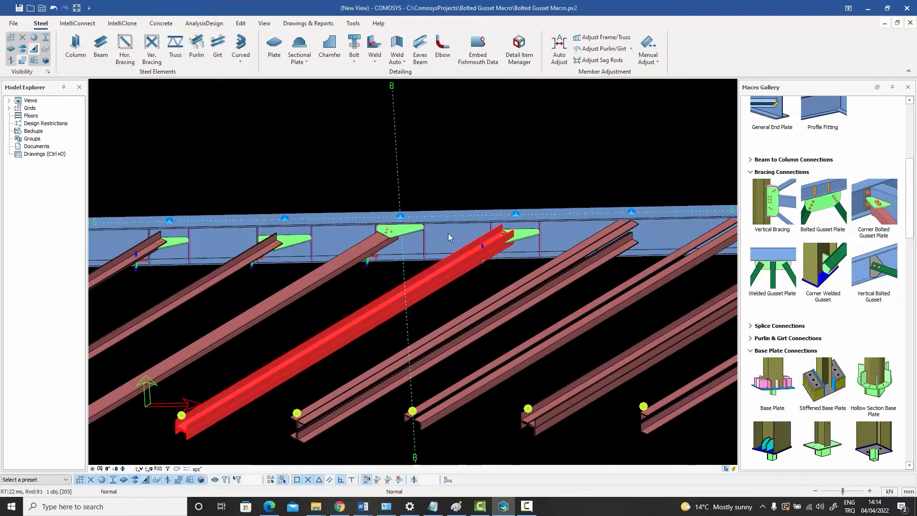
pyautogui.doubleClick(462, 262)
pyautogui.moveTo(467, 176); pyautogui.dragTo(325, 173)
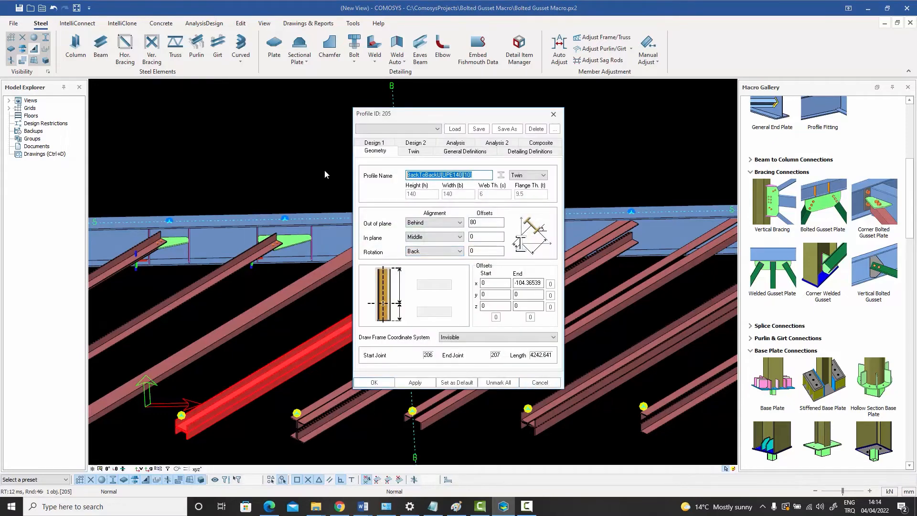
pyautogui.write('L')
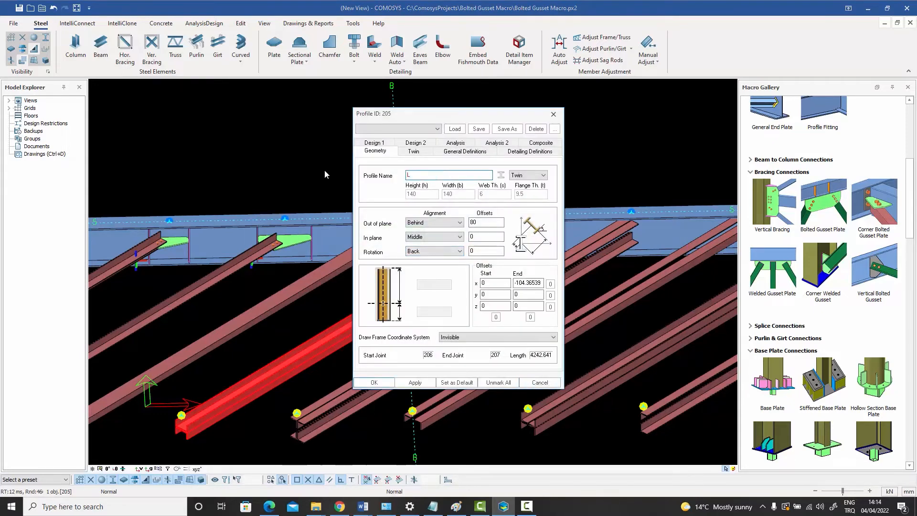
pyautogui.write('80*8')
pyautogui.click(374, 382)
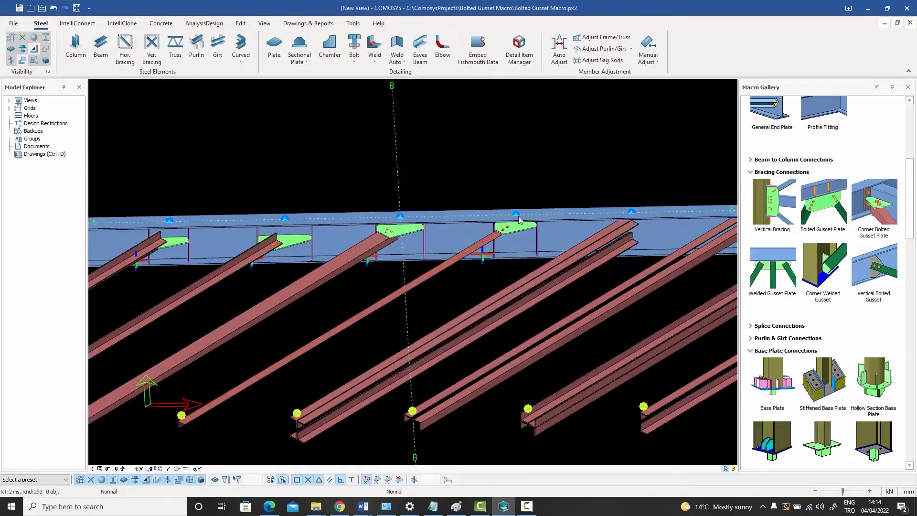
pyautogui.scroll(5, 519, 219)
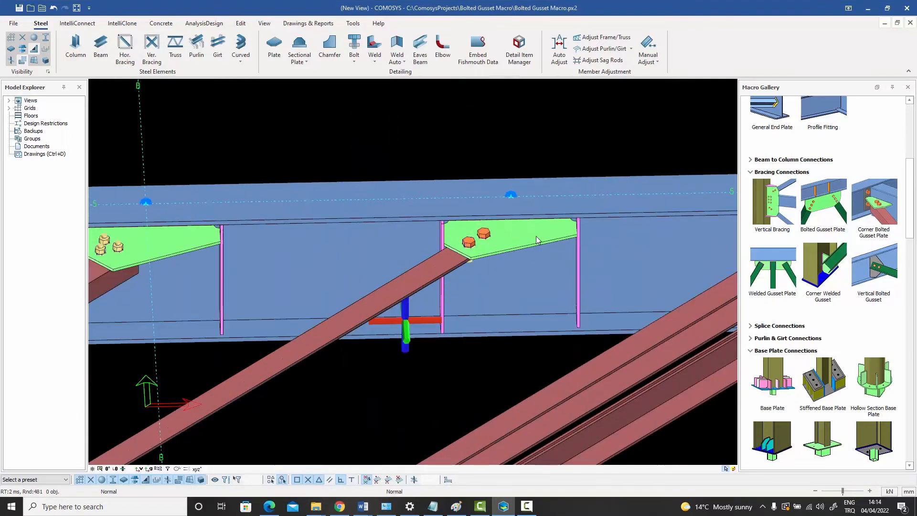
pyautogui.scroll(-2, 439, 256)
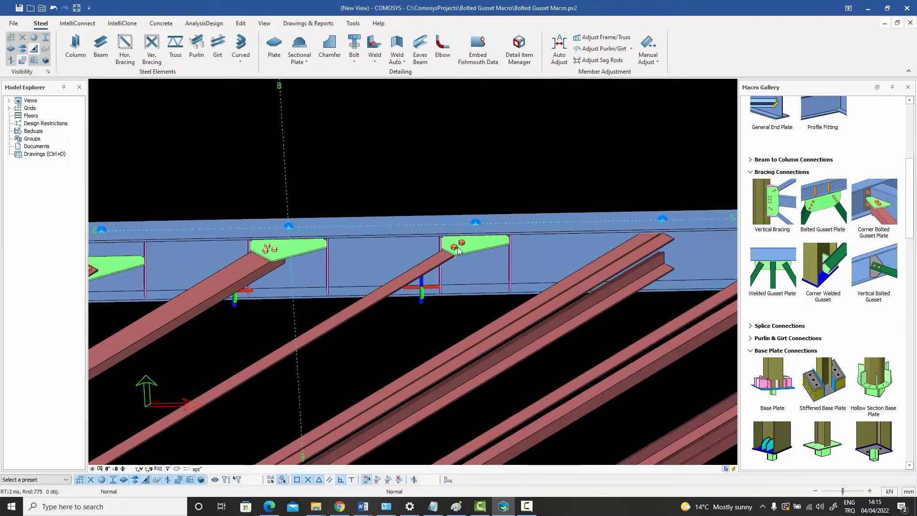
# Examine the end profile of the four-angle brace beside the L80*8 brace.
pyautogui.scroll(-2, 396, 249)
pyautogui.scroll(-2, 542, 265)
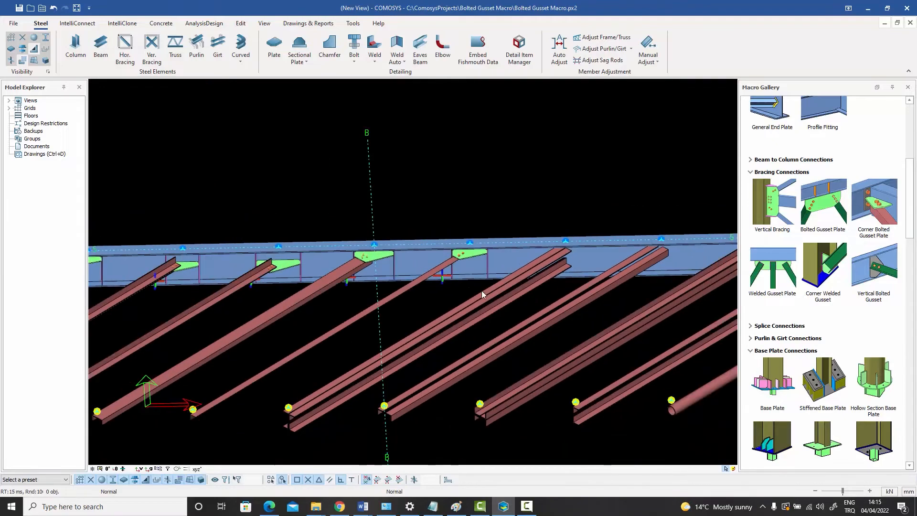
pyautogui.moveTo(308, 399)
pyautogui.mouseDown(button='middle')
pyautogui.moveTo(379, 341)
pyautogui.moveTo(366, 380)
pyautogui.moveTo(388, 338)
pyautogui.mouseUp(button='middle')
pyautogui.scroll(4, 351, 354)
pyautogui.click(368, 356)
pyautogui.scroll(3, 370, 382)
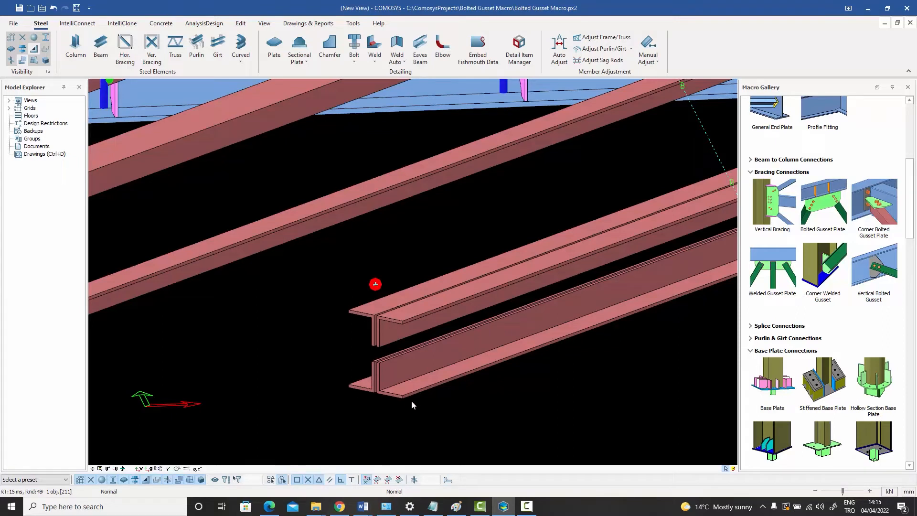
pyautogui.click(398, 338)
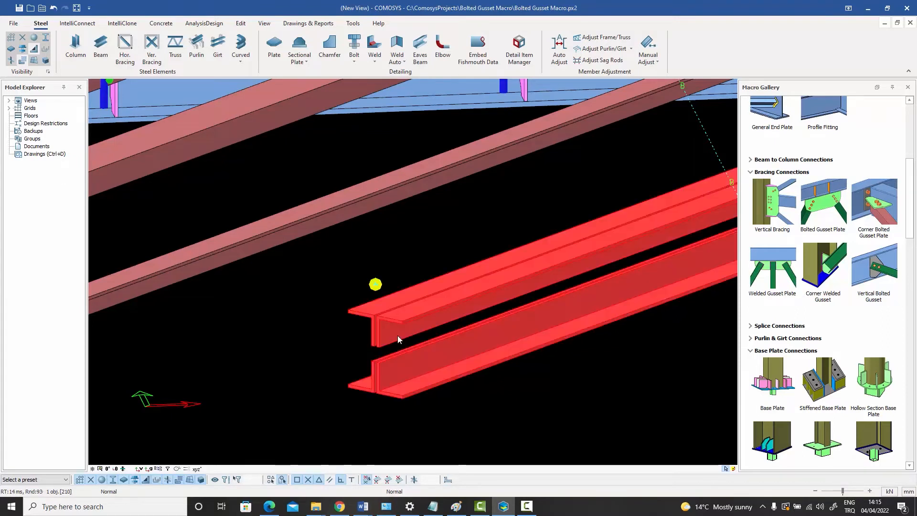
pyautogui.click(319, 328)
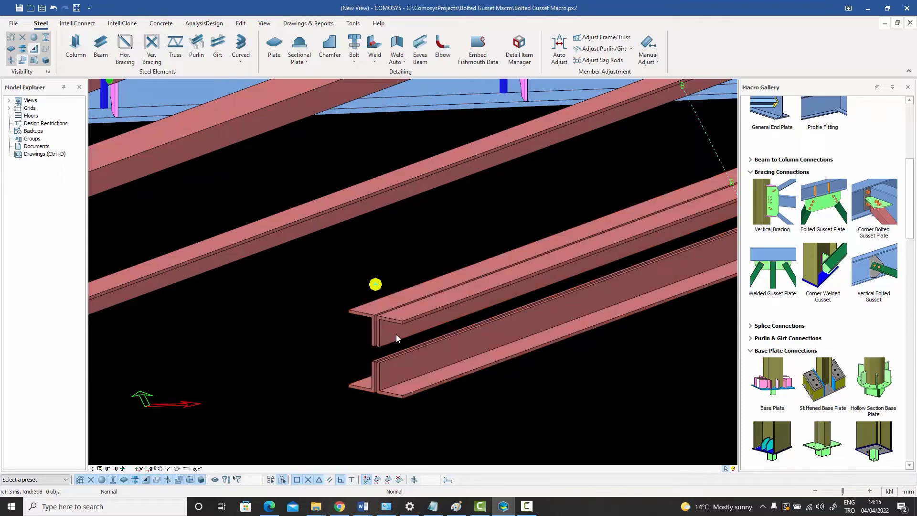
# Connect the four-angle brace to the beam's web with a Bolted Gusset Plate macro and end the macro.
pyautogui.scroll(-5, 396, 334)
pyautogui.moveTo(449, 314); pyautogui.dragTo(236, 381, button='middle')
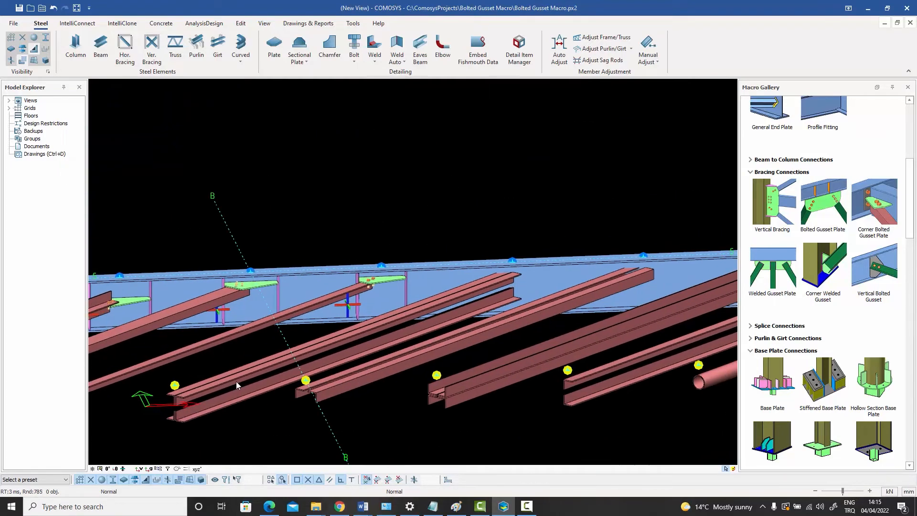
pyautogui.scroll(3, 536, 278)
pyautogui.click(534, 279)
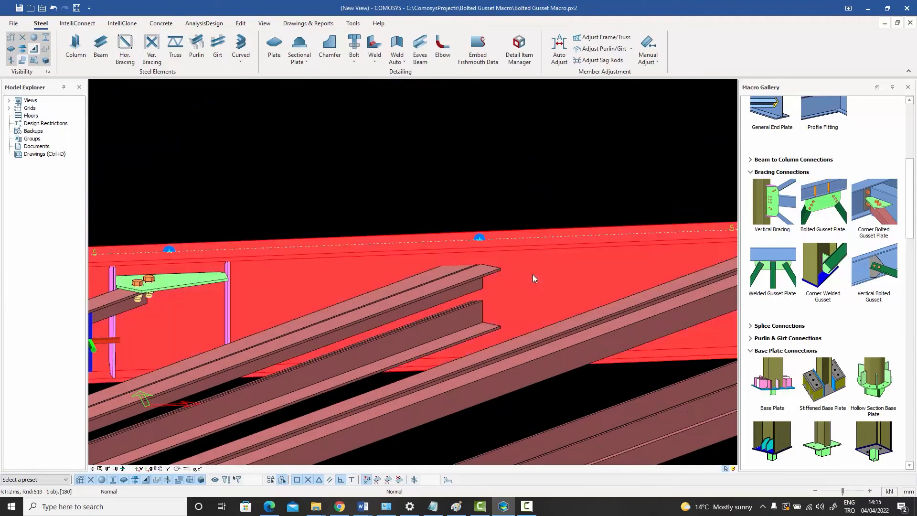
pyautogui.click(520, 171)
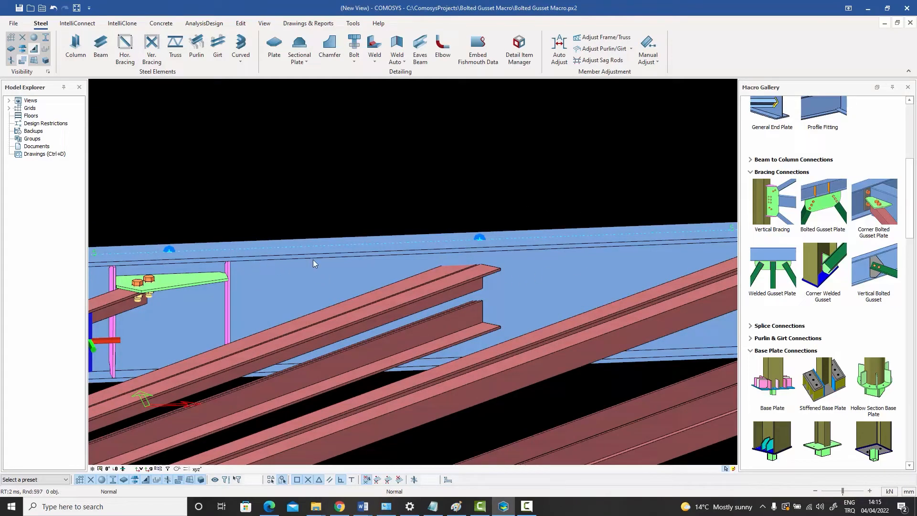
pyautogui.click(826, 233)
pyautogui.click(526, 280)
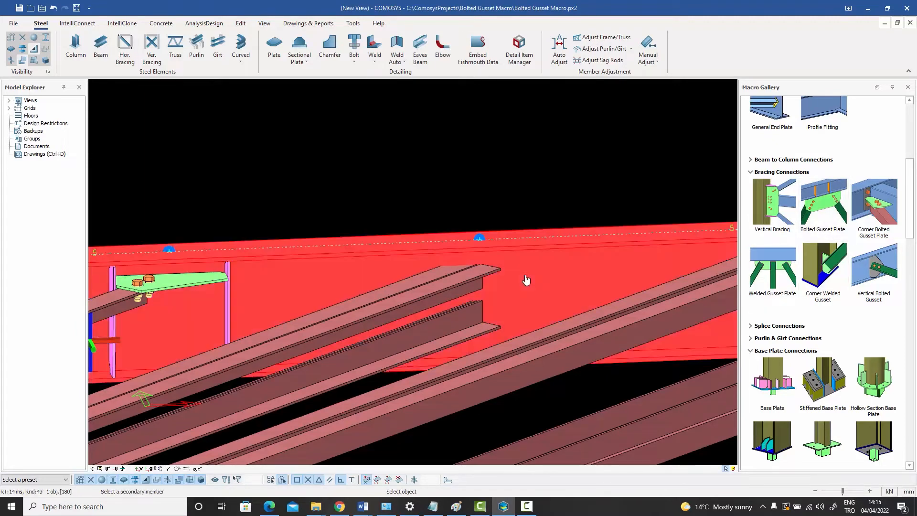
pyautogui.click(426, 288)
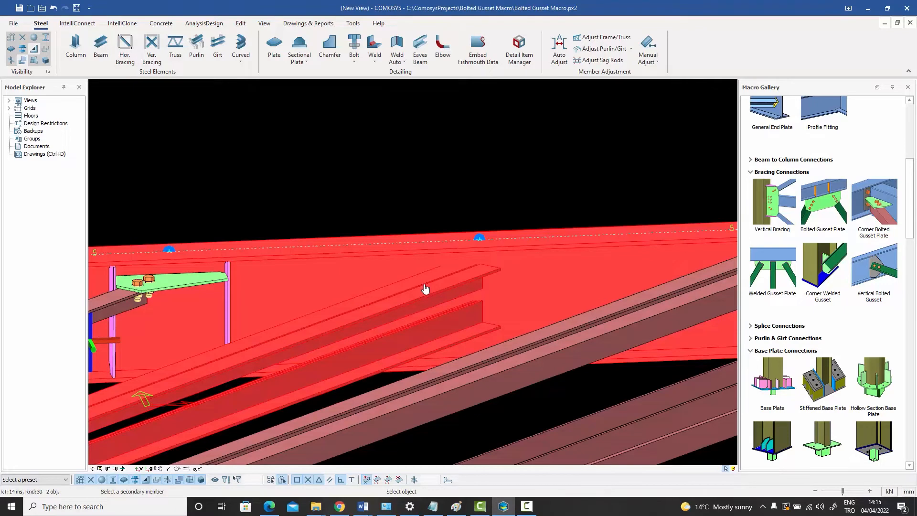
pyautogui.rightClick(425, 288)
pyautogui.rightClick(450, 165)
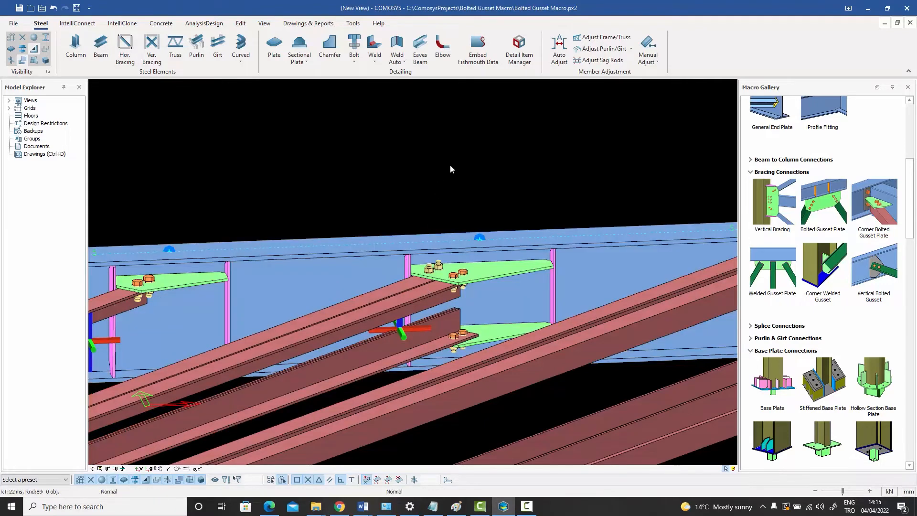
# Inspect the two gusset plates and bolts joining the four-angle brace to the beam's web from above and below.
pyautogui.moveTo(483, 240); pyautogui.dragTo(477, 192, button='middle')
pyautogui.click(473, 185)
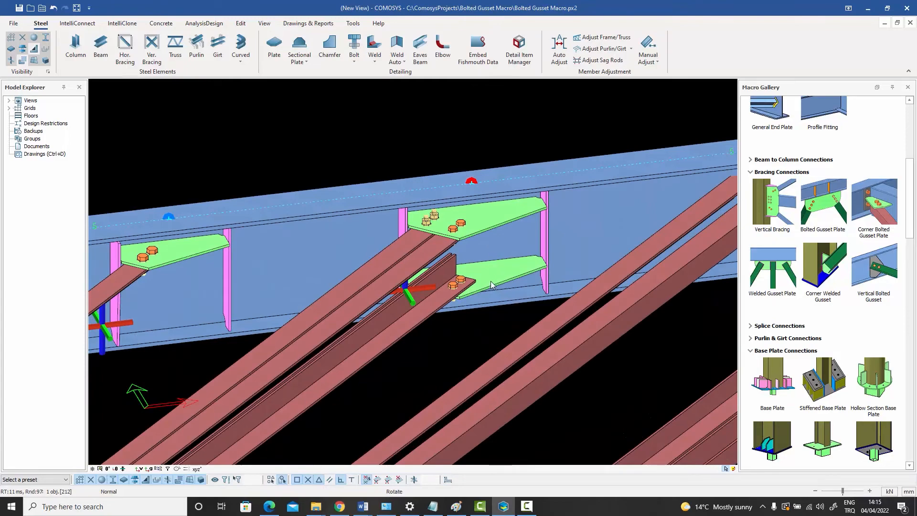
pyautogui.keyDown('shift'); pyautogui.moveTo(491, 281); pyautogui.dragTo(413, 216, button='middle'); pyautogui.keyUp('shift')
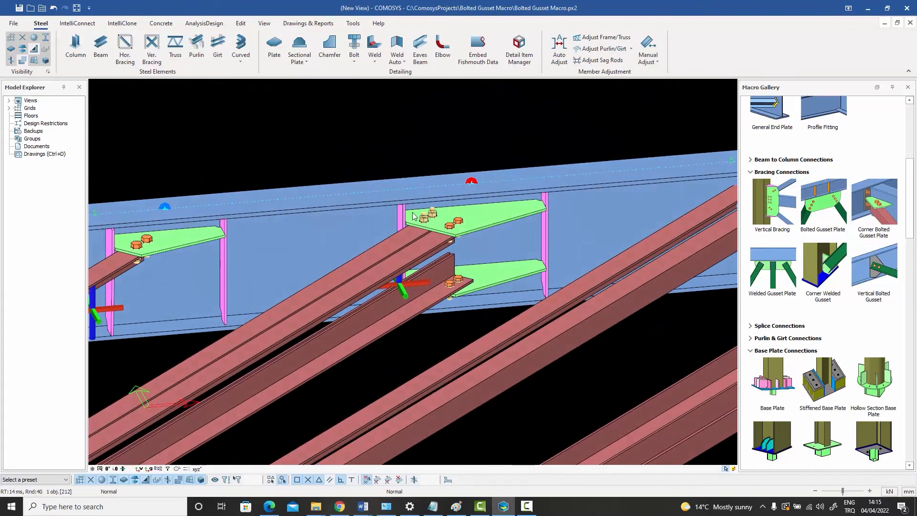
pyautogui.keyDown('shift'); pyautogui.moveTo(436, 257); pyautogui.dragTo(440, 266, button='middle'); pyautogui.keyUp('shift')
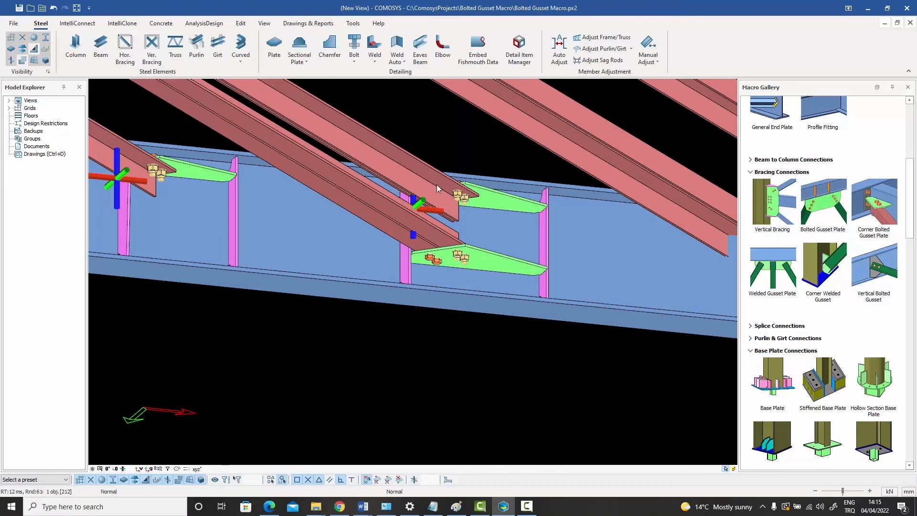
pyautogui.scroll(-2, 432, 190)
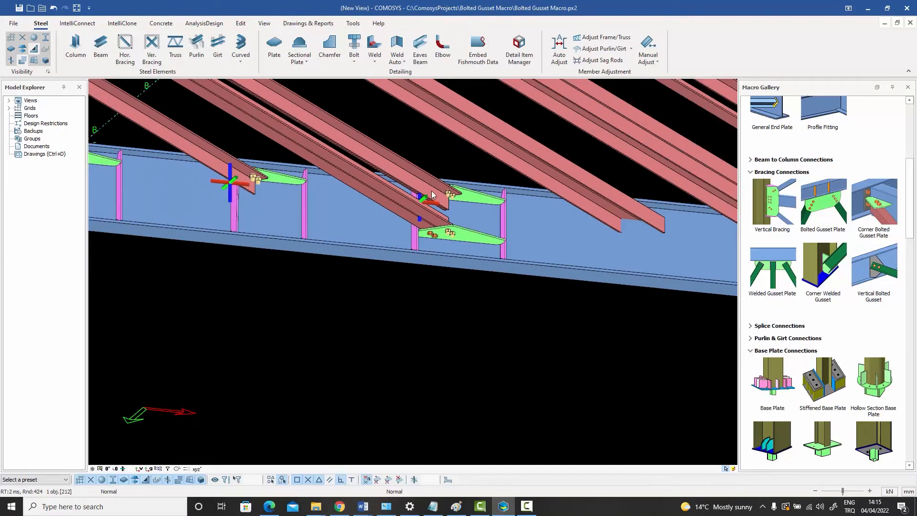
pyautogui.moveTo(432, 193); pyautogui.dragTo(383, 245, button='middle')
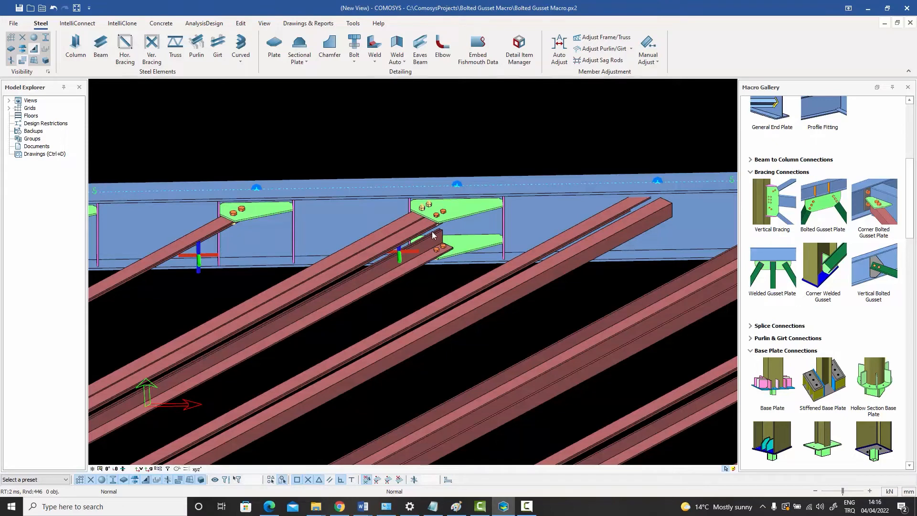
# Set the vertical gap between the angle pairs of the connected four-angle brace to 50 and apply it.
pyautogui.moveTo(392, 247); pyautogui.dragTo(422, 228, button='middle')
pyautogui.doubleClick(413, 228)
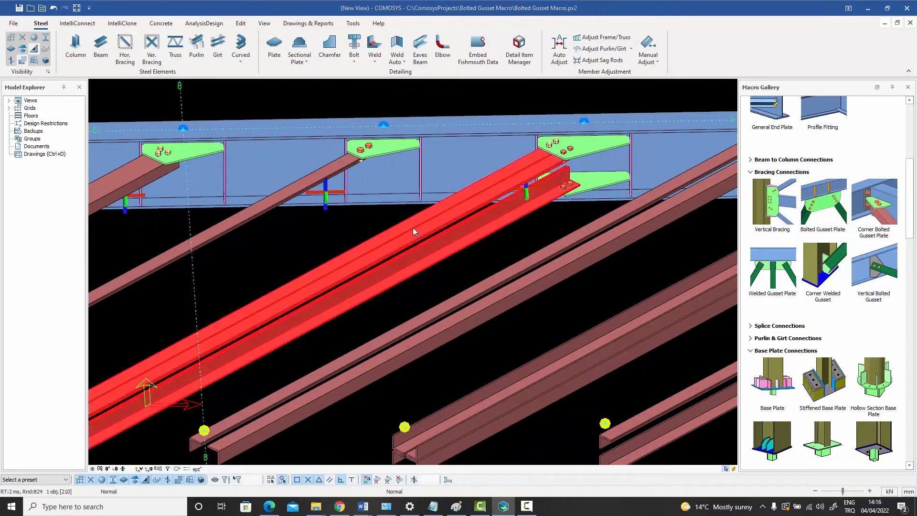
pyautogui.moveTo(411, 93); pyautogui.dragTo(186, 81)
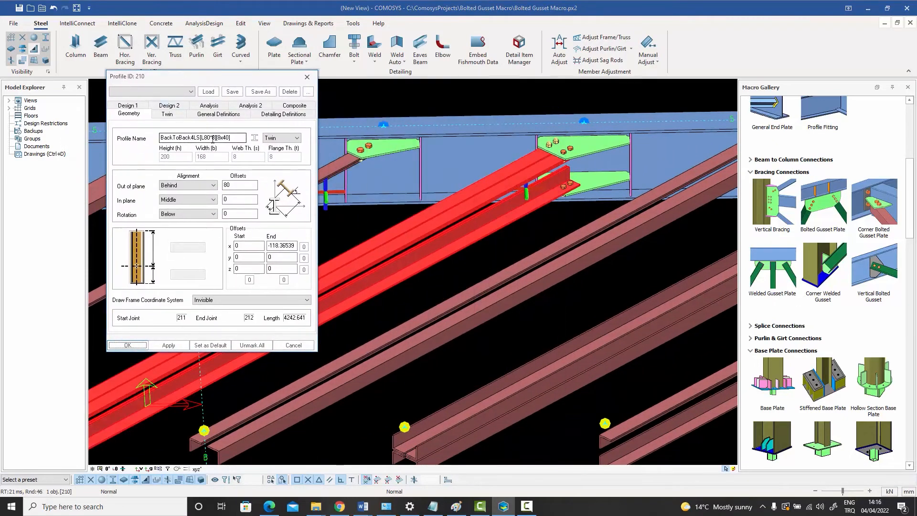
pyautogui.click(175, 114)
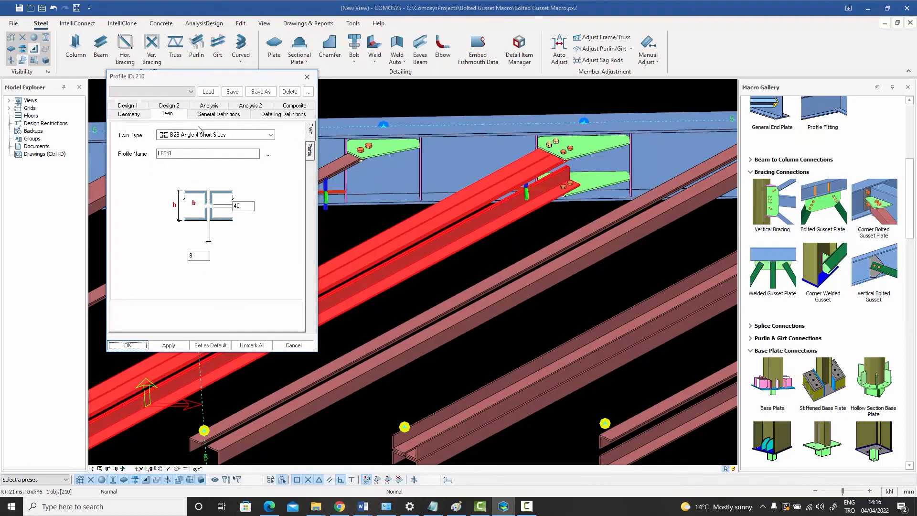
pyautogui.doubleClick(233, 206)
pyautogui.write('50')
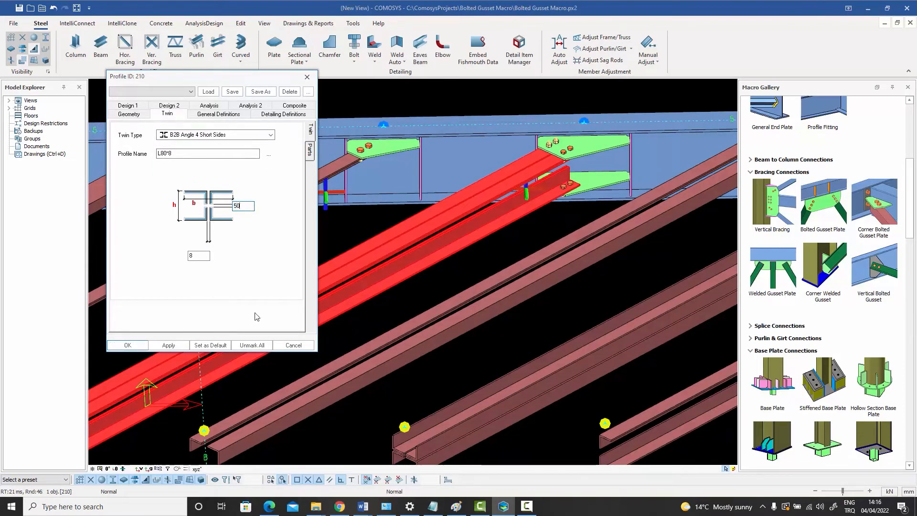
pyautogui.click(168, 345)
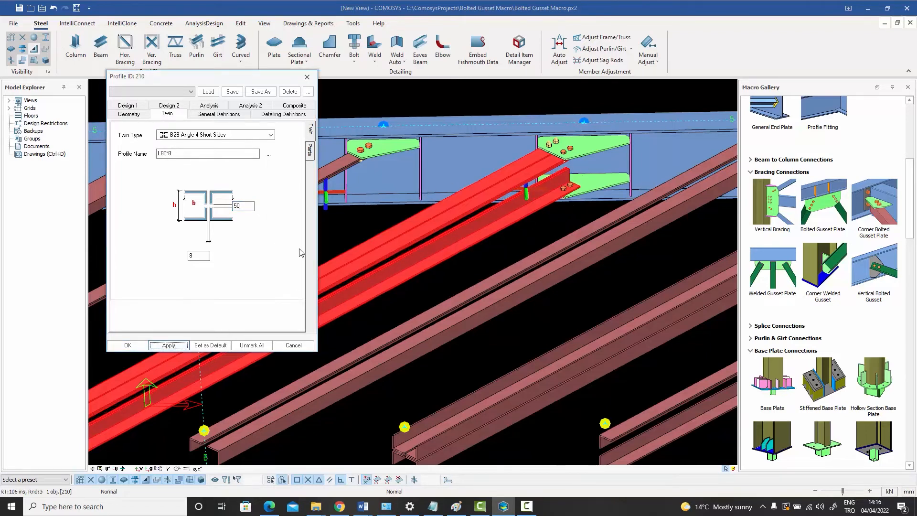
pyautogui.click(293, 345)
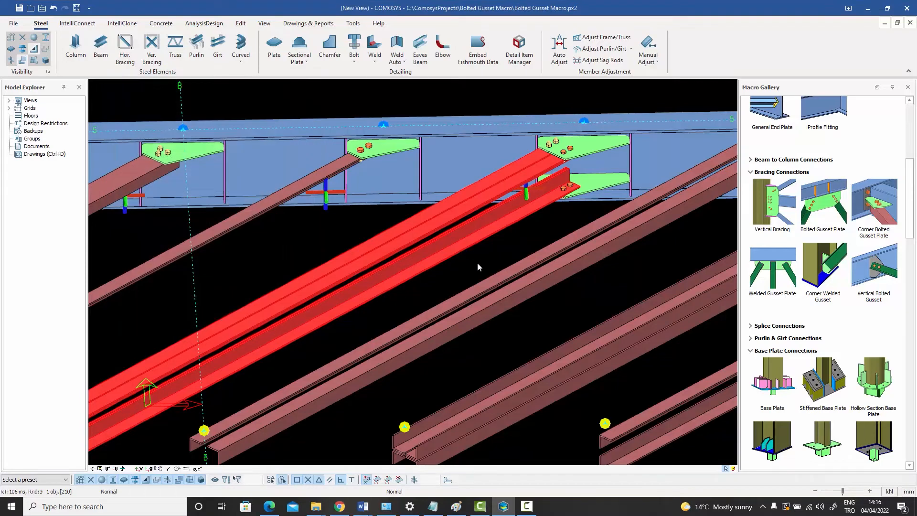
pyautogui.click(543, 220)
# Examine the free-end profiles of the connected four-angle brace and the unconnected double-angle brace beside it.
pyautogui.moveTo(543, 220); pyautogui.dragTo(471, 219, button='middle')
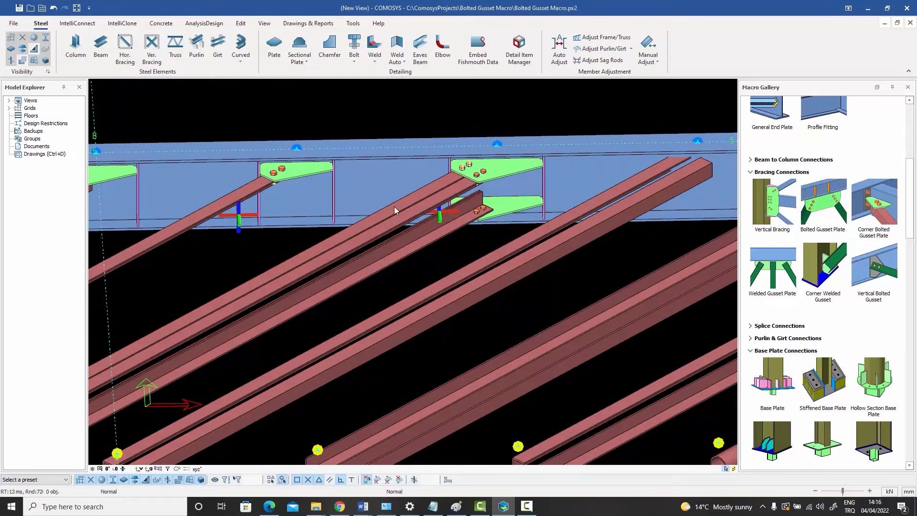
pyautogui.moveTo(392, 214); pyautogui.dragTo(569, 139, button='middle')
pyautogui.moveTo(171, 359); pyautogui.dragTo(330, 277, button='middle')
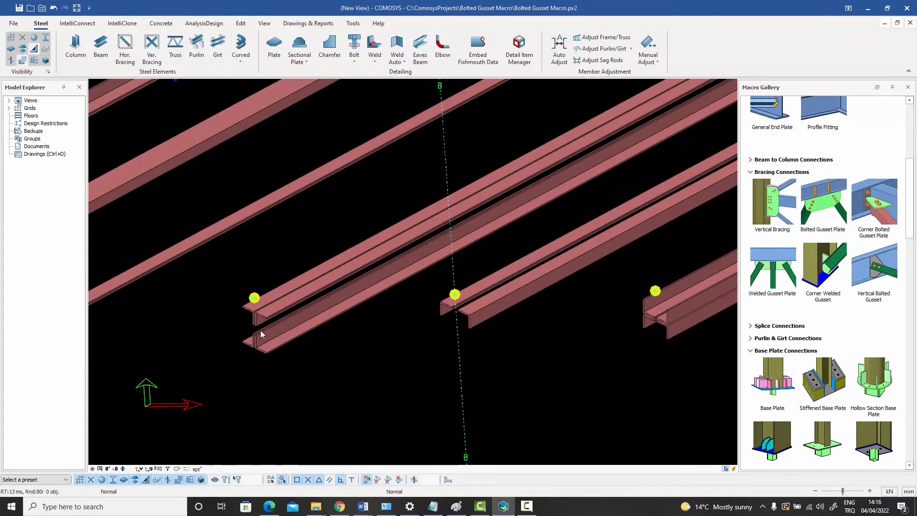
pyautogui.scroll(-2, 262, 329)
pyautogui.scroll(-2, 262, 327)
pyautogui.scroll(5, 262, 321)
pyautogui.scroll(-3, 271, 319)
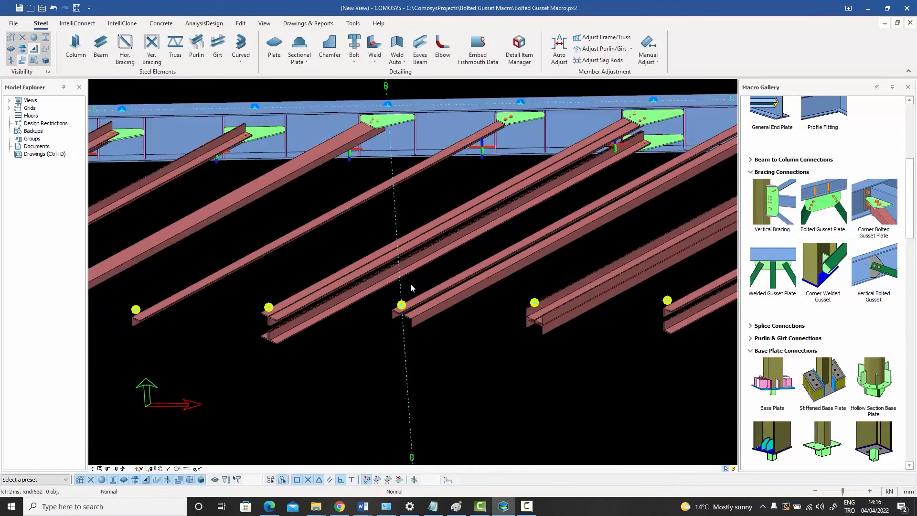
pyautogui.moveTo(422, 292); pyautogui.dragTo(357, 324, button='middle')
pyautogui.scroll(4, 335, 340)
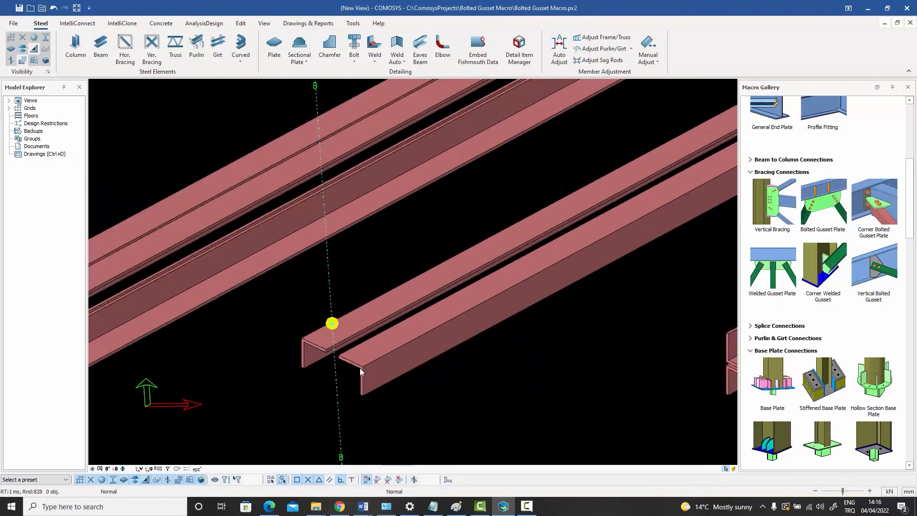
pyautogui.scroll(-3, 331, 360)
pyautogui.moveTo(518, 192); pyautogui.dragTo(401, 338, button='middle')
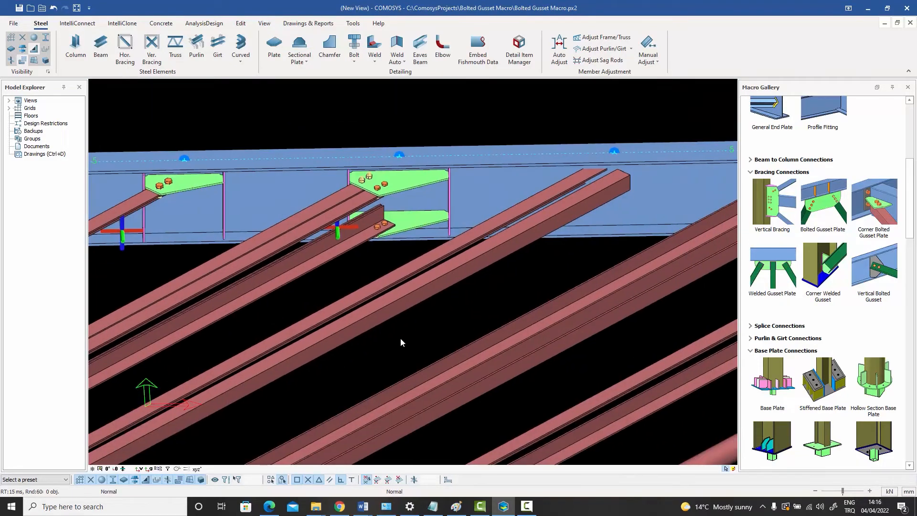
# Connect the side-by-side double-angle brace to the beam's web with the Bolted Gusset Plate macro and end the macro.
pyautogui.moveTo(713, 295); pyautogui.dragTo(650, 333, button='middle')
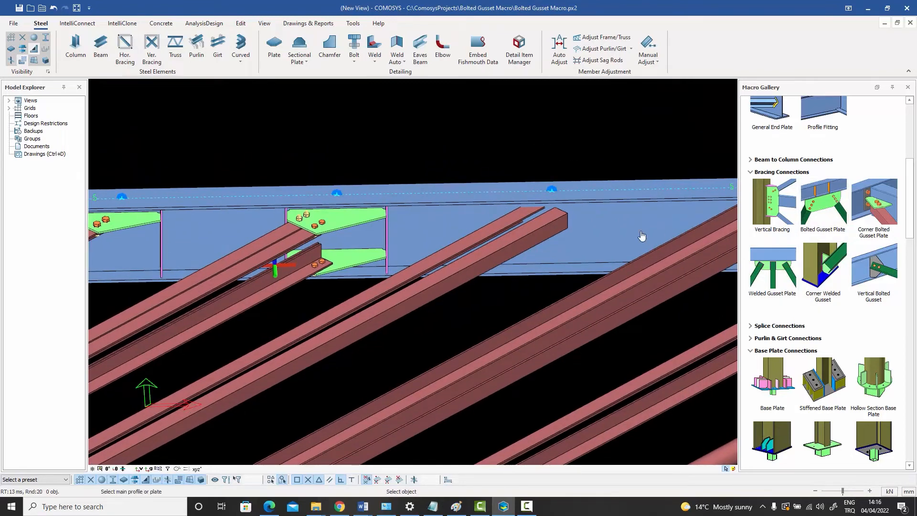
pyautogui.click(526, 215)
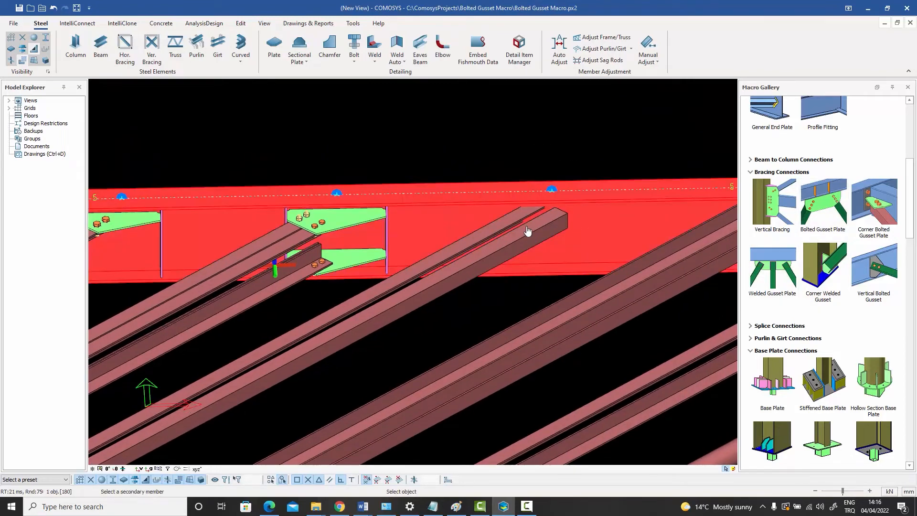
pyautogui.click(531, 224)
pyautogui.rightClick(542, 153)
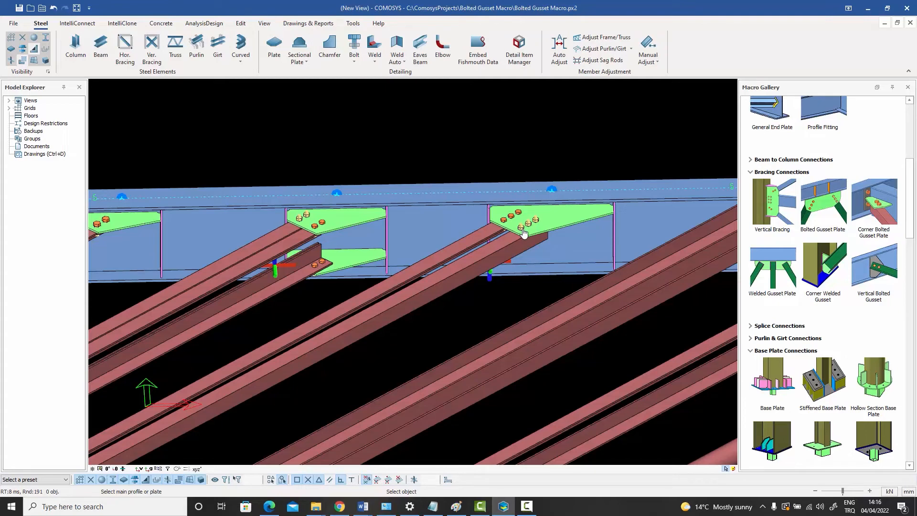
pyautogui.scroll(-3, 523, 232)
pyautogui.press('Escape')
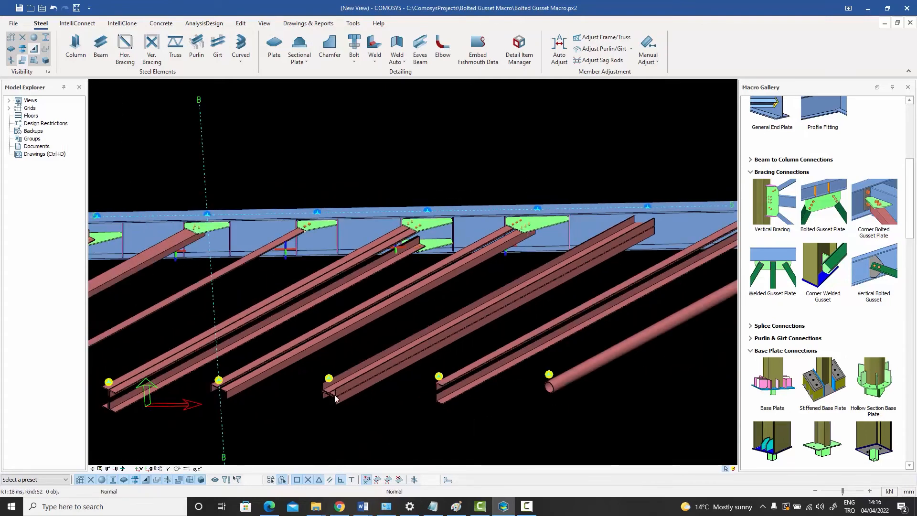
# Compare the end profile of the unconnected four-angle brace with the four-angle brace already joined by two gusset plates.
pyautogui.scroll(5, 334, 398)
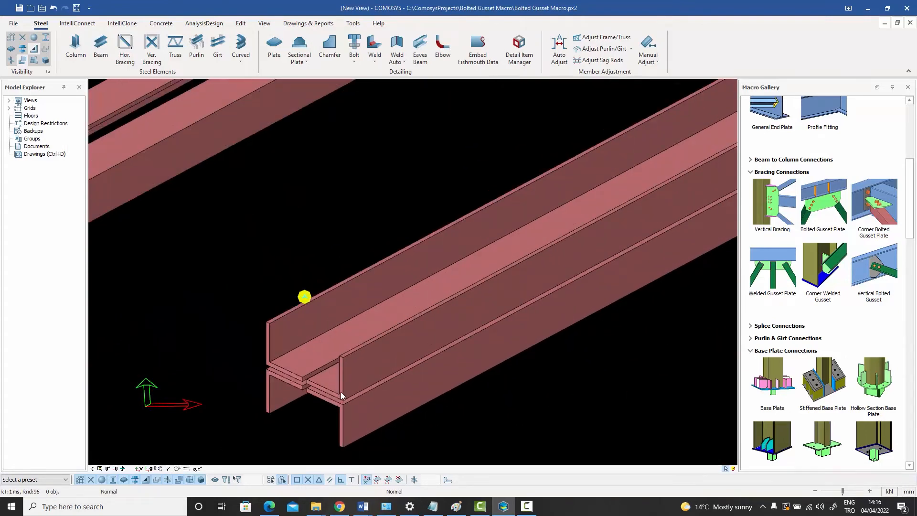
pyautogui.scroll(-4, 291, 374)
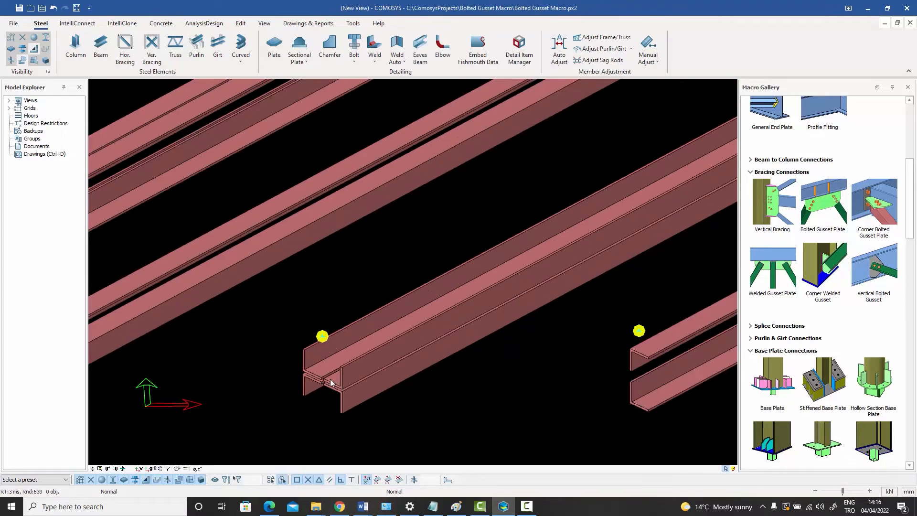
pyautogui.moveTo(291, 373); pyautogui.dragTo(365, 363, button='middle')
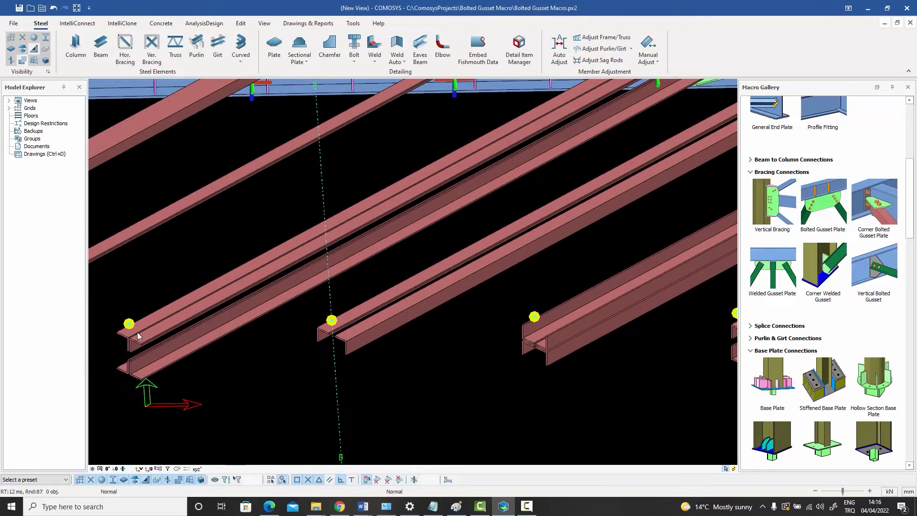
pyautogui.moveTo(130, 338); pyautogui.dragTo(187, 292, button='middle')
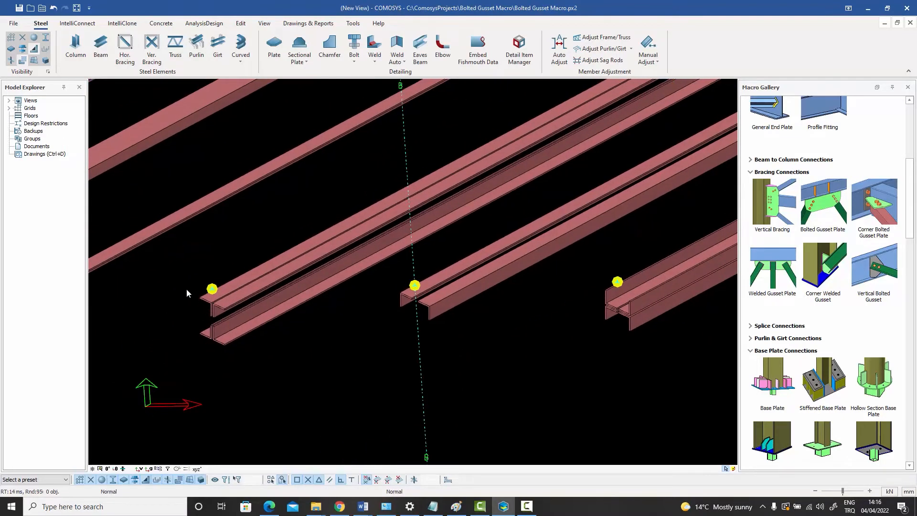
pyautogui.moveTo(540, 200); pyautogui.dragTo(402, 299, button='middle')
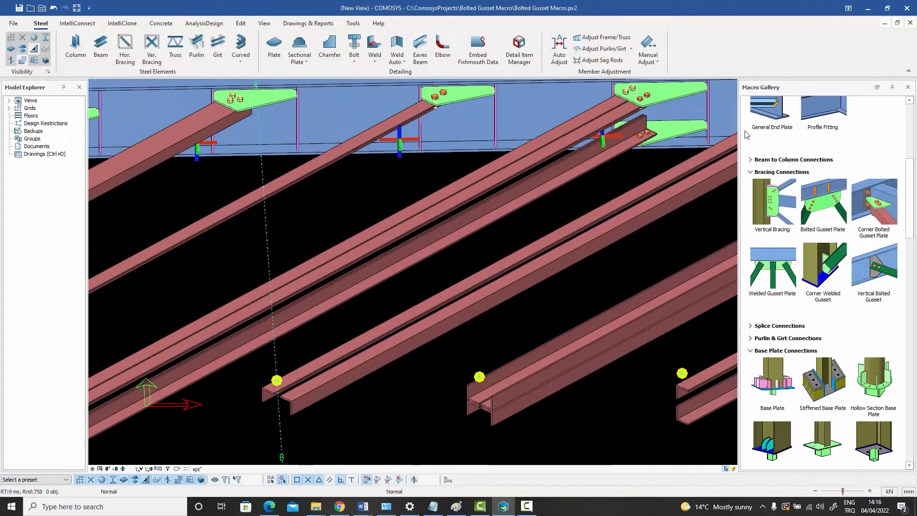
pyautogui.moveTo(698, 105); pyautogui.dragTo(540, 191, button='middle')
pyautogui.scroll(3, 533, 186)
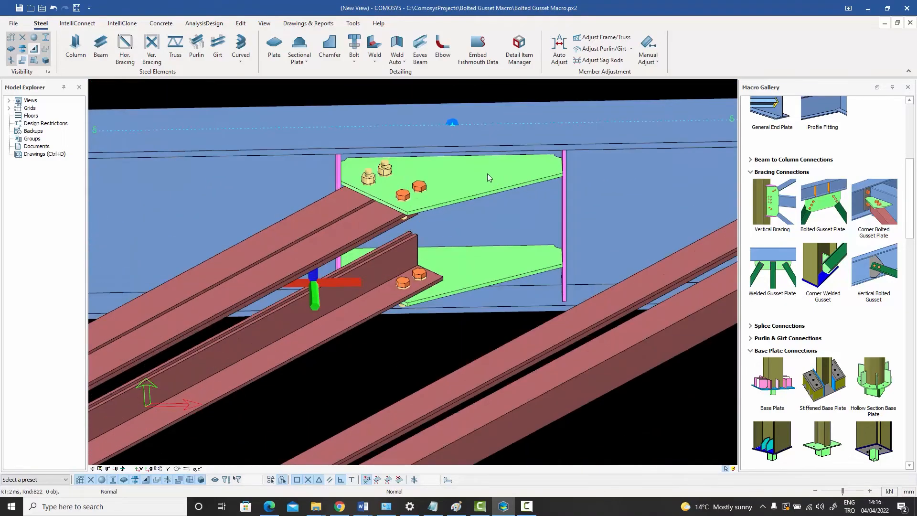
pyautogui.scroll(-6, 487, 173)
pyautogui.scroll(8, 414, 301)
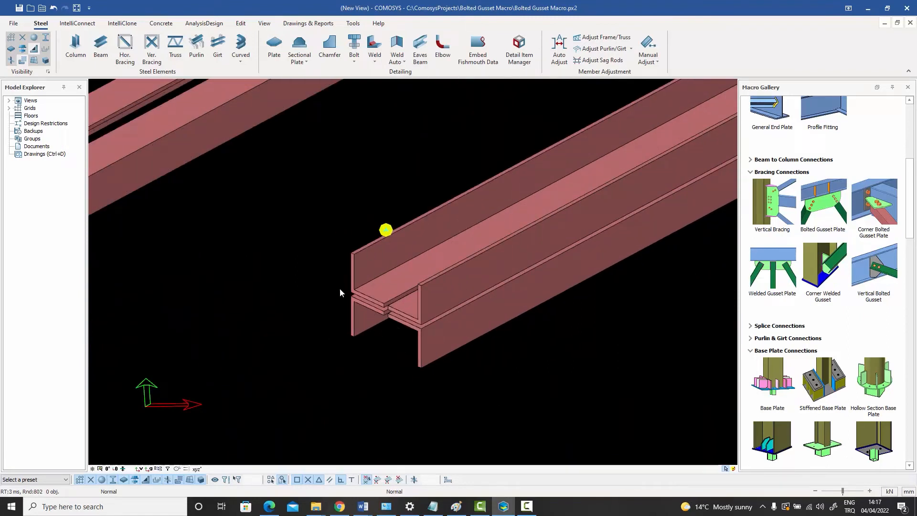
pyautogui.scroll(-6, 435, 306)
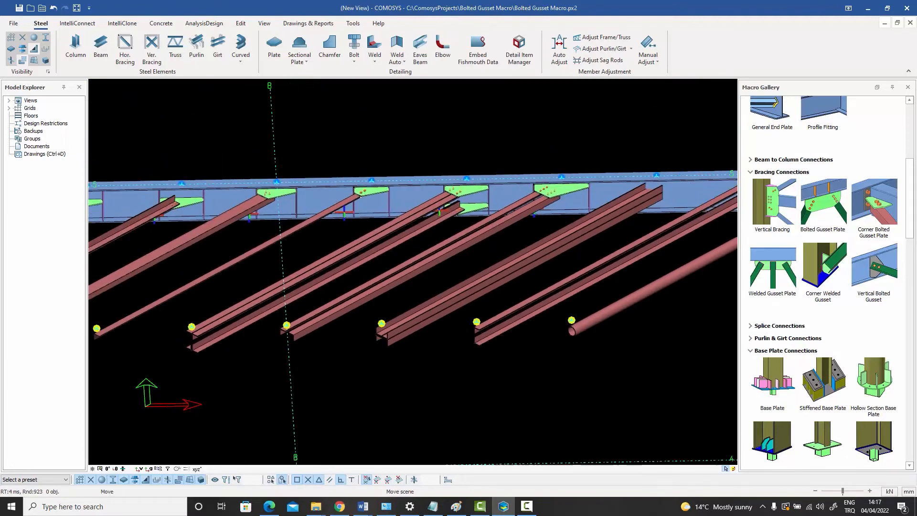
# Connect the second four-angle brace to the beam's web with the Bolted Gusset Plate macro and inspect its gusset plate.
pyautogui.scroll(3, 537, 245)
pyautogui.click(819, 221)
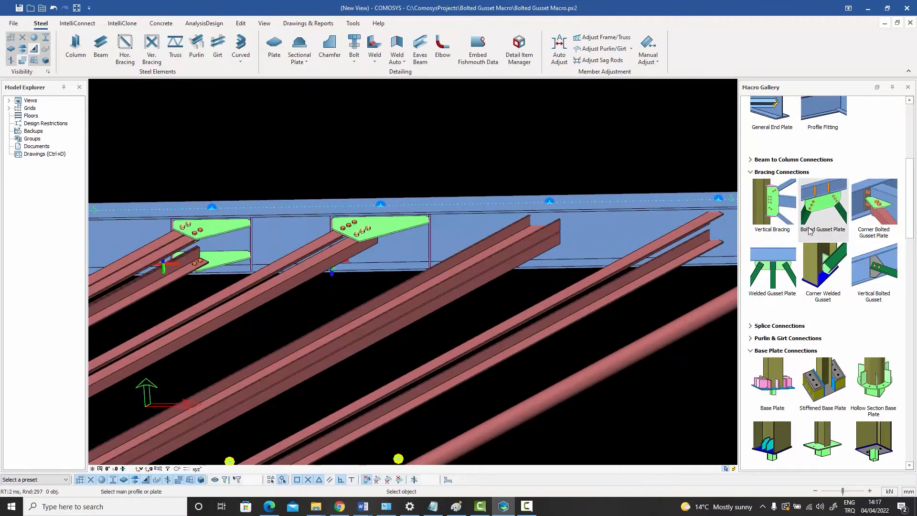
pyautogui.click(591, 237)
pyautogui.click(528, 240)
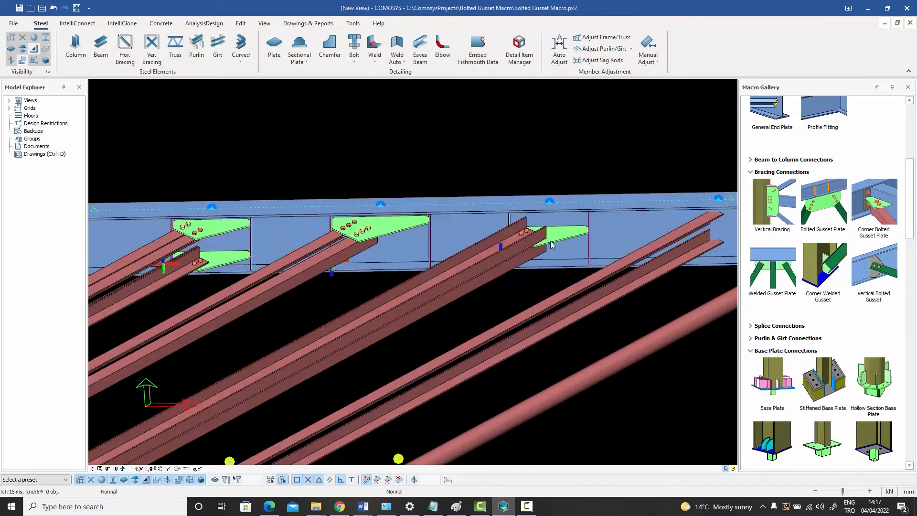
pyautogui.scroll(2, 550, 241)
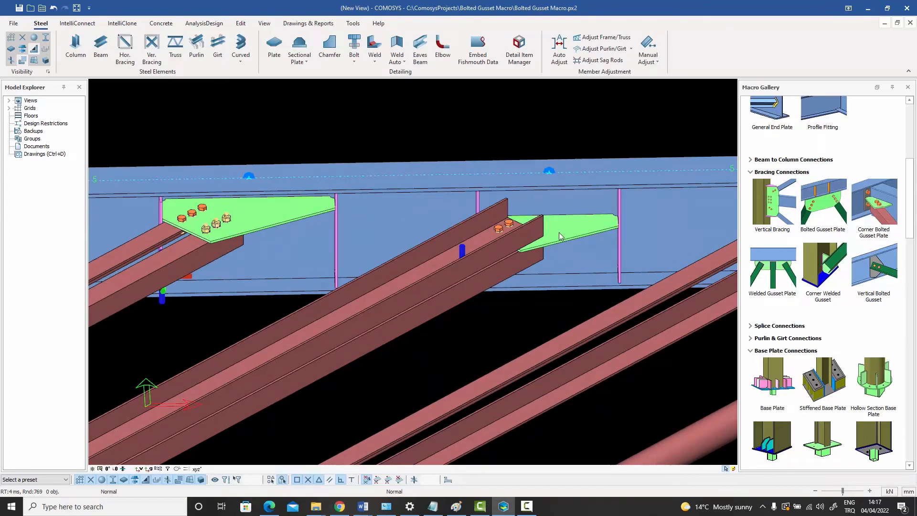
pyautogui.scroll(-2, 555, 234)
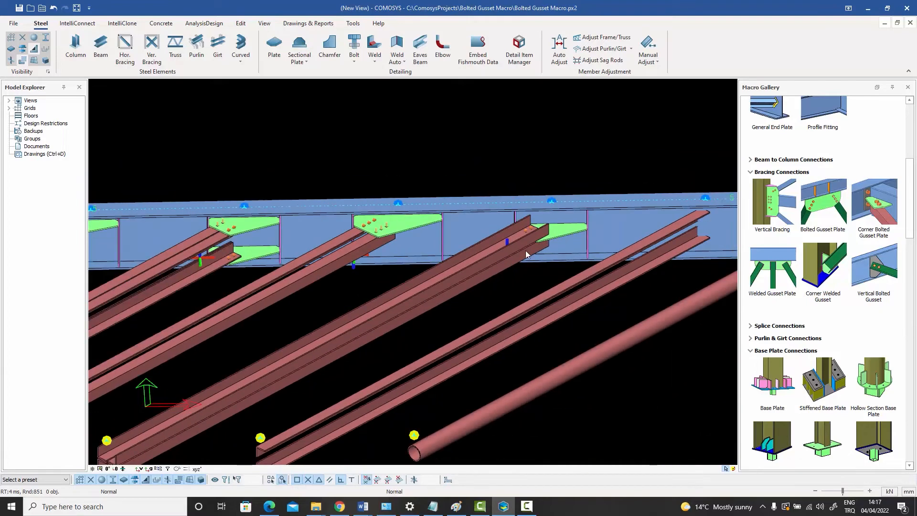
# Examine the end profile of the vertically spaced double-angle brace and highlight the side-by-side double-angle brace for comparison.
pyautogui.scroll(5, 459, 328)
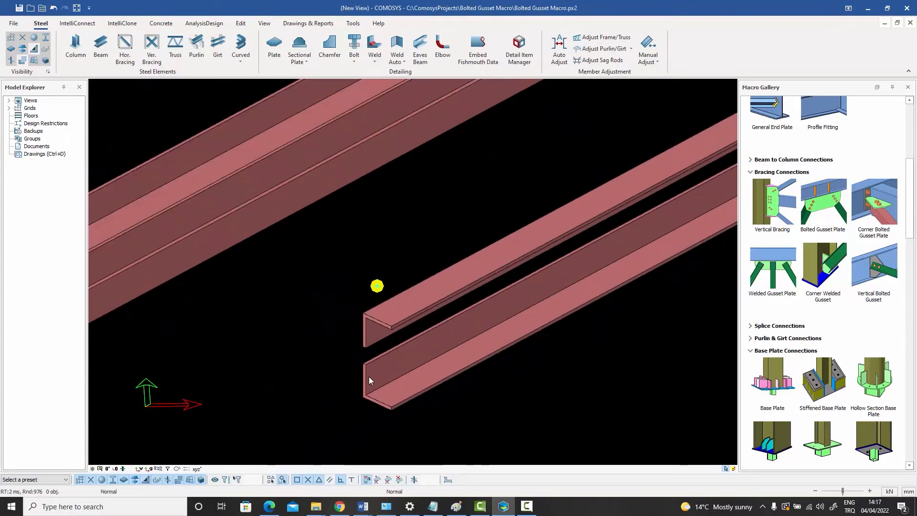
pyautogui.scroll(-3, 369, 377)
pyautogui.moveTo(365, 369); pyautogui.dragTo(543, 365, button='middle')
pyautogui.moveTo(476, 327); pyautogui.dragTo(554, 281, button='middle')
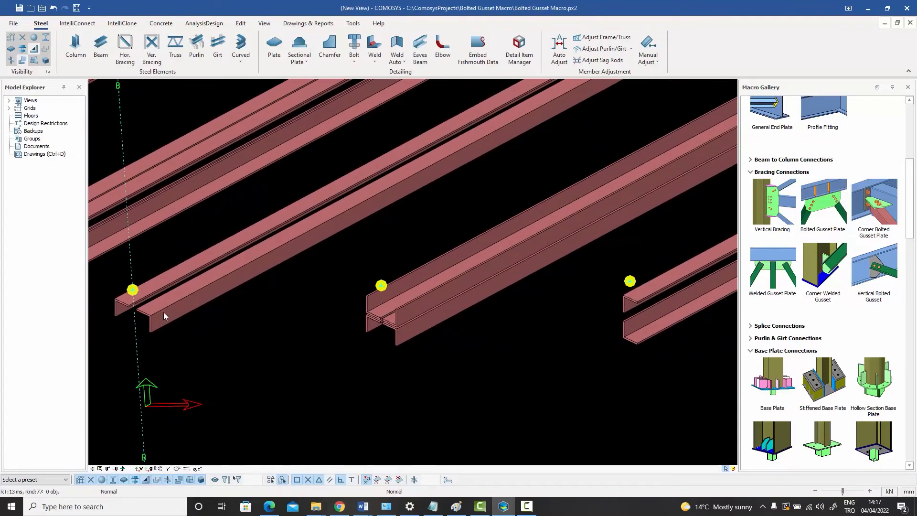
pyautogui.scroll(-2, 177, 307)
pyautogui.click(176, 307)
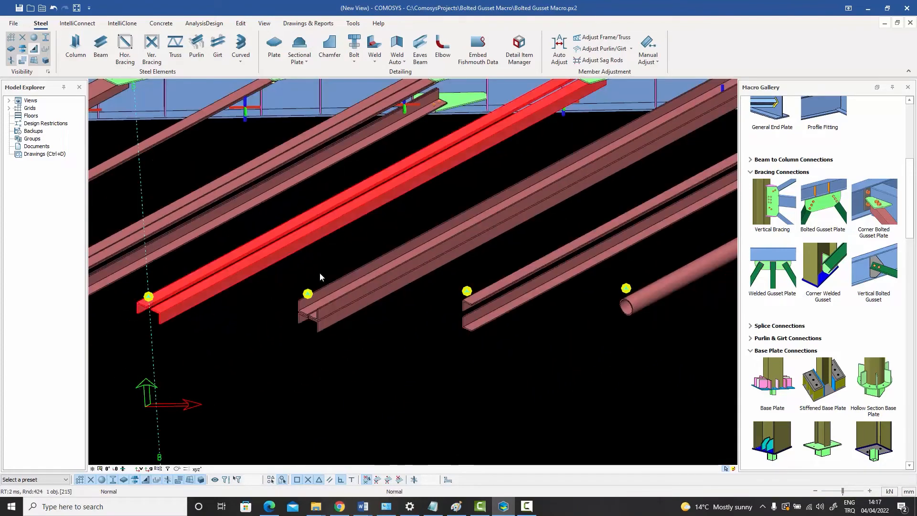
# Connect the vertically spaced double-angle brace to the beam's web with the Bolted Gusset Plate macro and end the macro.
pyautogui.scroll(2, 432, 271)
pyautogui.moveTo(497, 287); pyautogui.dragTo(444, 194, button='middle')
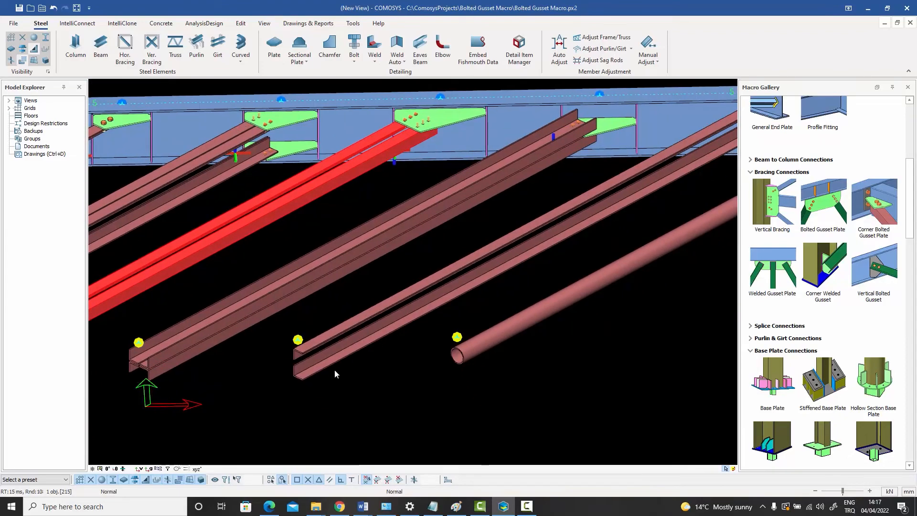
pyautogui.scroll(3, 310, 364)
pyautogui.scroll(3, 289, 359)
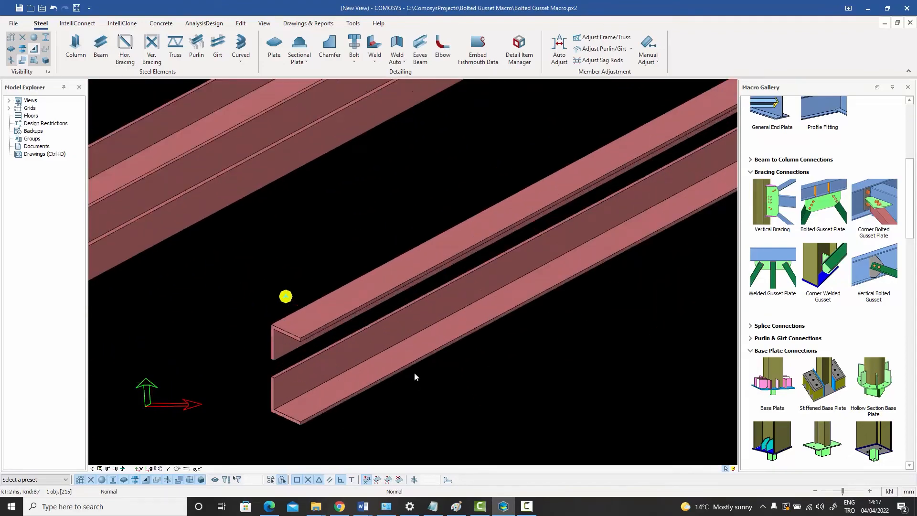
pyautogui.scroll(-6, 414, 373)
pyautogui.moveTo(584, 283); pyautogui.dragTo(280, 382, button='middle')
pyautogui.moveTo(431, 309); pyautogui.dragTo(397, 357, button='middle')
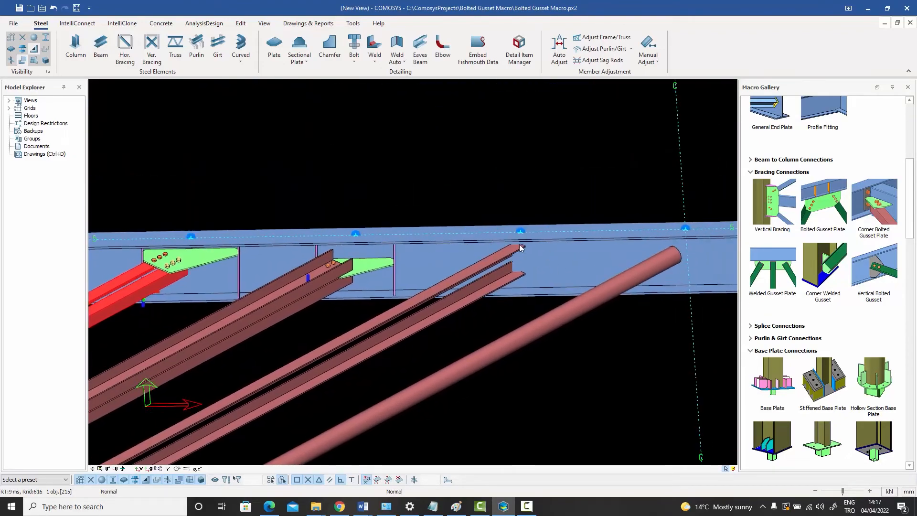
pyautogui.scroll(3, 520, 248)
pyautogui.click(818, 226)
pyautogui.click(581, 267)
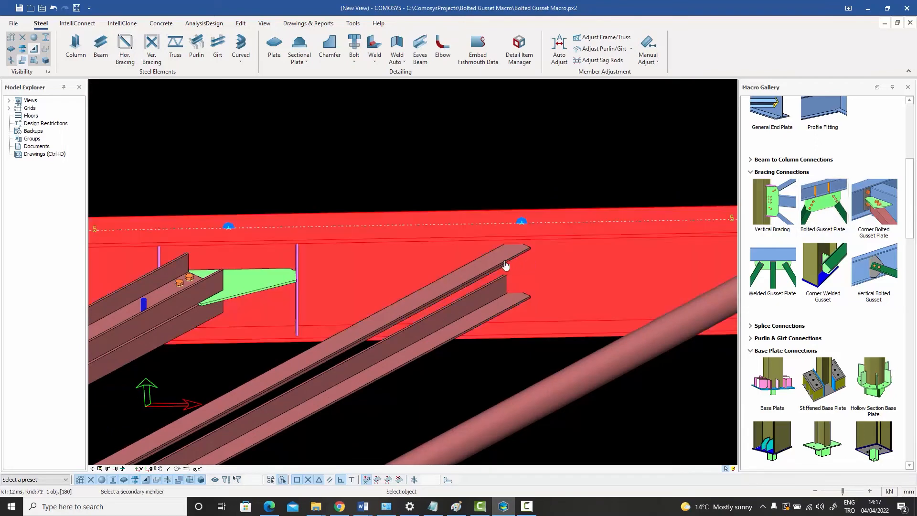
pyautogui.click(485, 266)
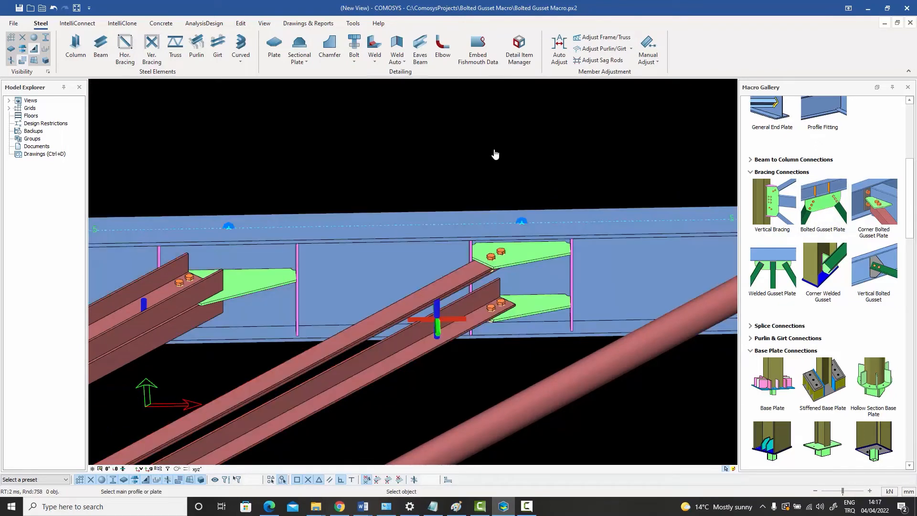
pyautogui.press('Escape')
# Connect the pipe brace to the beam's web with the Bolted Gusset Plate macro and end the macro.
pyautogui.scroll(-4, 527, 293)
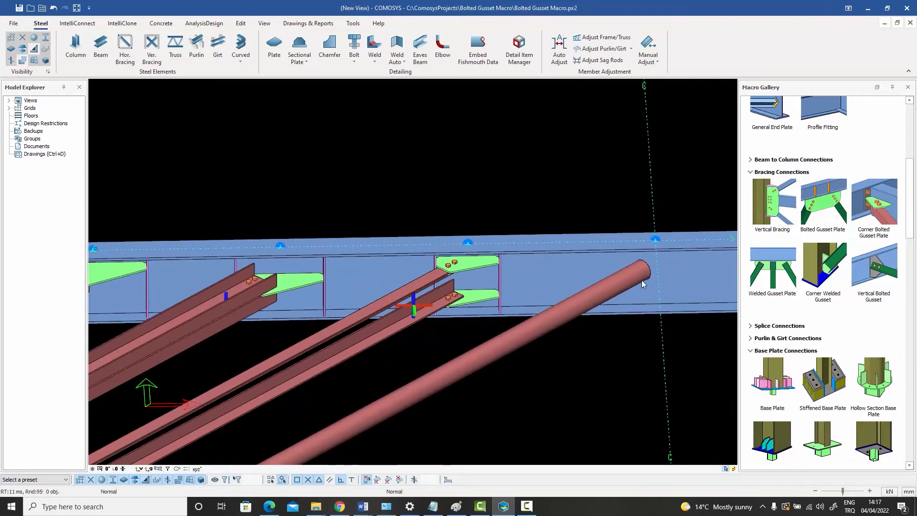
pyautogui.click(820, 234)
pyautogui.click(679, 270)
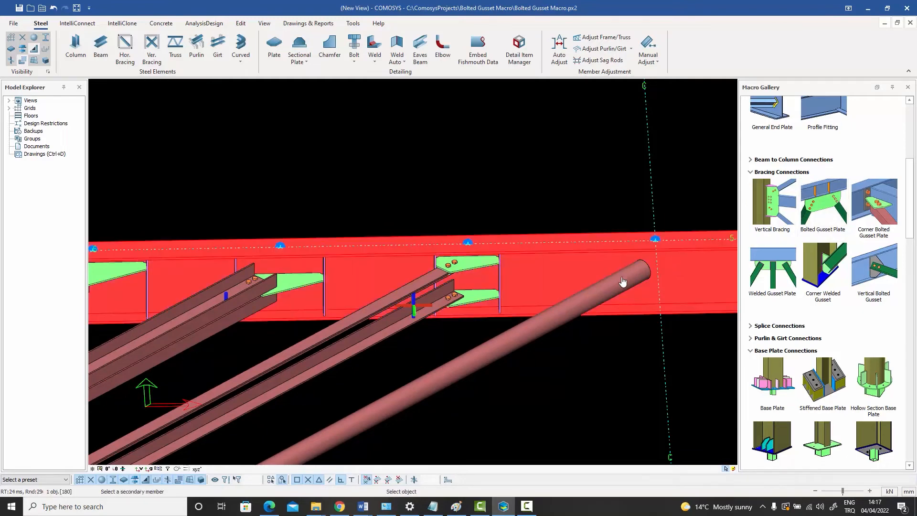
pyautogui.click(619, 279)
pyautogui.rightClick(577, 179)
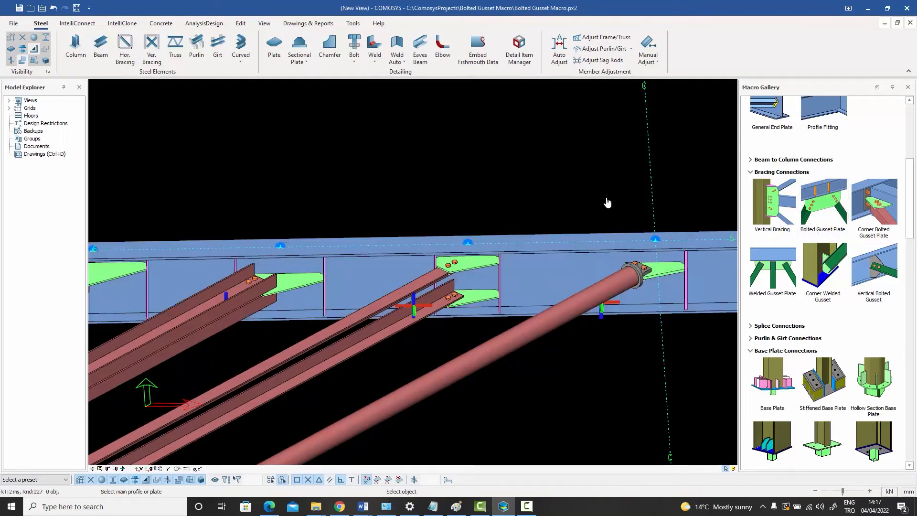
pyautogui.rightClick(608, 201)
# Examine the pipe brace's end plate, bolted connection plate and gusset at the beam's web up close.
pyautogui.moveTo(608, 201); pyautogui.dragTo(492, 189, button='middle')
pyautogui.scroll(3, 554, 258)
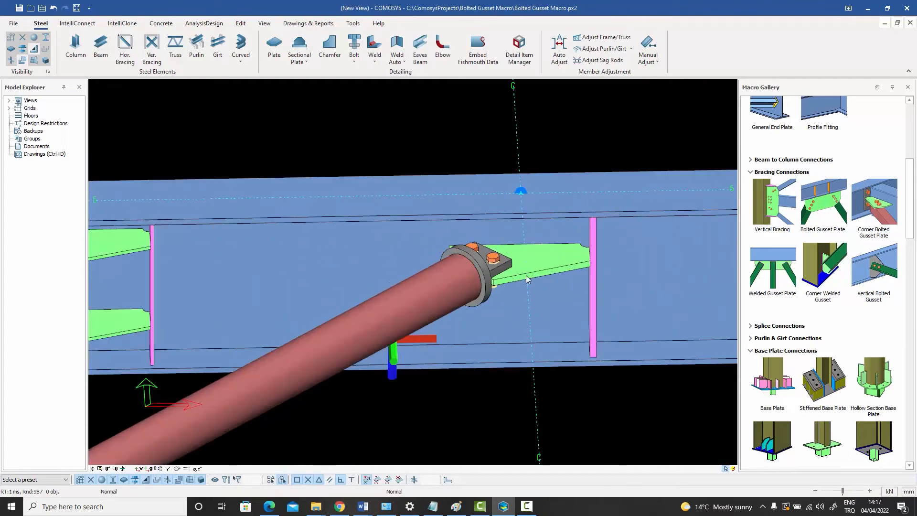
pyautogui.scroll(-6, 526, 276)
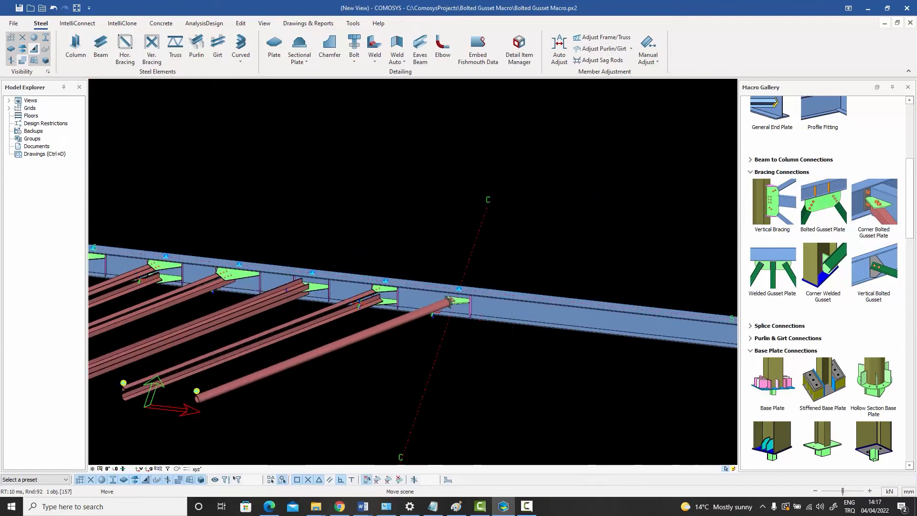
pyautogui.scroll(3, 443, 312)
pyautogui.scroll(2, 549, 262)
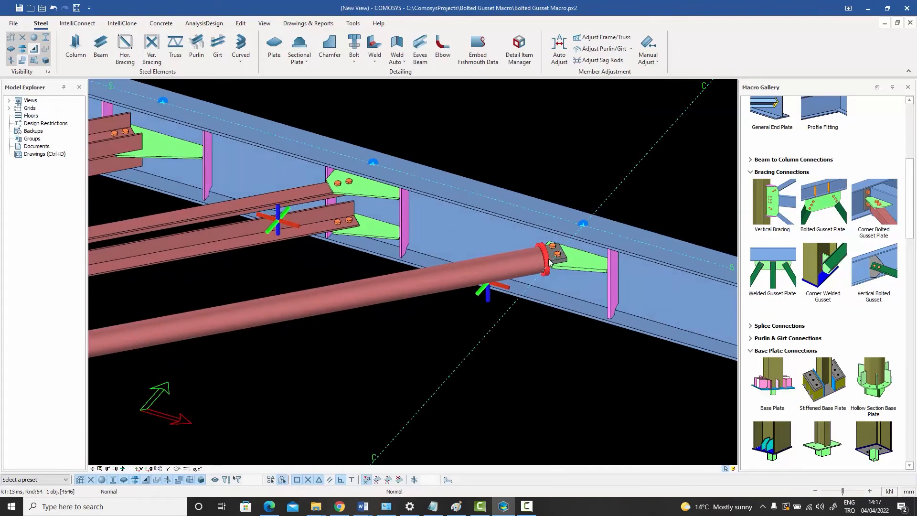
pyautogui.scroll(4, 549, 262)
pyautogui.scroll(-1, 480, 280)
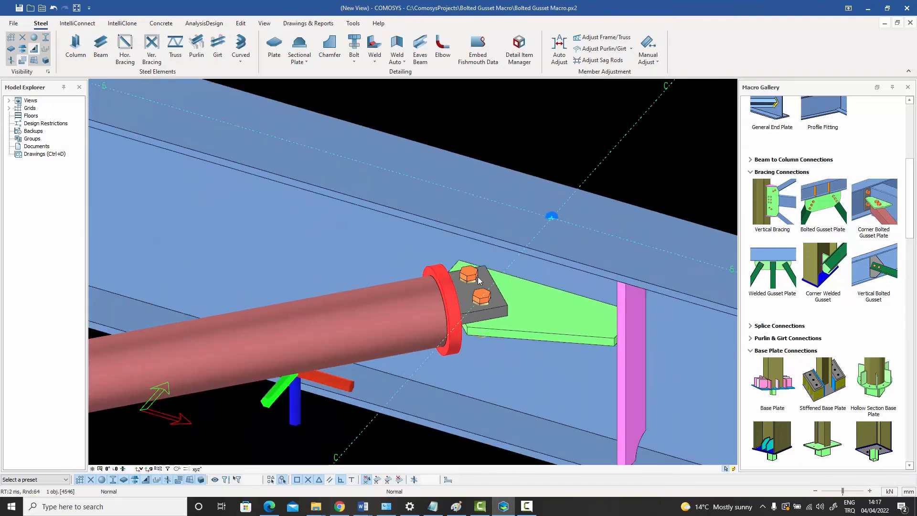
# Open the pipe connection's macro properties, then load and apply the preset "Pipe with double plates and end plate".
pyautogui.click(479, 281)
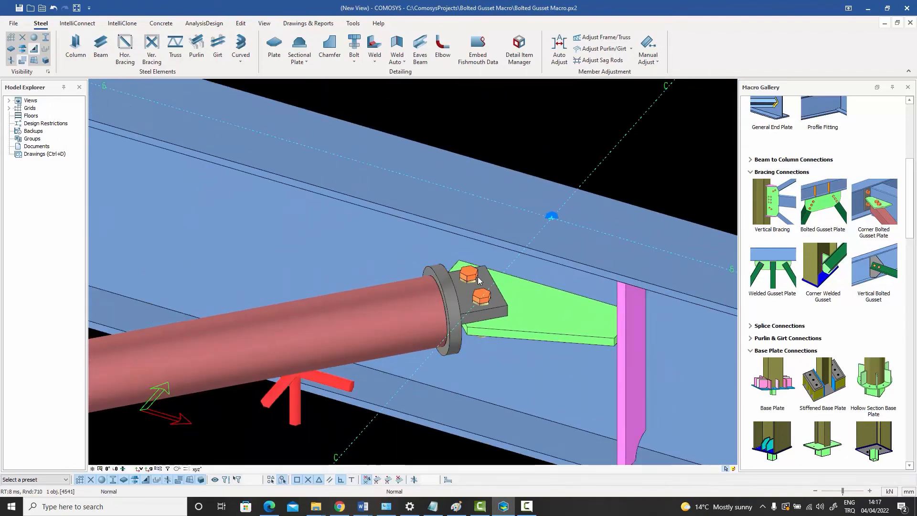
pyautogui.doubleClick(479, 281)
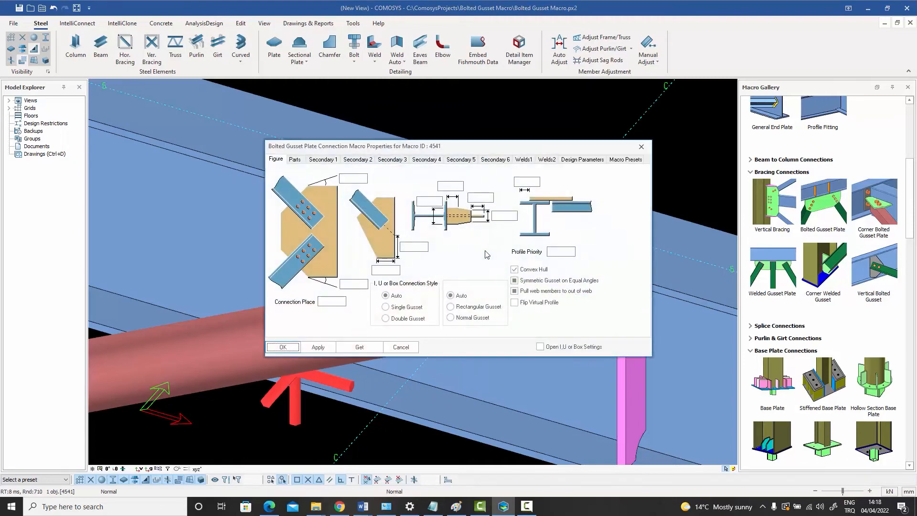
pyautogui.moveTo(436, 149); pyautogui.dragTo(593, 52)
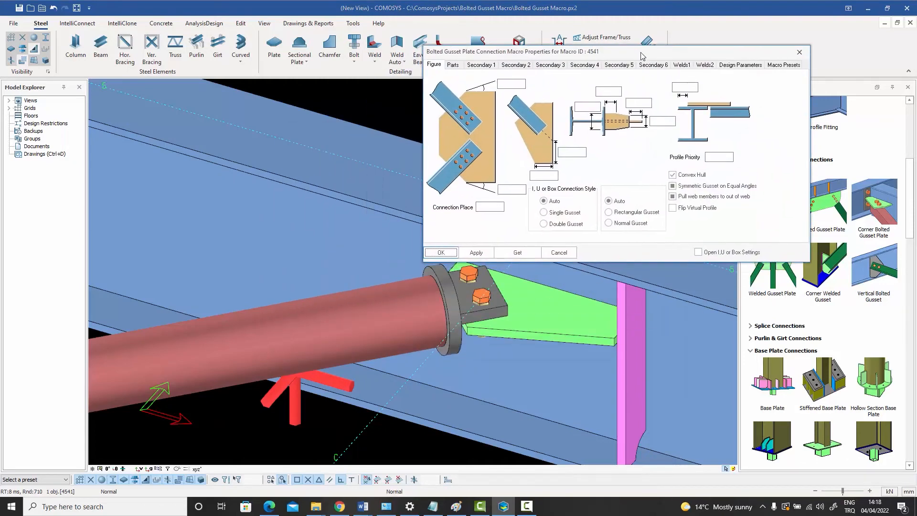
pyautogui.click(779, 67)
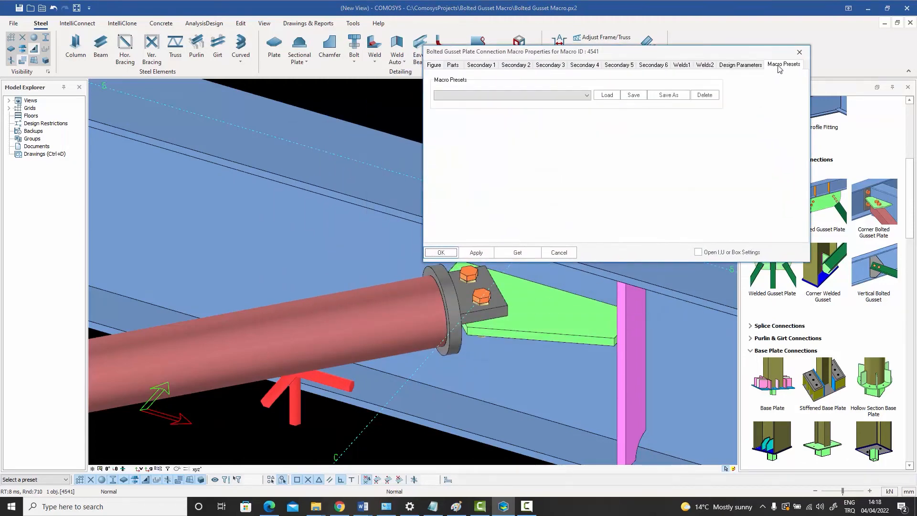
pyautogui.click(587, 96)
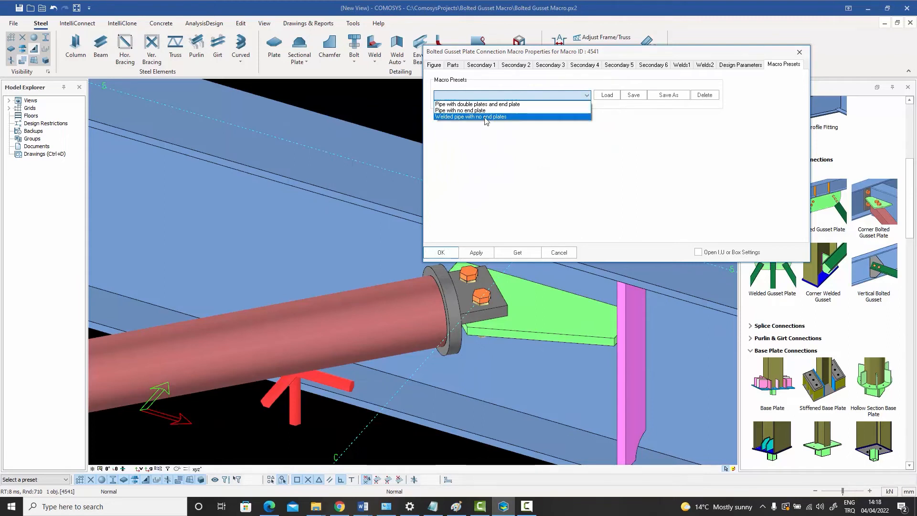
pyautogui.click(483, 105)
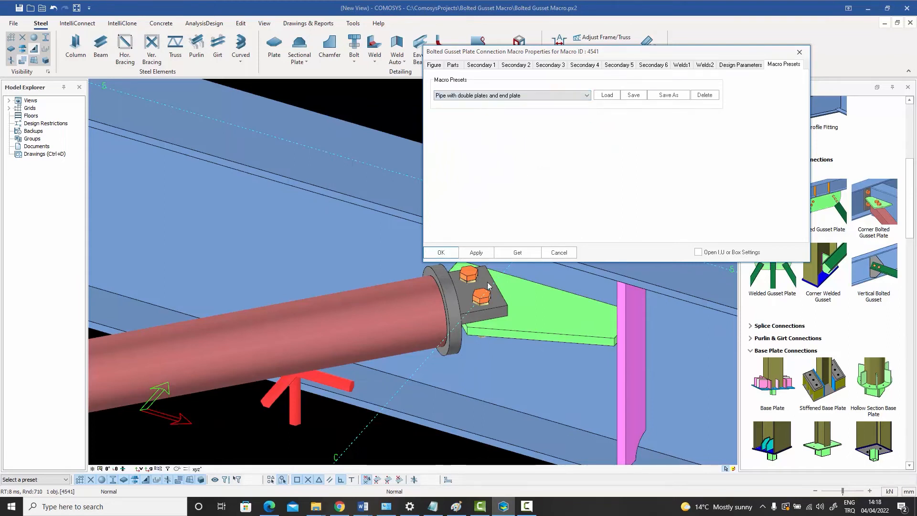
pyautogui.click(607, 96)
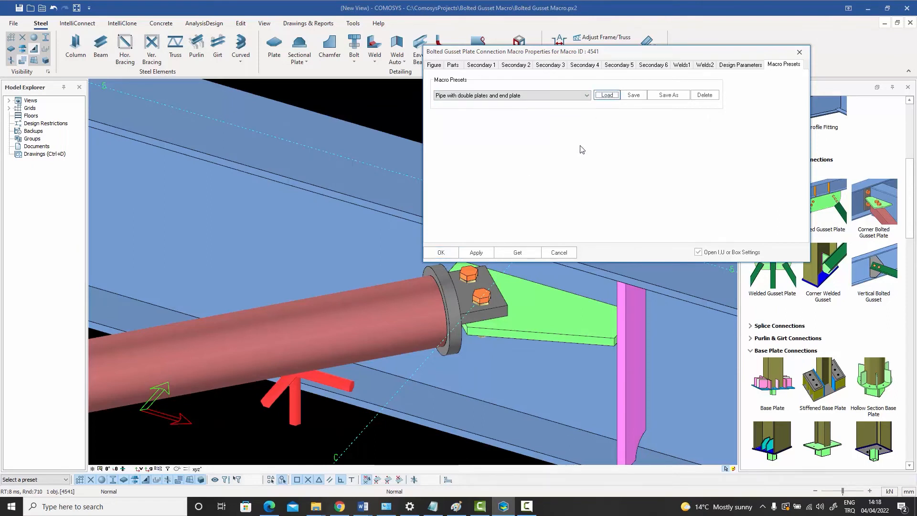
pyautogui.click(476, 253)
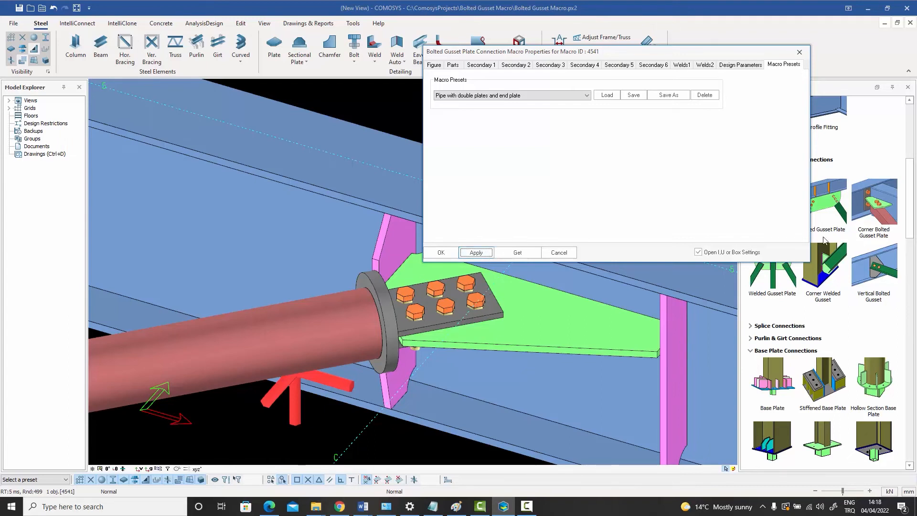
# Load and apply the macro preset "Pipe with no end plate" to the pipe connection and close its properties.
pyautogui.click(569, 96)
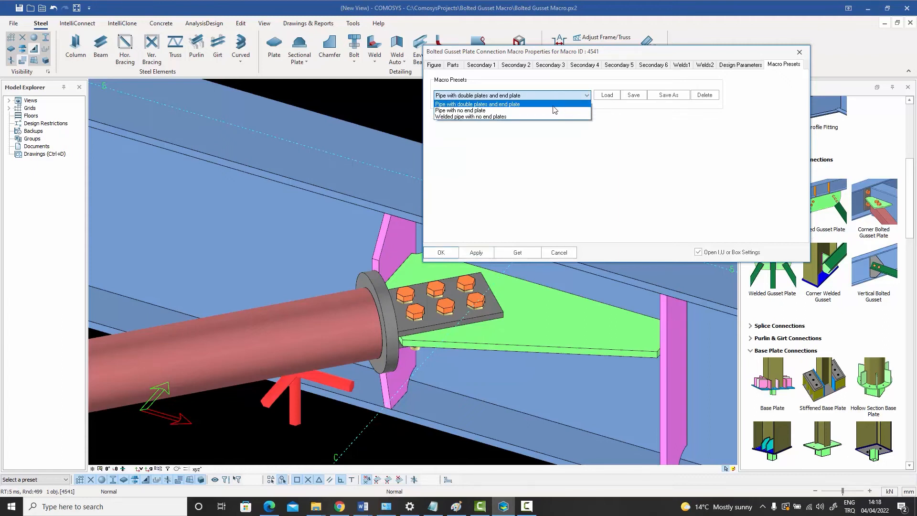
pyautogui.click(473, 111)
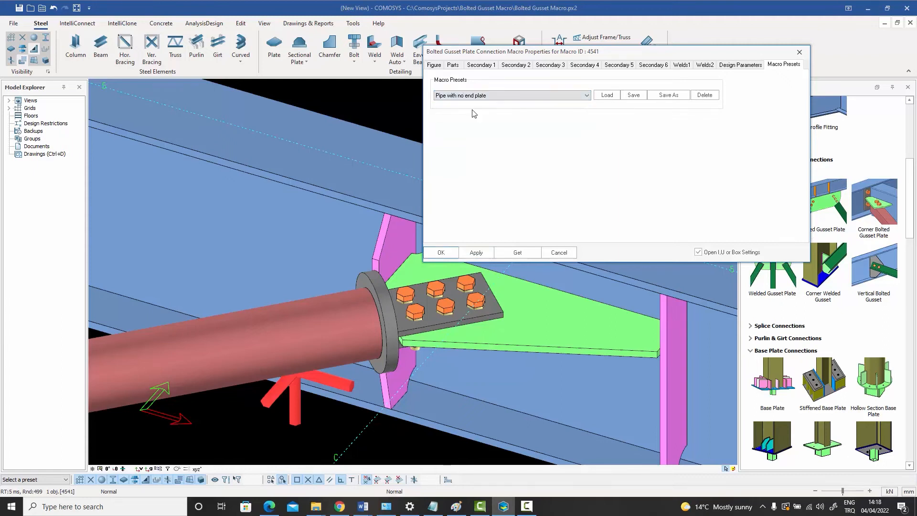
pyautogui.click(607, 96)
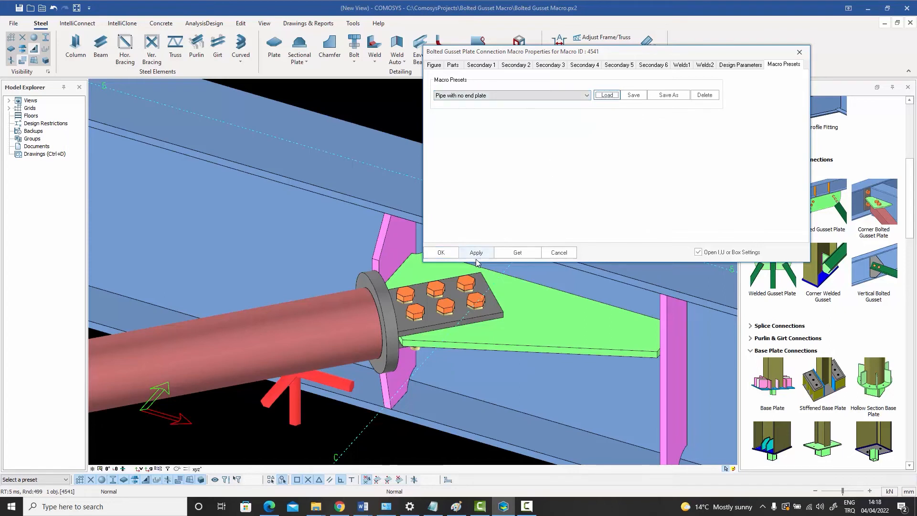
pyautogui.click(476, 253)
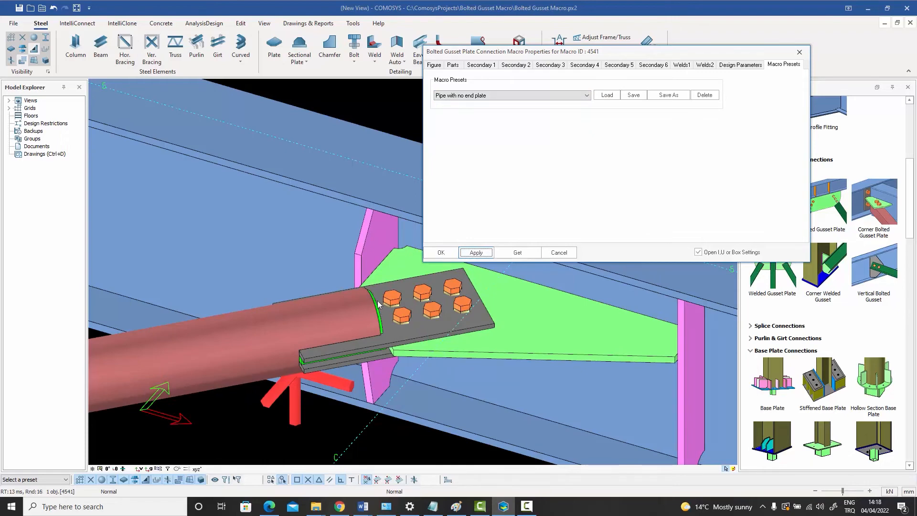
pyautogui.click(558, 254)
# Highlight the connection's bolt group and examine the double plates, filler plates and pipe end from several angles.
pyautogui.click(428, 309)
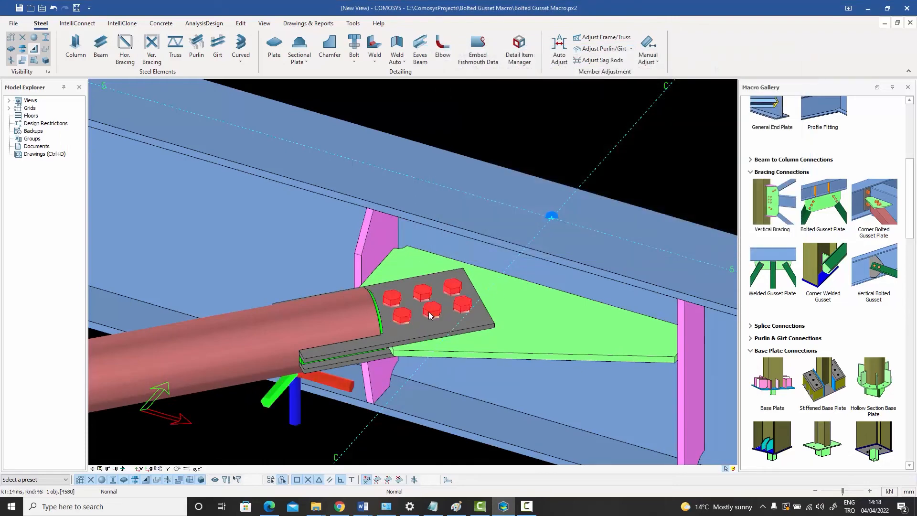
pyautogui.moveTo(428, 311); pyautogui.dragTo(369, 274, button='middle')
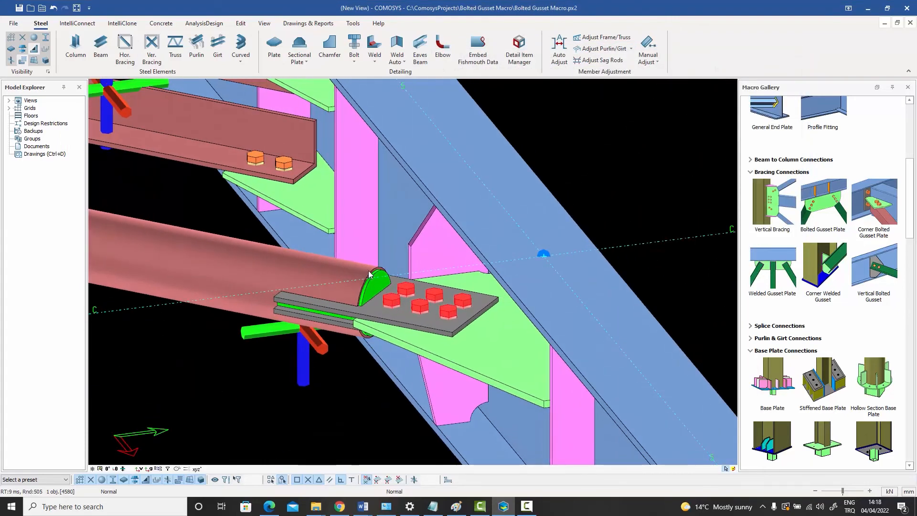
pyautogui.moveTo(362, 310); pyautogui.dragTo(369, 298, button='middle')
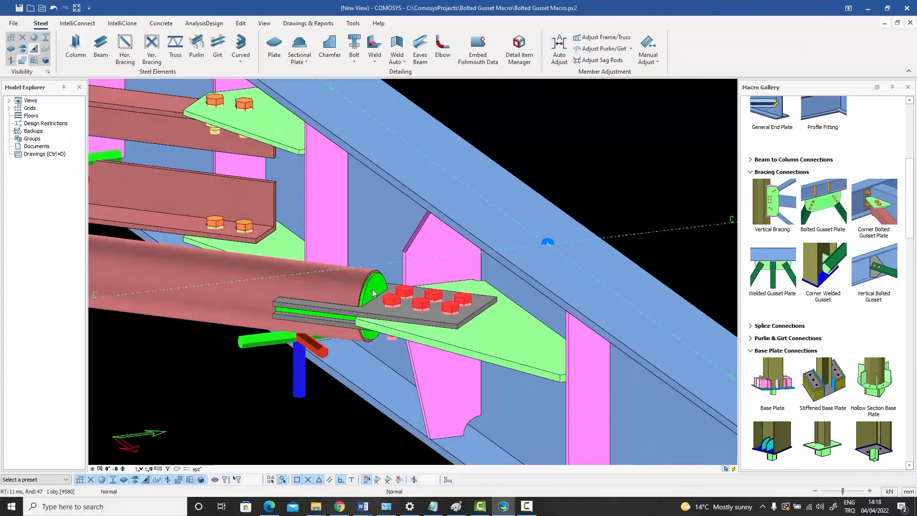
pyautogui.moveTo(374, 293)
pyautogui.mouseDown(button='middle')
pyautogui.moveTo(362, 300)
pyautogui.moveTo(399, 277)
pyautogui.moveTo(406, 296)
pyautogui.moveTo(374, 311)
pyautogui.mouseUp(button='middle')
pyautogui.scroll(3, 373, 295)
pyautogui.scroll(-1, 371, 295)
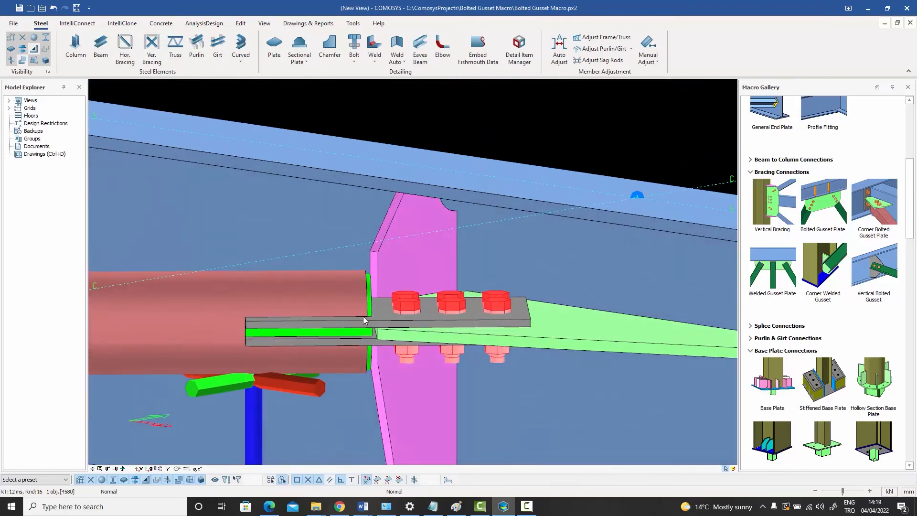
pyautogui.moveTo(250, 322); pyautogui.dragTo(299, 318, button='middle')
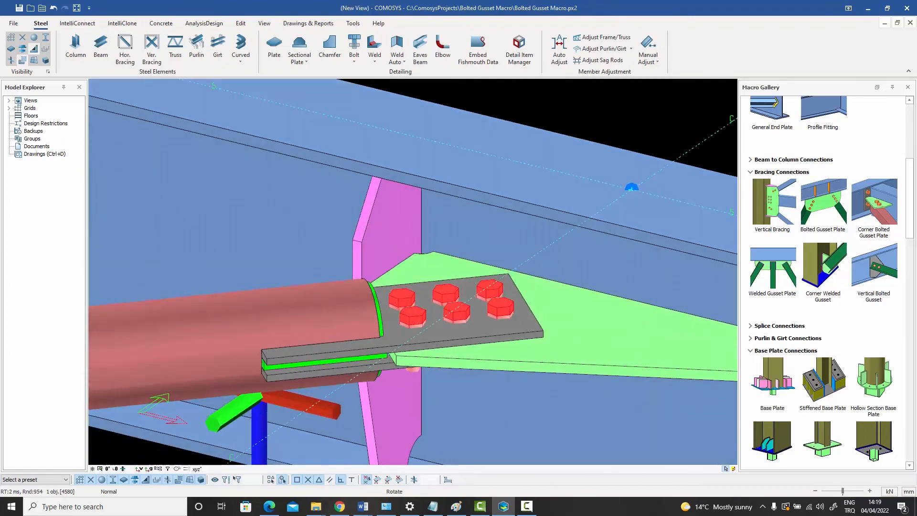
# Isolate the pipe brace in the view to check its slotted end, and show all objects again.
pyautogui.click(306, 317)
pyautogui.rightClick(306, 315)
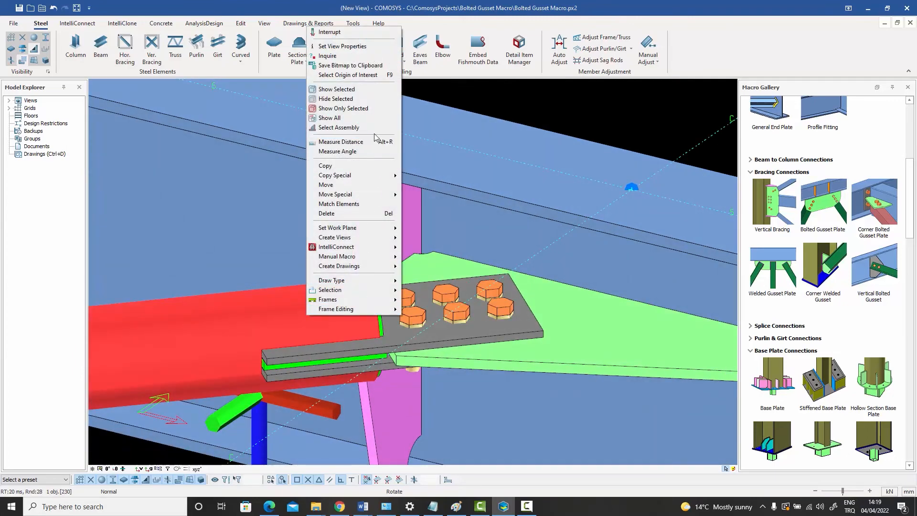
pyautogui.click(365, 108)
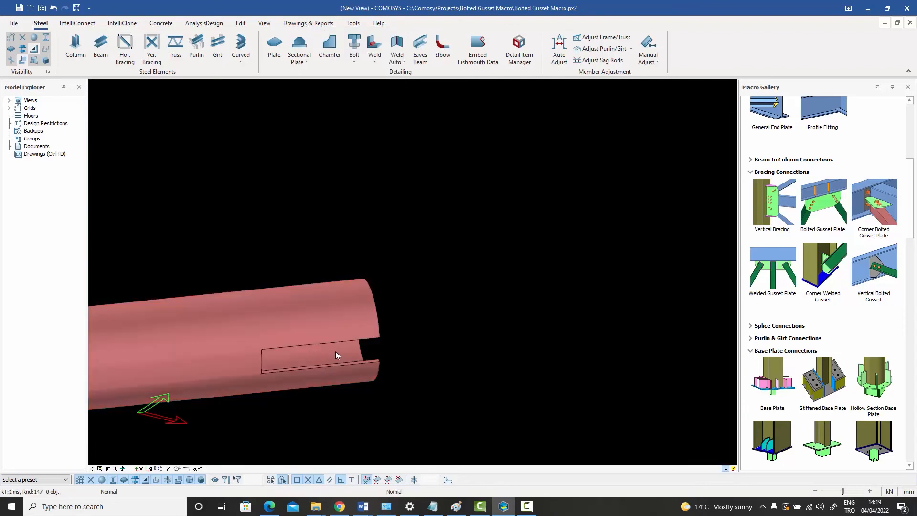
pyautogui.rightClick(437, 168)
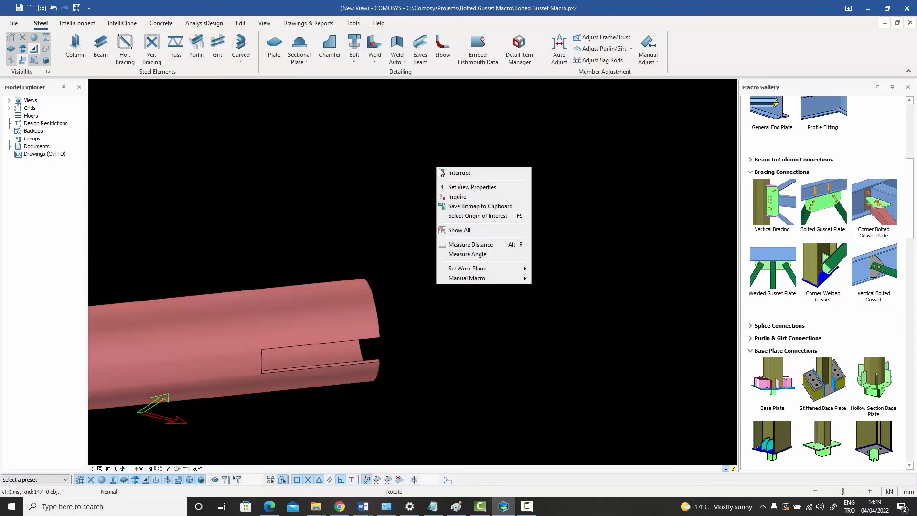
pyautogui.click(452, 228)
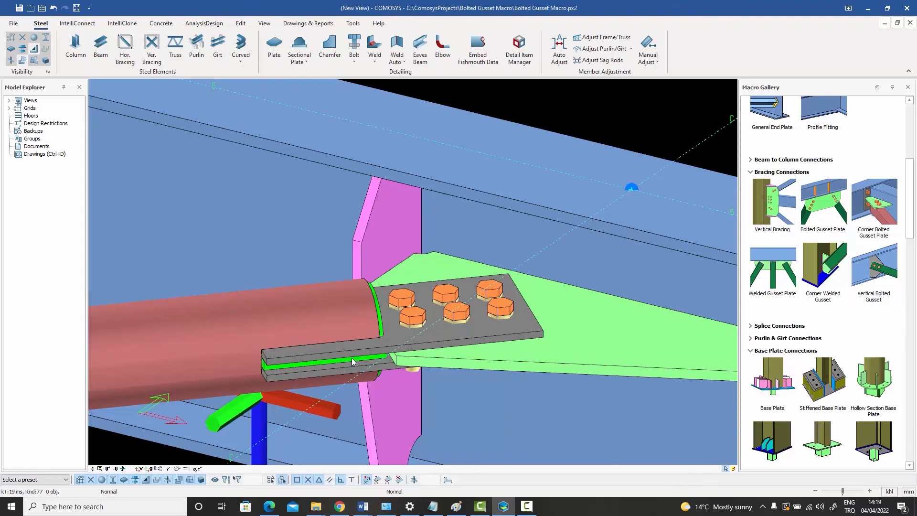
# Highlight the six-bolt group again and view the pipe's whole gusset connection between the two stiffeners.
pyautogui.click(412, 323)
pyautogui.moveTo(412, 323); pyautogui.dragTo(376, 364, button='middle')
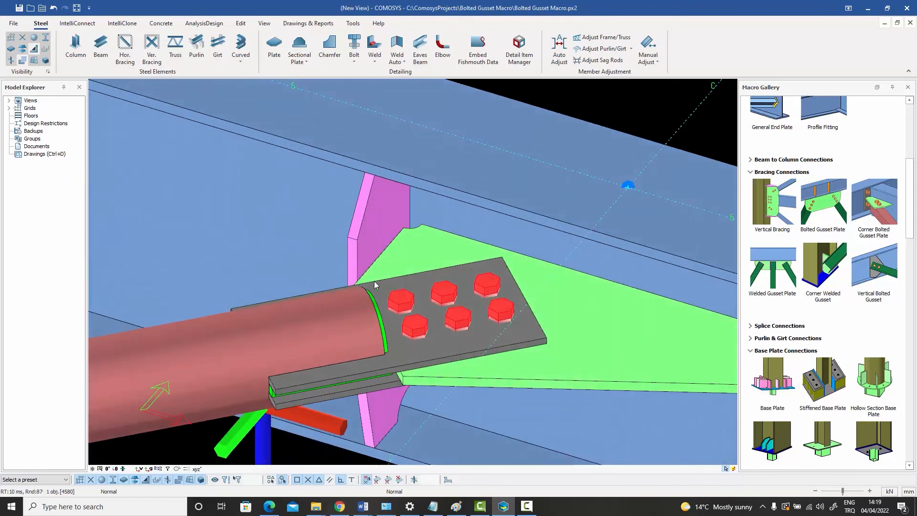
pyautogui.scroll(-2, 391, 283)
pyautogui.moveTo(391, 283); pyautogui.dragTo(403, 296, button='middle')
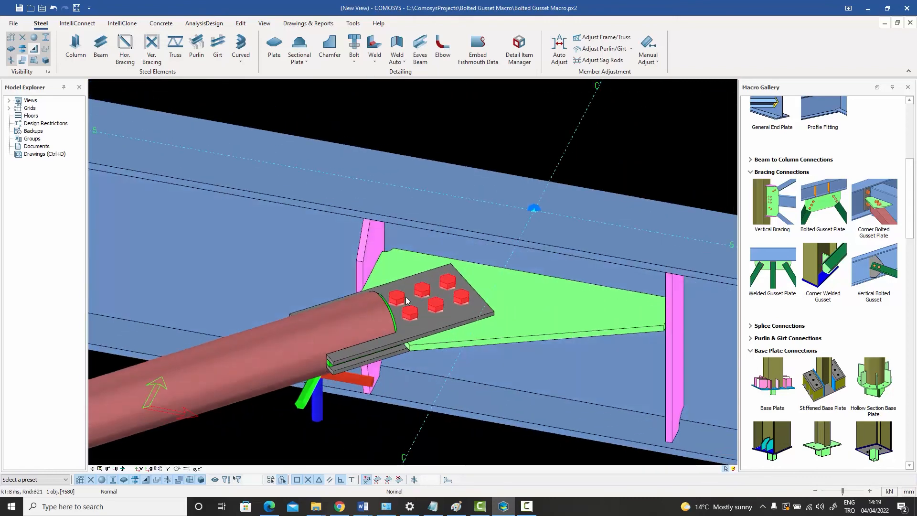
# Load and apply the macro preset "Welded pipe with no end plates" to the pipe's gusset connection and close its properties.
pyautogui.hotkey('ctrl', 'm')
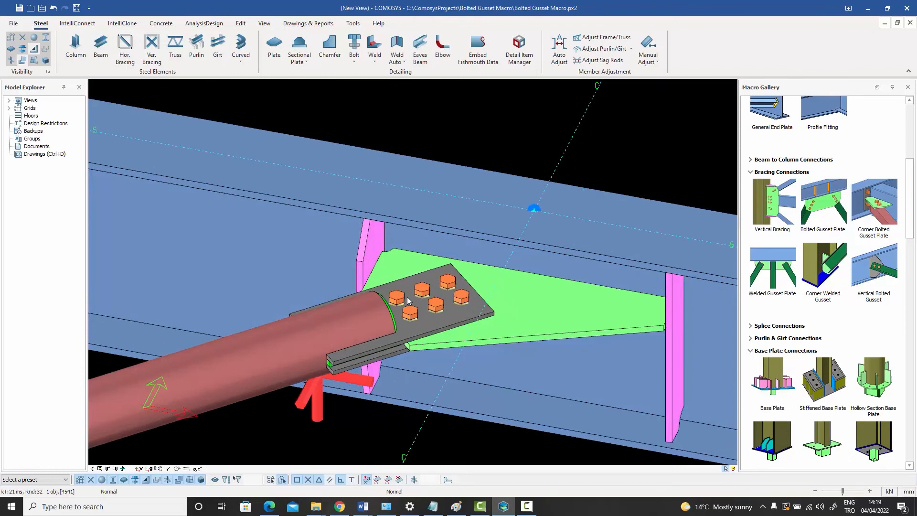
pyautogui.doubleClick(434, 302)
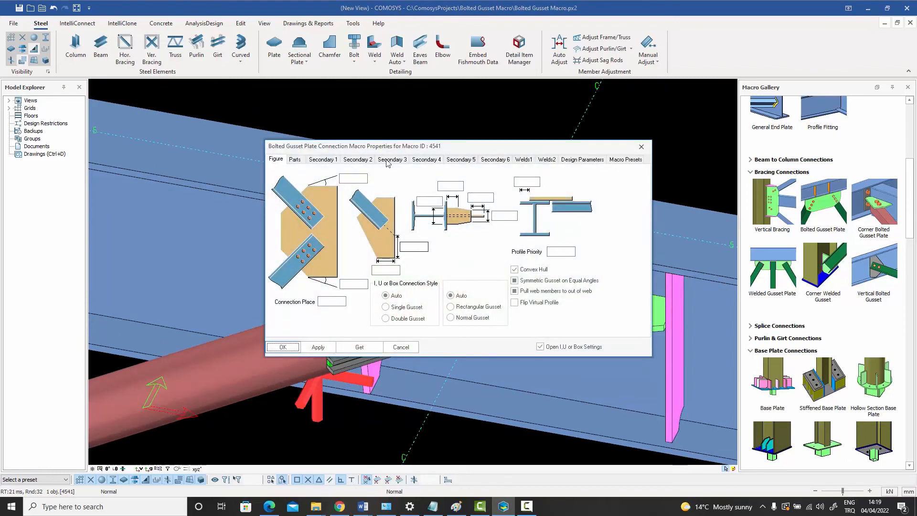
pyautogui.moveTo(385, 143); pyautogui.dragTo(653, 82)
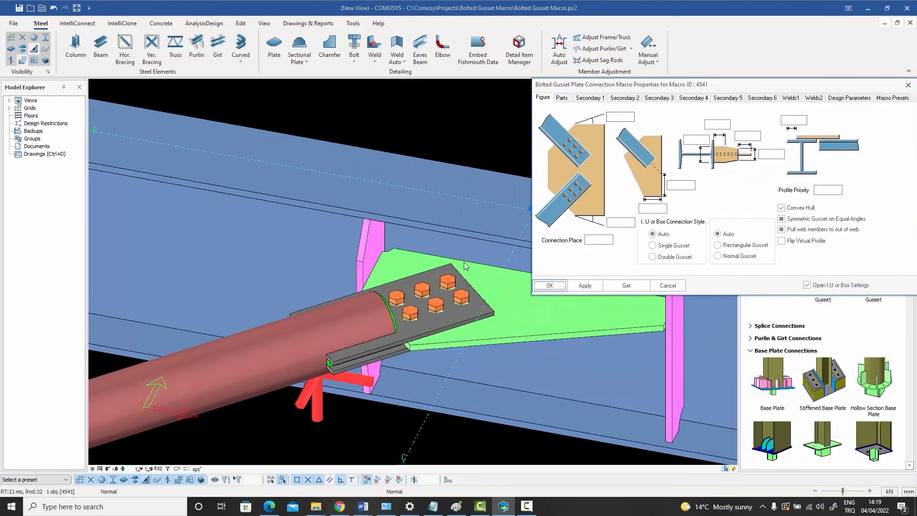
pyautogui.moveTo(679, 92); pyautogui.dragTo(603, 81)
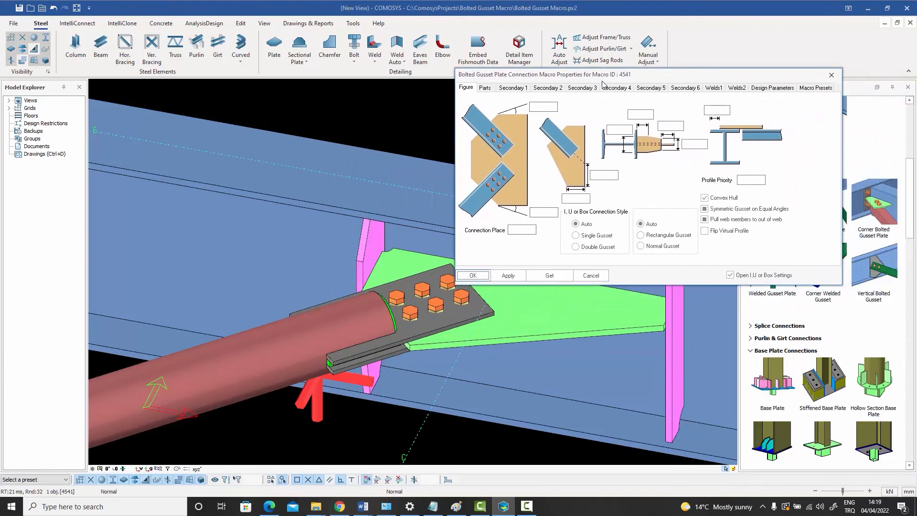
pyautogui.click(816, 89)
pyautogui.click(618, 118)
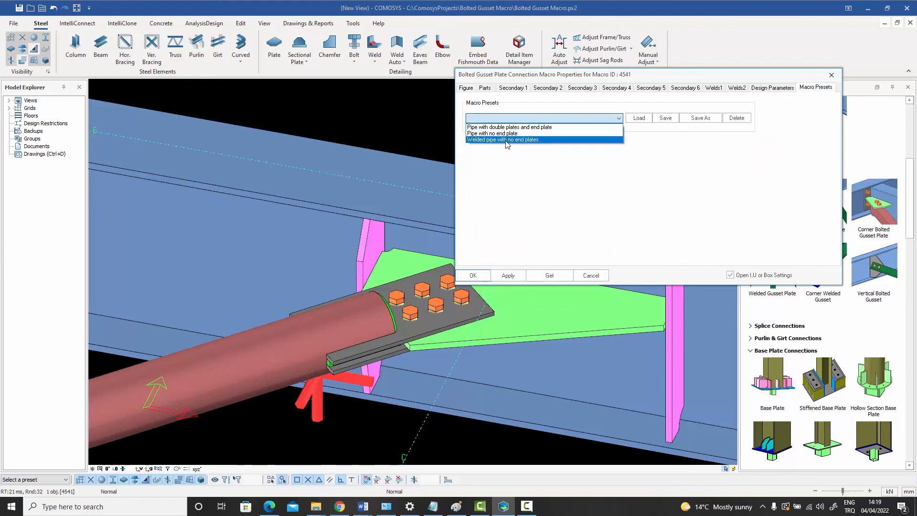
pyautogui.click(513, 140)
pyautogui.click(640, 118)
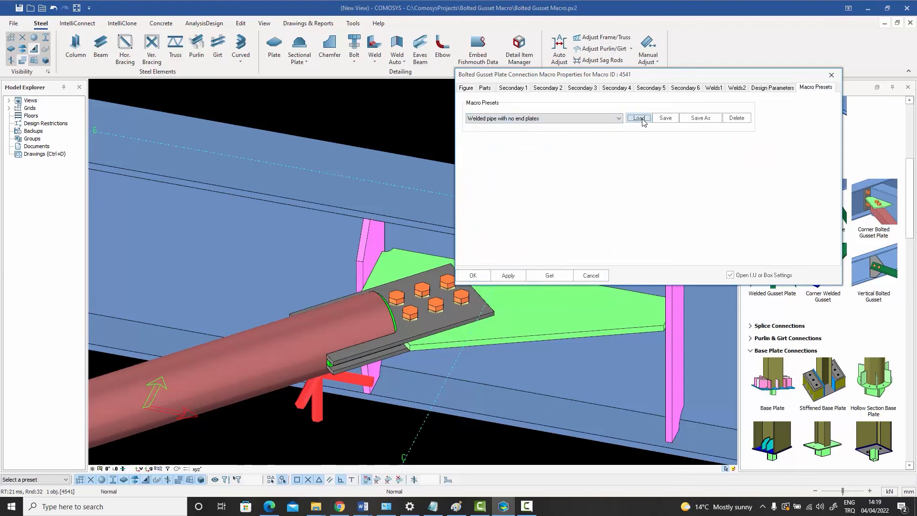
pyautogui.click(509, 277)
pyautogui.click(473, 275)
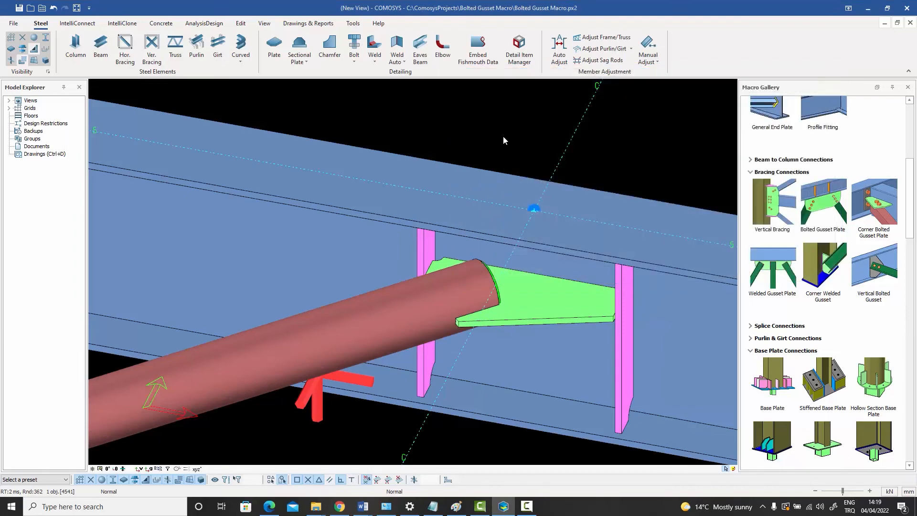
# Highlight the gusset plate in the slotted pipe end, examine the welded joint up close, and clear the selection.
pyautogui.click(491, 312)
pyautogui.moveTo(491, 312); pyautogui.dragTo(526, 309, button='middle')
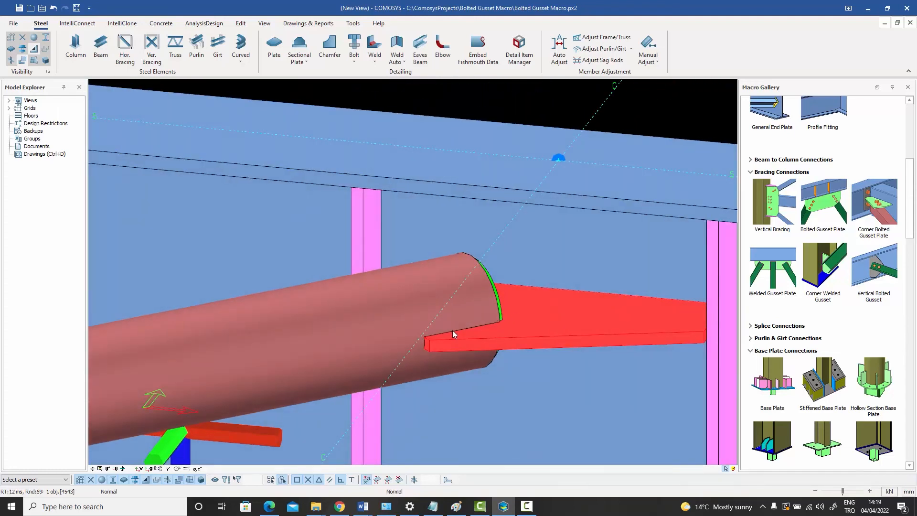
pyautogui.click(505, 98)
pyautogui.scroll(-8, 504, 221)
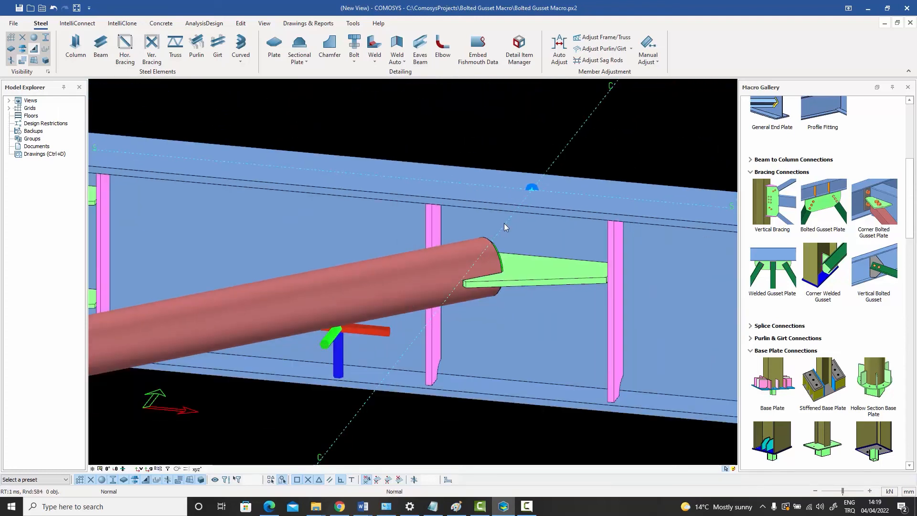
# Review the whole row of differently profiled braces connected to the beam web with gusset plates.
pyautogui.moveTo(500, 222)
pyautogui.mouseDown(button='middle')
pyautogui.moveTo(573, 229)
pyautogui.moveTo(359, 254)
pyautogui.moveTo(529, 228)
pyautogui.moveTo(450, 237)
pyautogui.moveTo(508, 223)
pyautogui.mouseUp(button='middle')
pyautogui.scroll(-3, 574, 228)
pyautogui.scroll(-3, 526, 231)
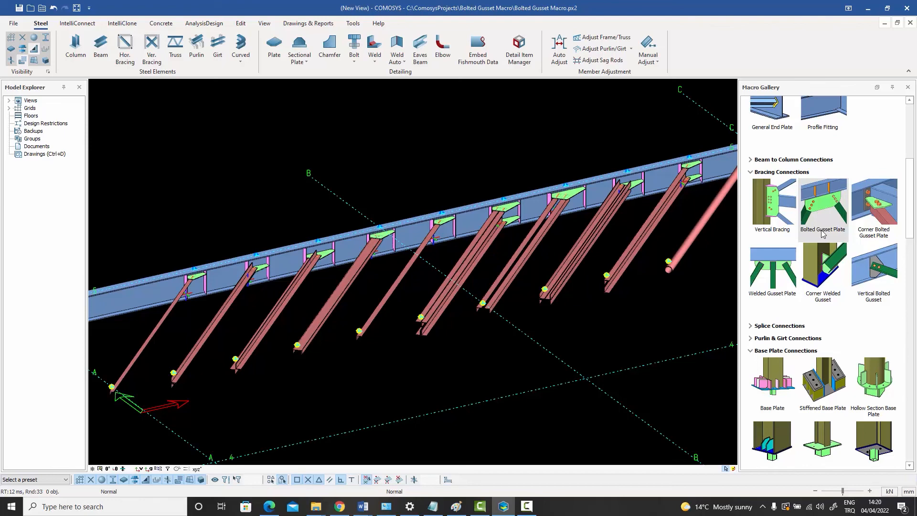
pyautogui.scroll(2, 822, 233)
pyautogui.scroll(2, 501, 207)
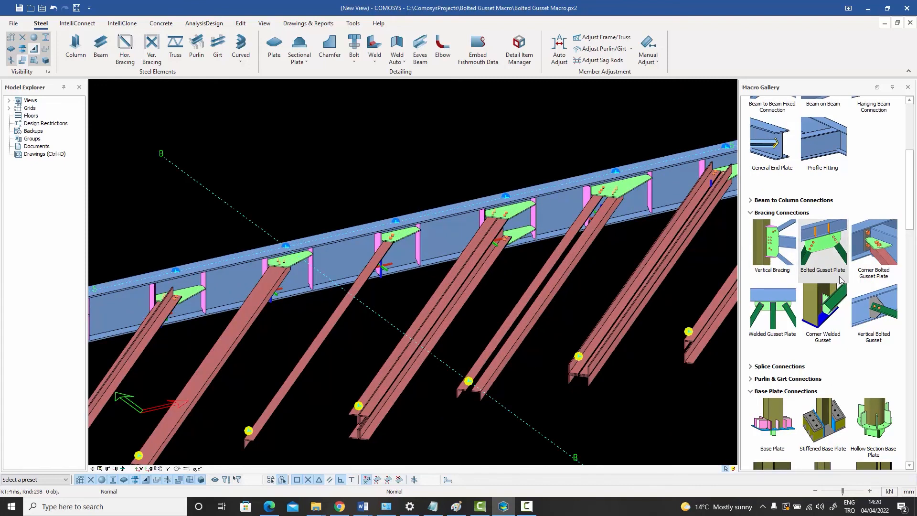
pyautogui.scroll(-4, 431, 297)
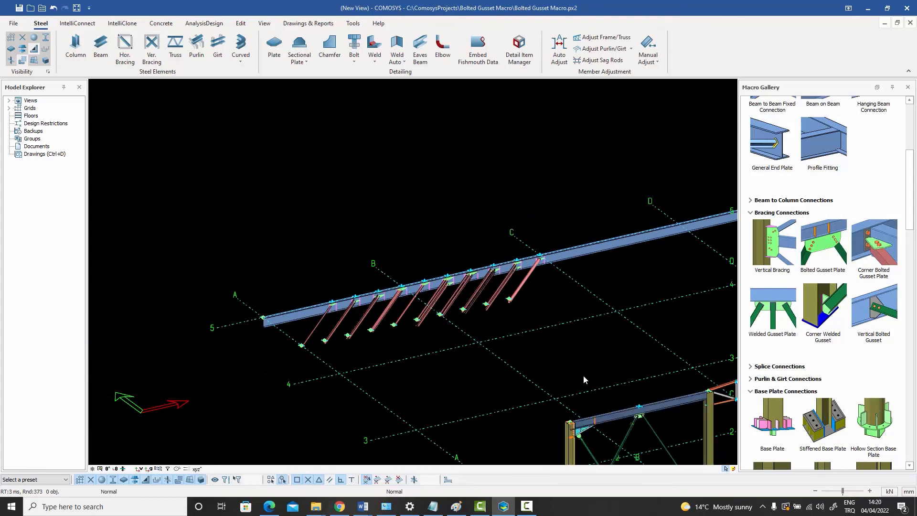
# Examine the two-brace gusset under the frame beam and the gusset plates at the truss nodes.
pyautogui.moveTo(584, 376); pyautogui.dragTo(509, 293, button='middle')
pyautogui.scroll(6, 576, 336)
pyautogui.moveTo(576, 335); pyautogui.dragTo(408, 285, button='middle')
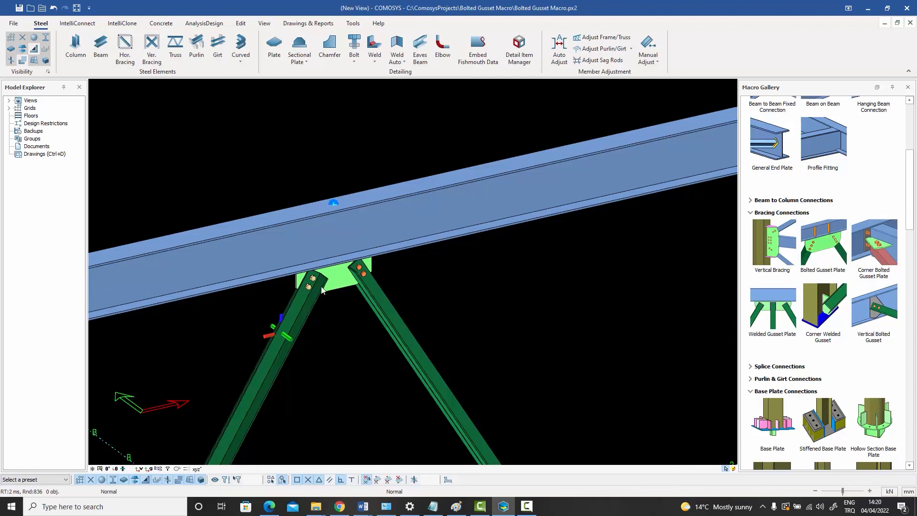
pyautogui.scroll(-4, 377, 298)
pyautogui.moveTo(630, 191); pyautogui.dragTo(160, 261, button='middle')
pyautogui.moveTo(681, 203); pyautogui.dragTo(499, 277, button='middle')
pyautogui.scroll(4, 502, 270)
pyautogui.scroll(-8, 502, 270)
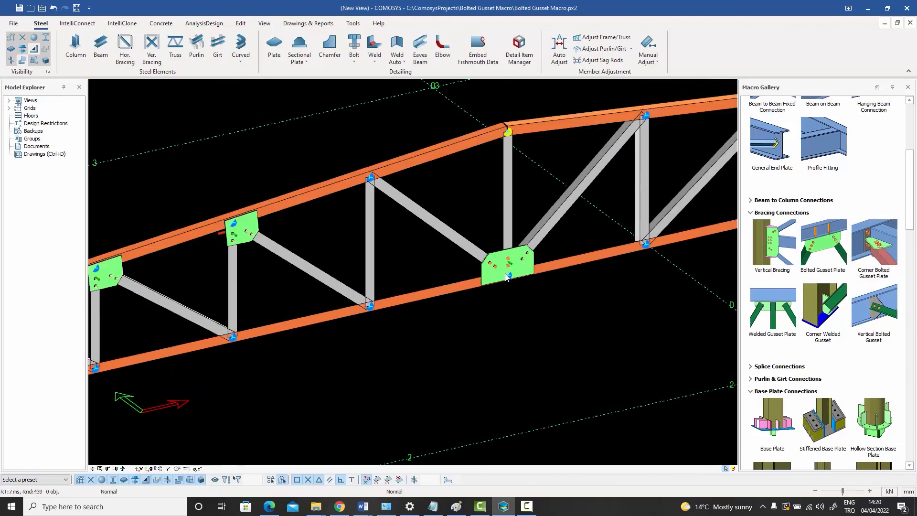
# Highlight the haunch's sloping flange plate and examine the brace gusset bolted connection beneath it from another angle.
pyautogui.moveTo(216, 351); pyautogui.dragTo(344, 308, button='middle')
pyautogui.scroll(6, 264, 299)
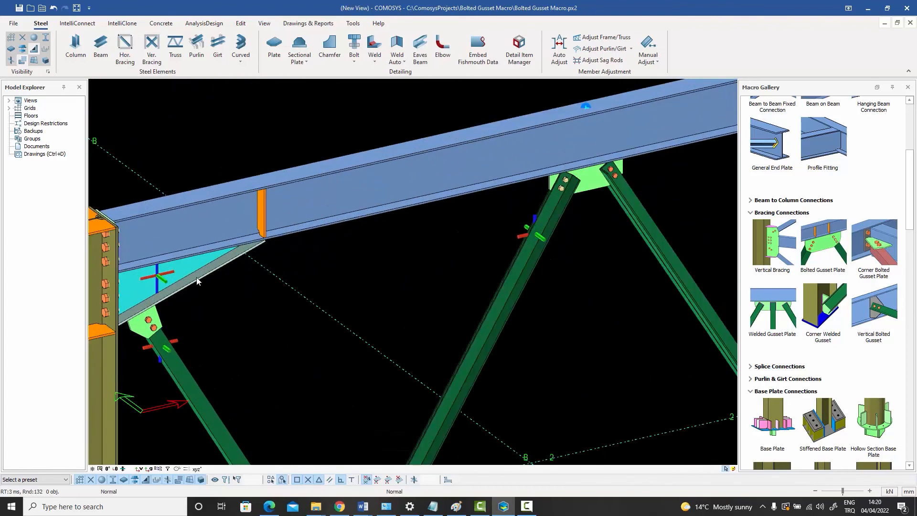
pyautogui.click(185, 283)
pyautogui.moveTo(185, 282); pyautogui.dragTo(281, 292, button='middle')
pyautogui.scroll(2, 242, 294)
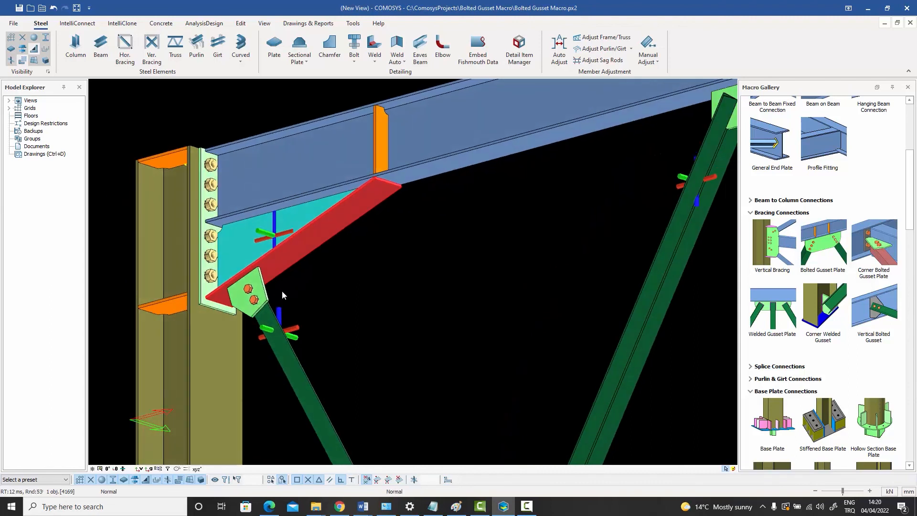